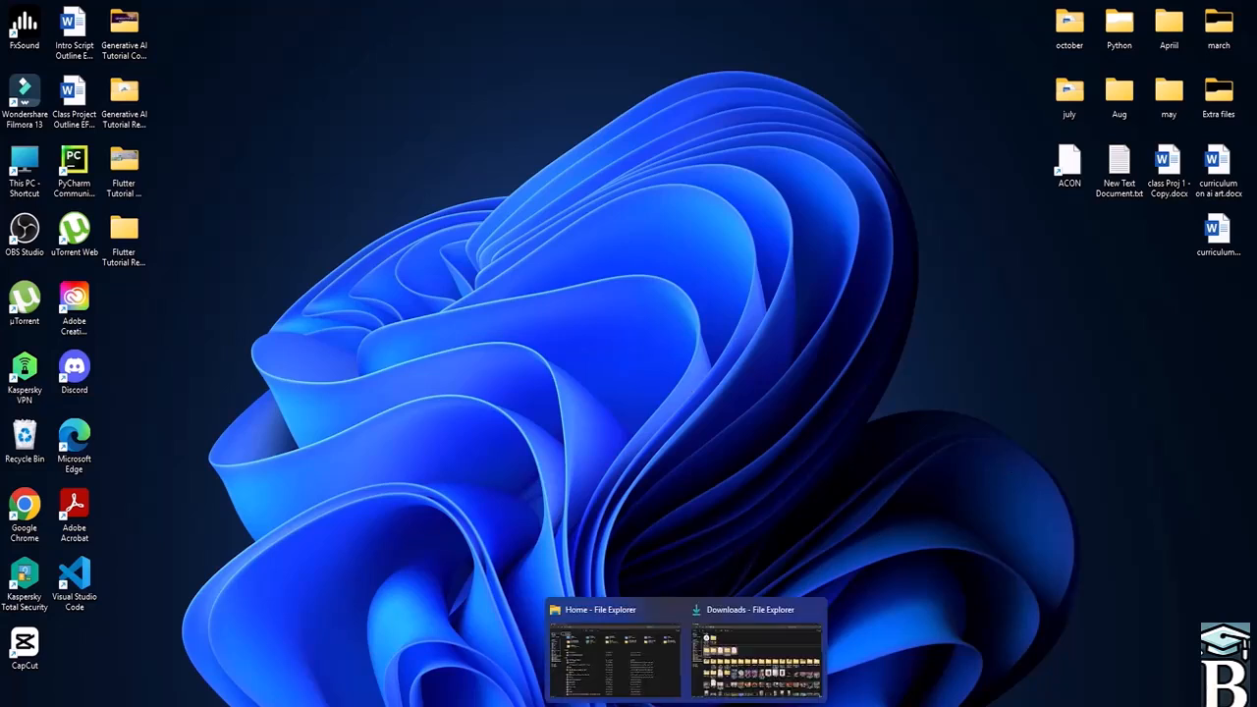
- Switch to Google Chrome and search Google for FLUTTER INSTALLATION
click(813, 612)
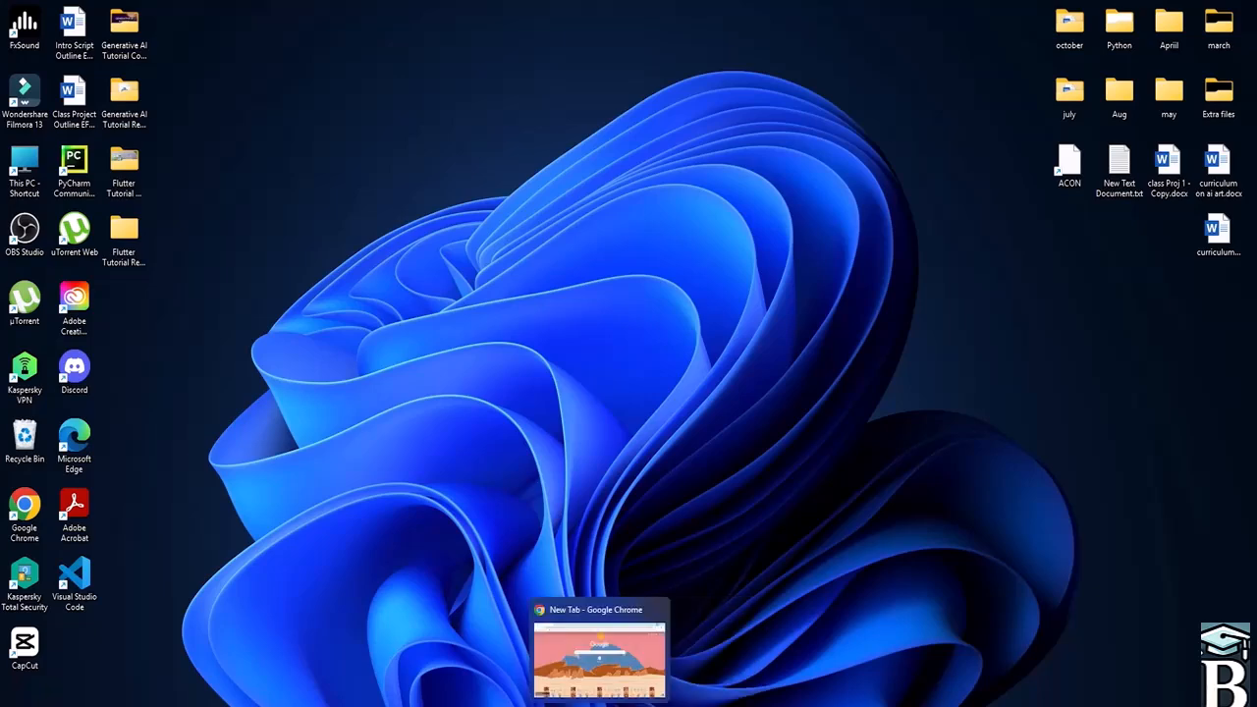
click(600, 705)
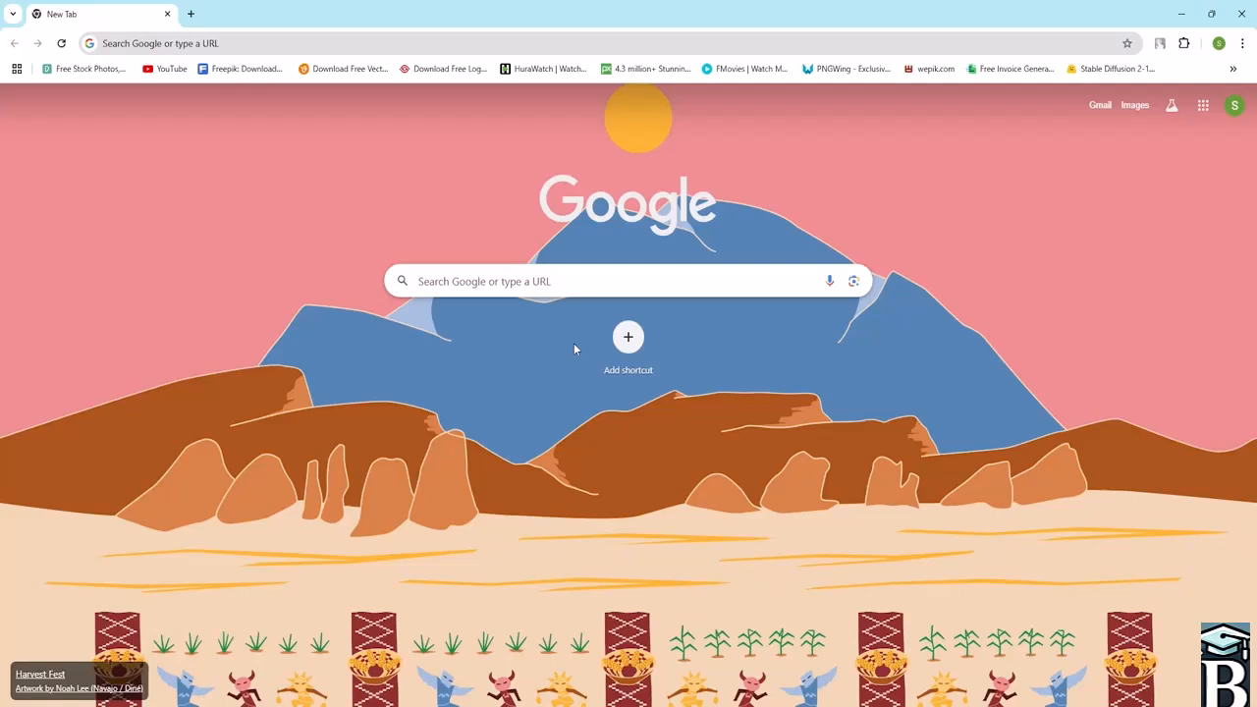
click(870, 280)
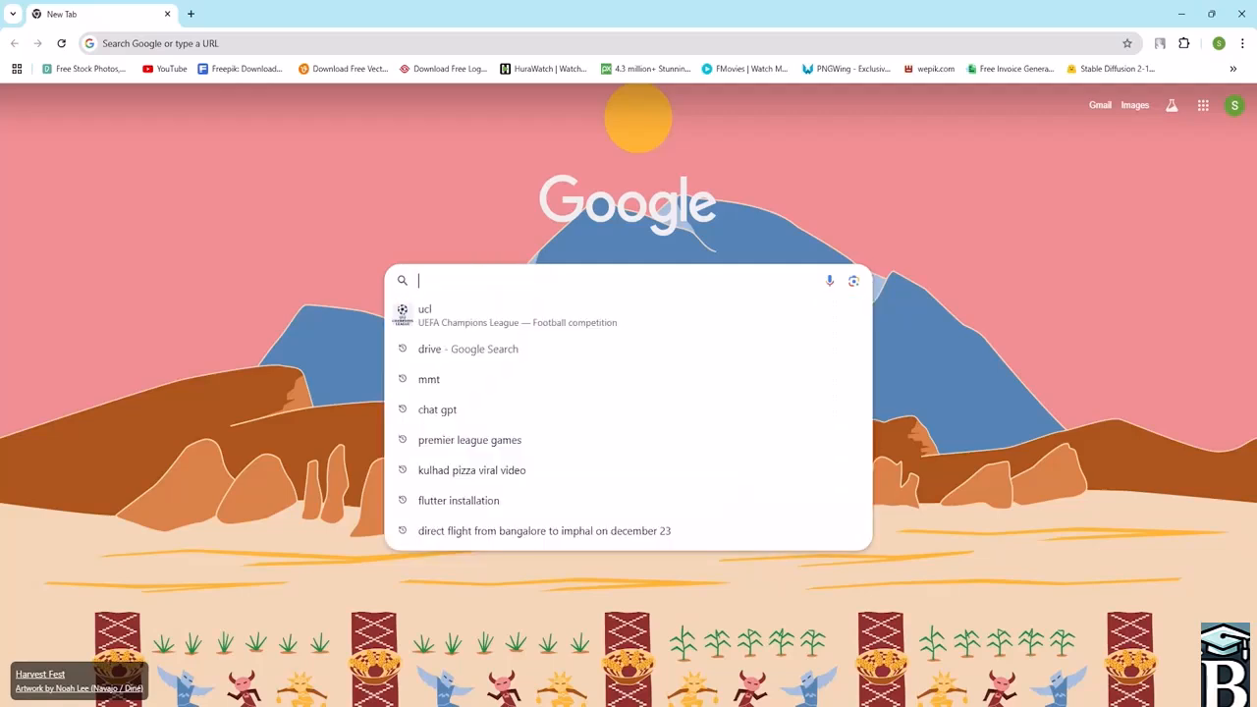
text(FLUTTER)
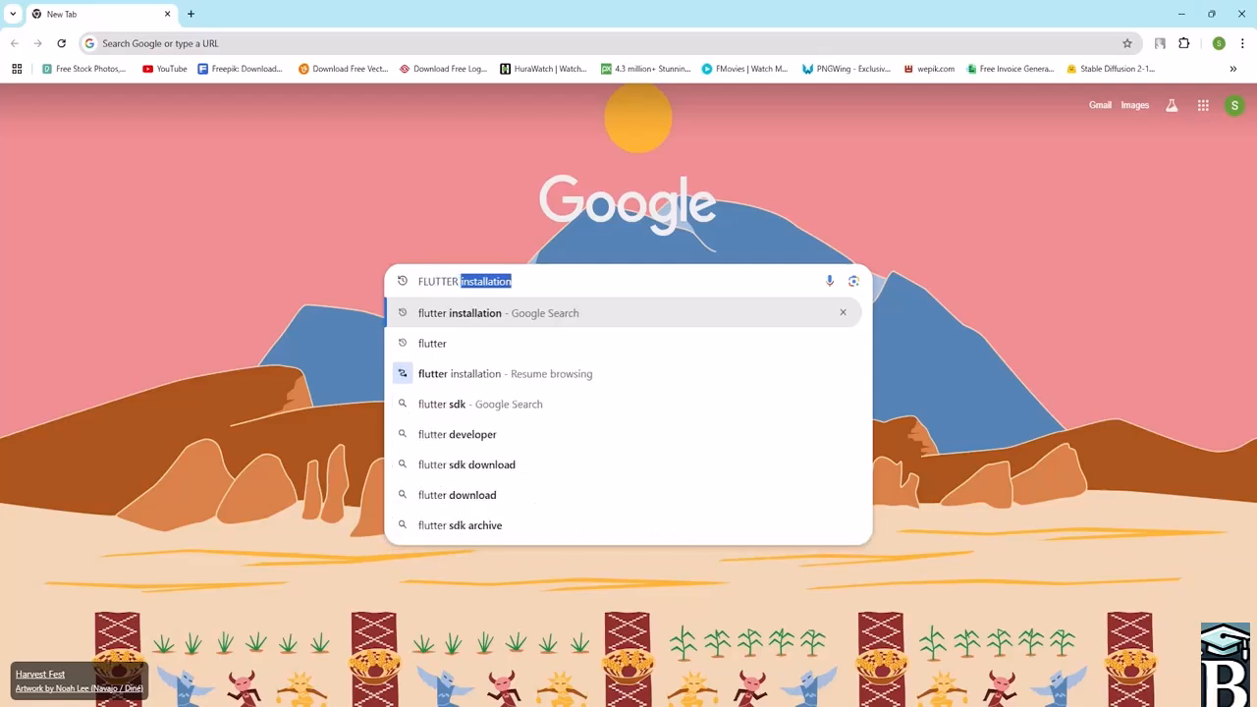
text( INSTA)
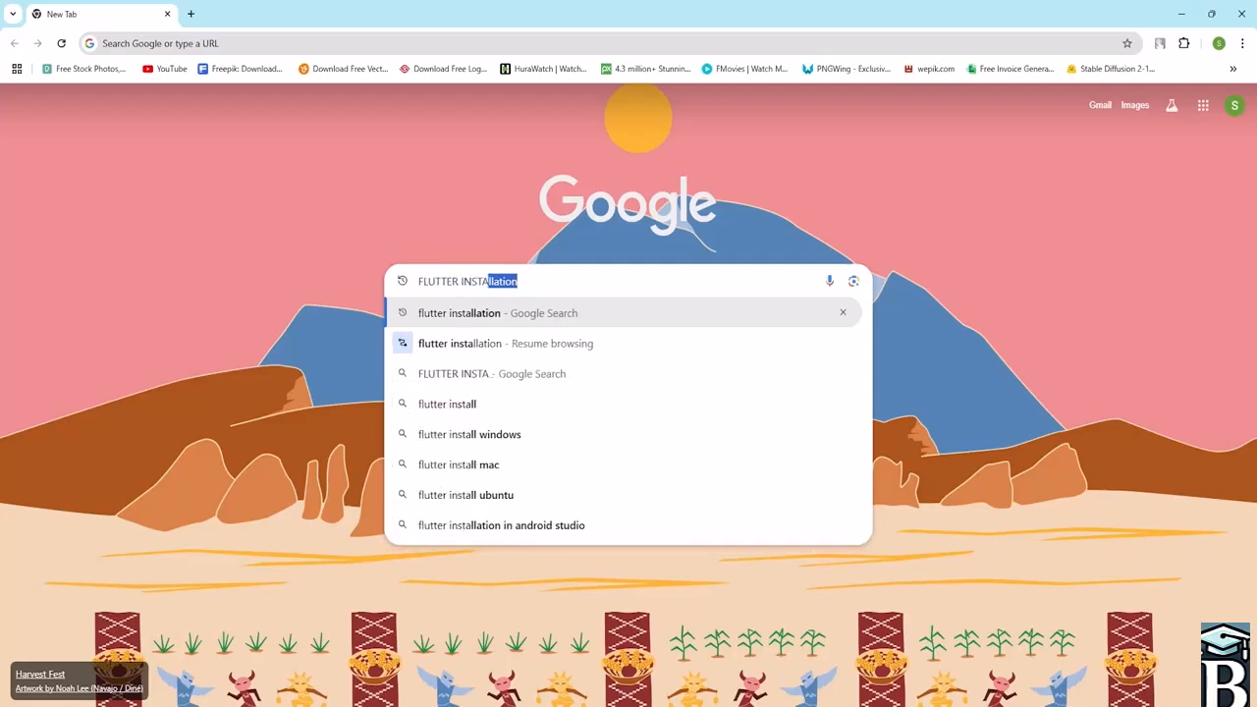
text(LLATION)
key(Return)
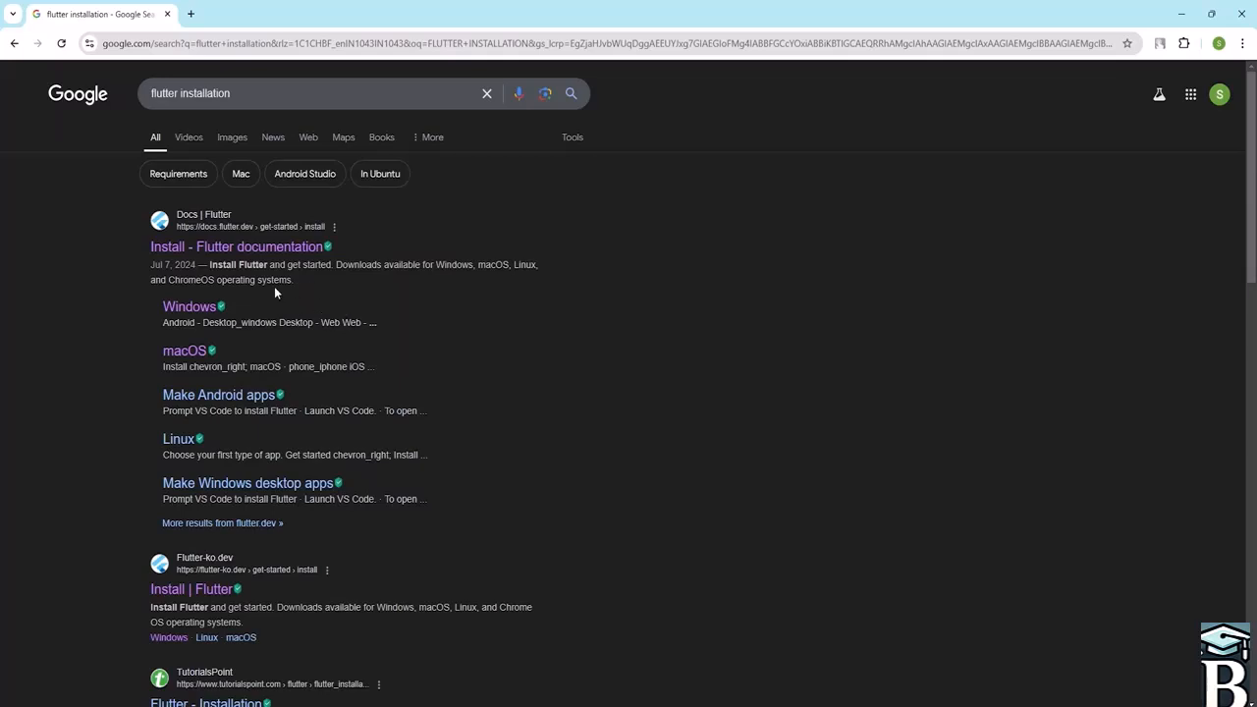
- Scroll the search results and open the 'Install | Flutter' page on flutter-ko.dev
scroll(268, 284, down, 1)
scroll(292, 284, up, 1)
scroll(197, 254, down, 3)
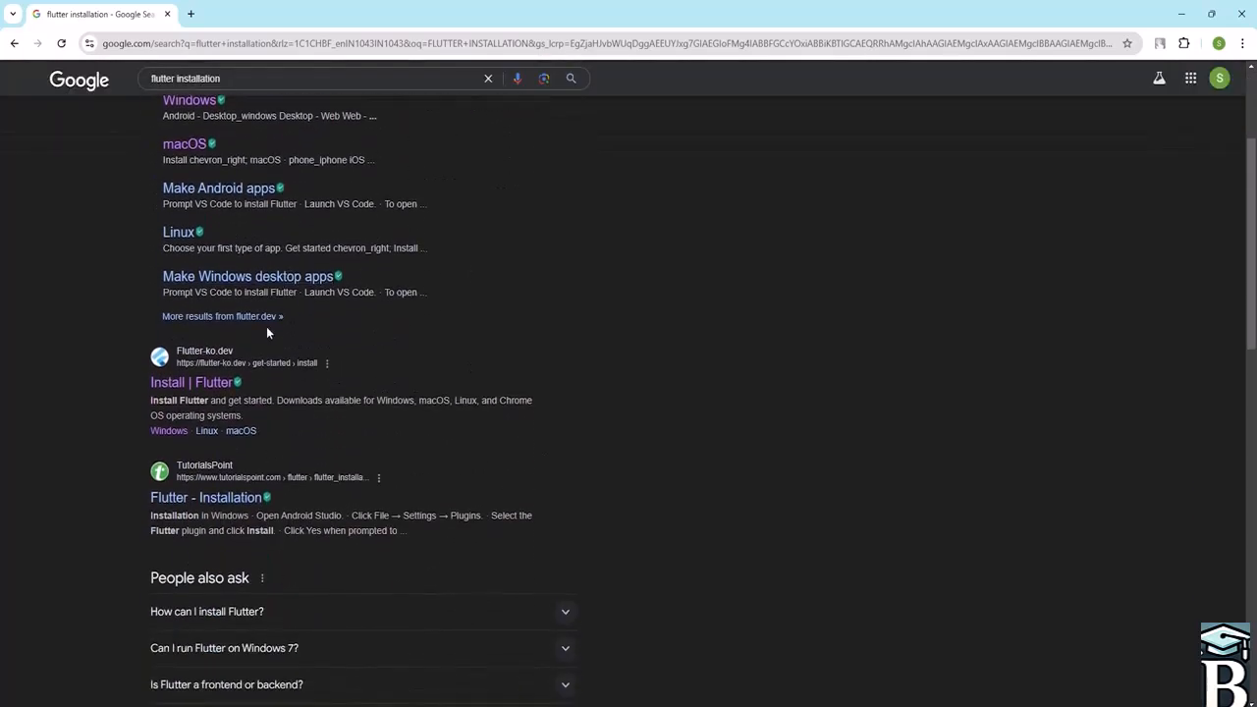
scroll(241, 263, down, 1)
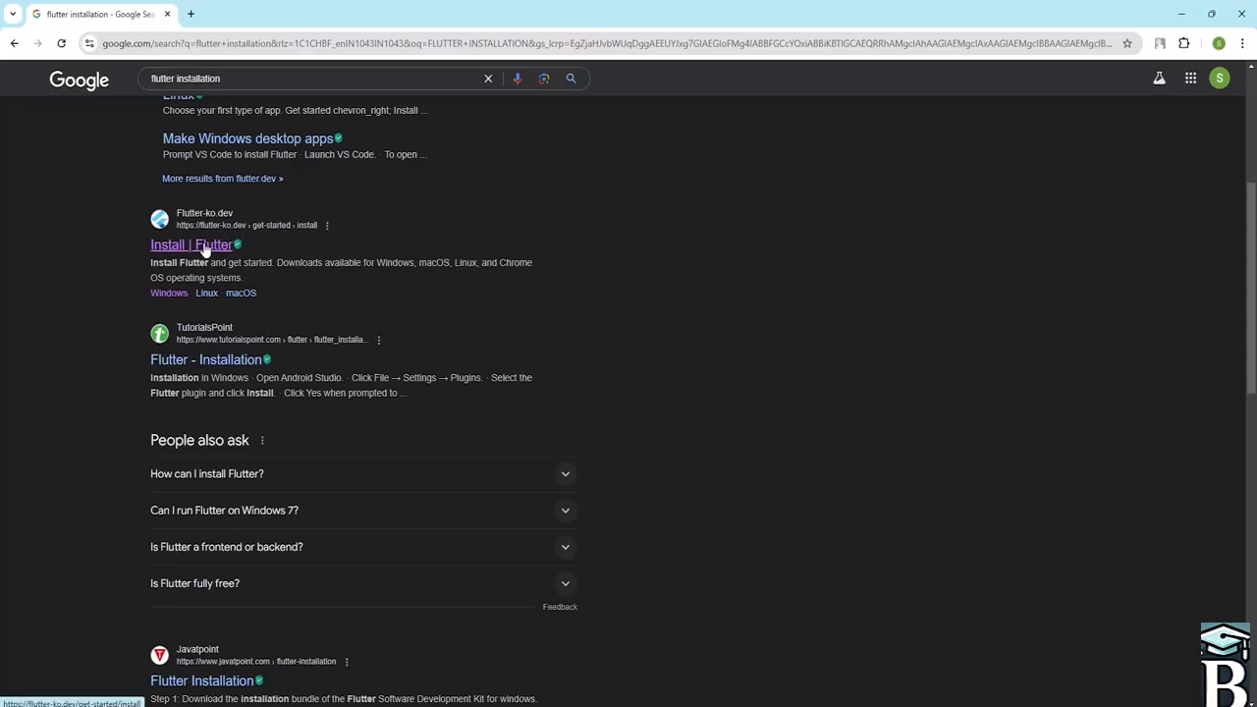
click(198, 250)
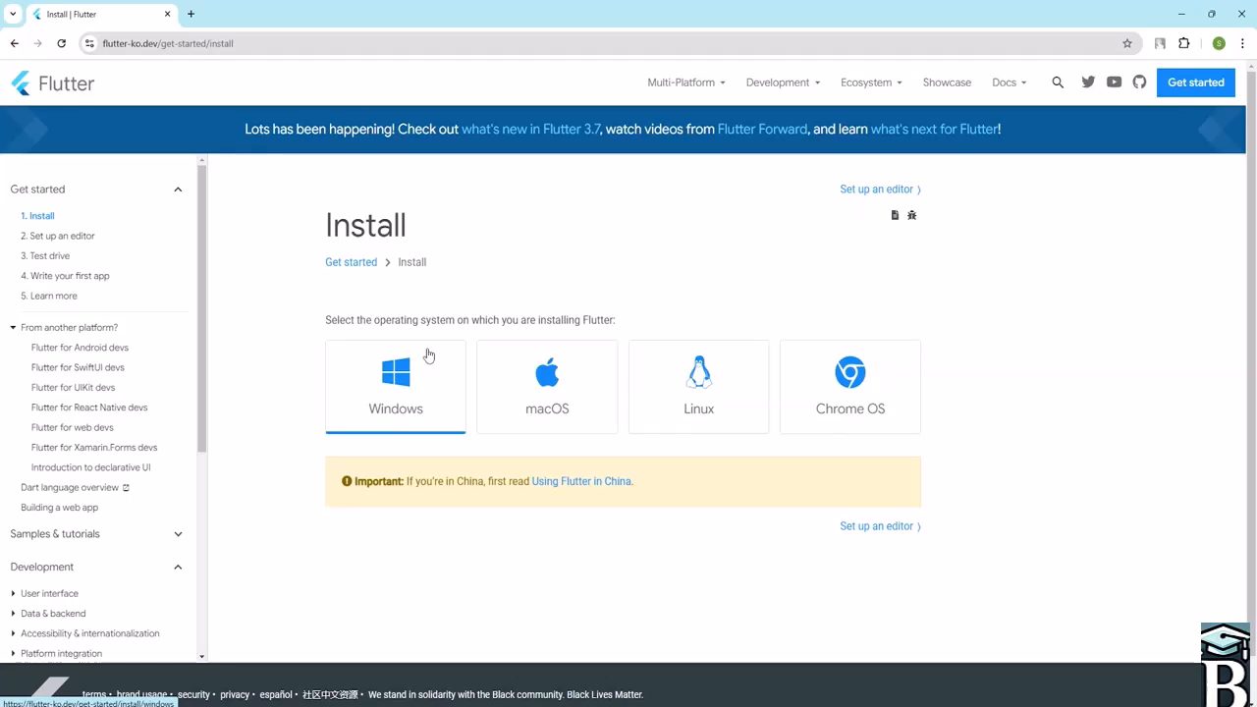
- Open the Windows install instructions and review the Get the Flutter SDK section
click(429, 380)
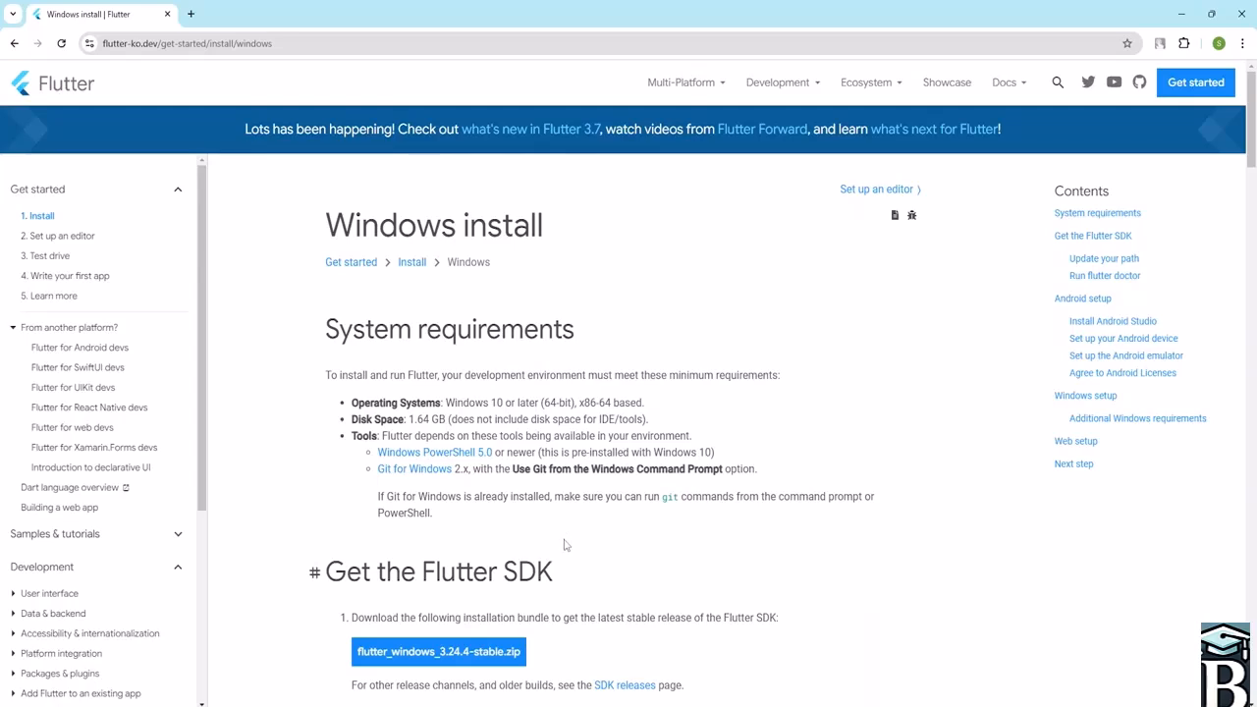
scroll(547, 591, down, 3)
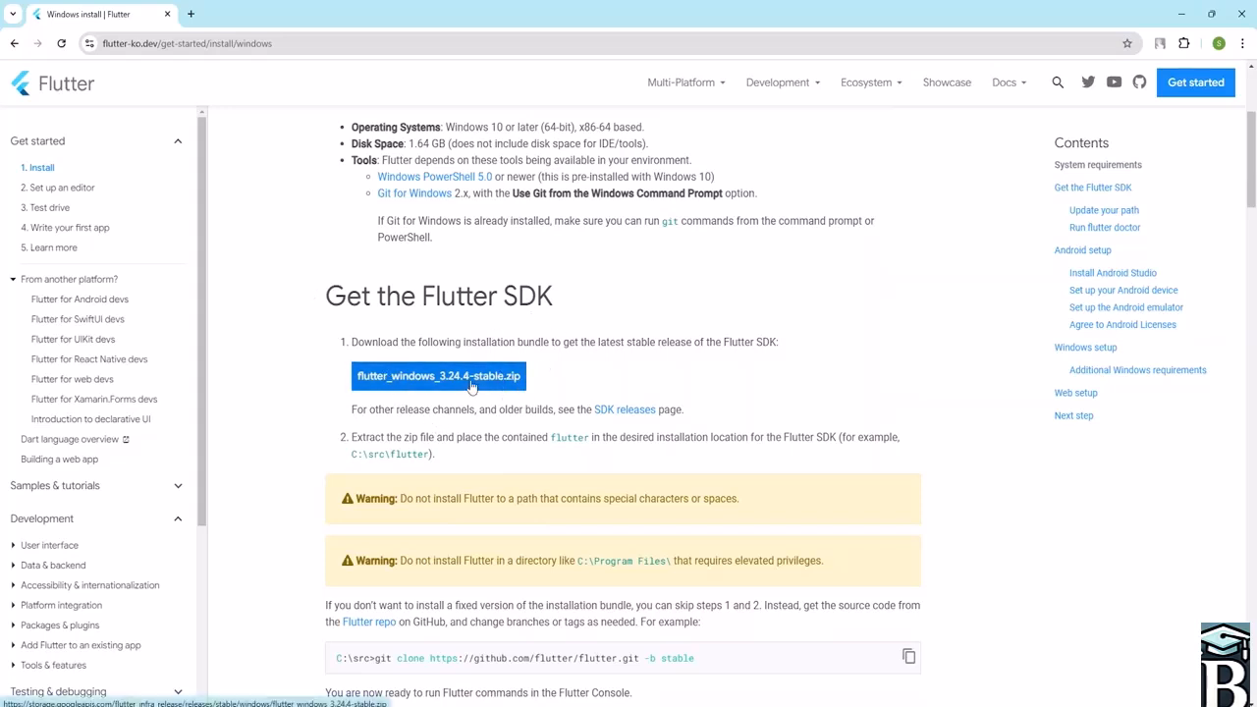
click(14, 43)
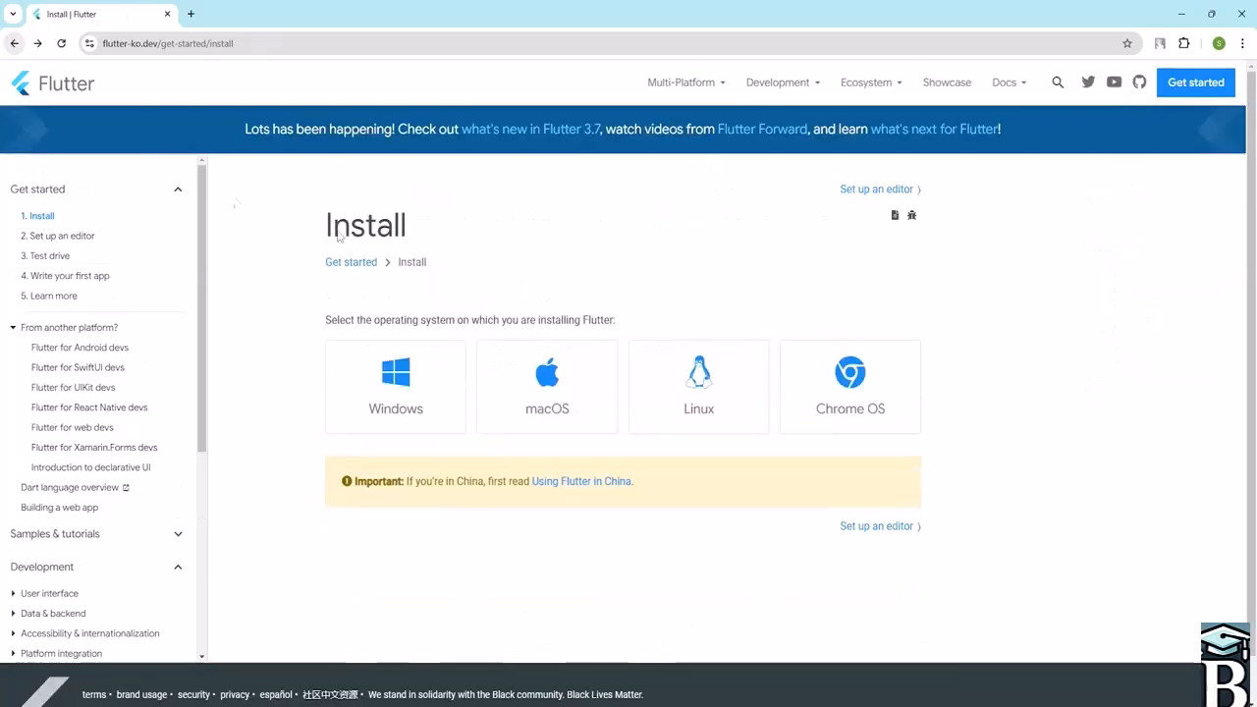
- Open the macOS install instructions and read its system requirements and SDK download options
click(554, 393)
scroll(530, 377, down, 2)
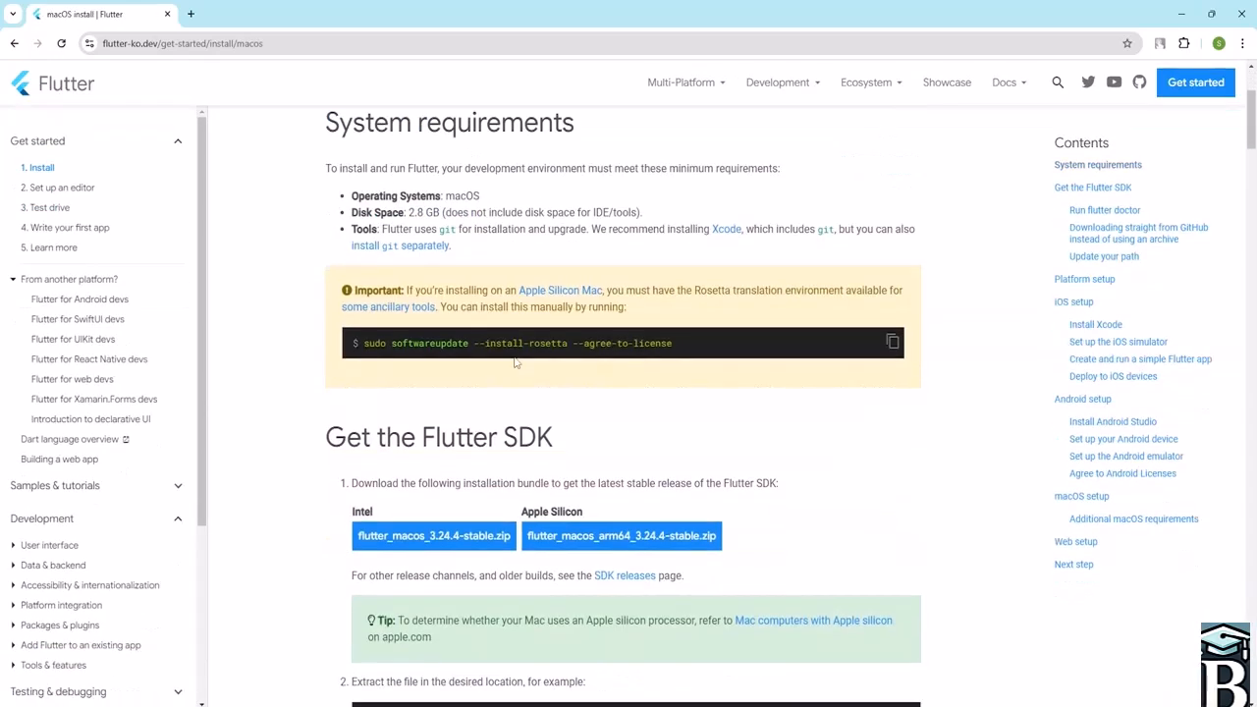
scroll(514, 362, down, 2)
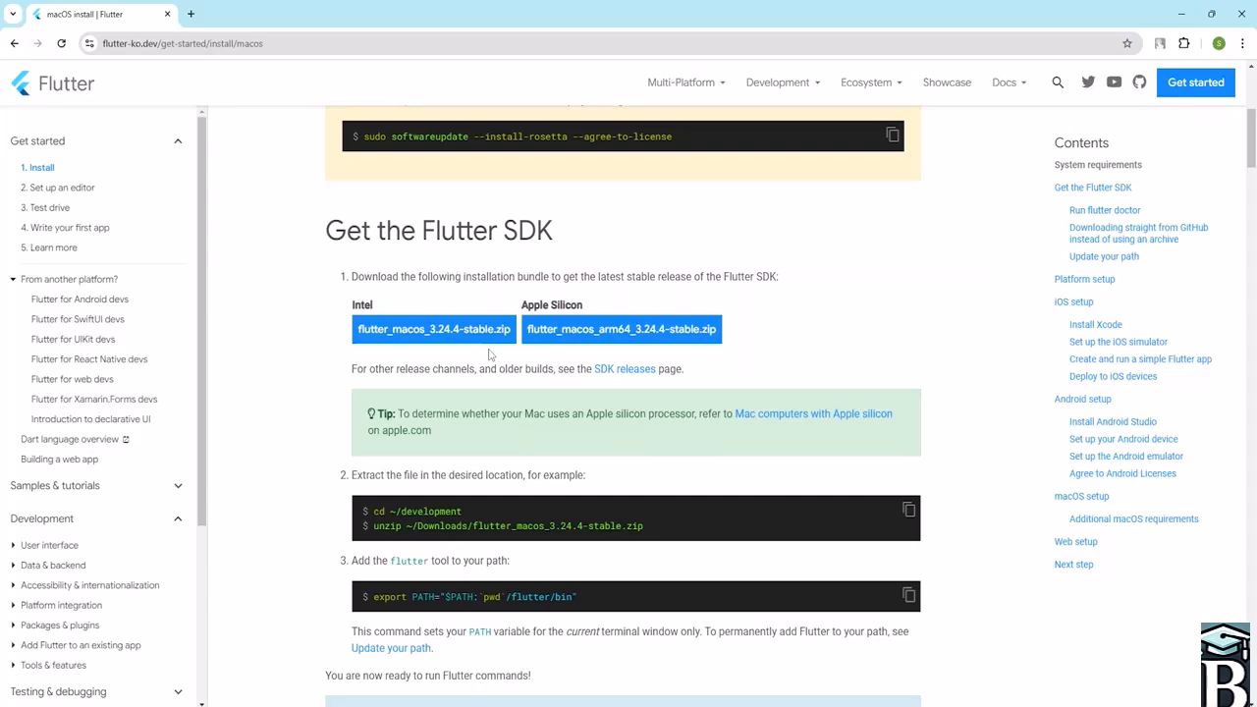
scroll(484, 348, up, 5)
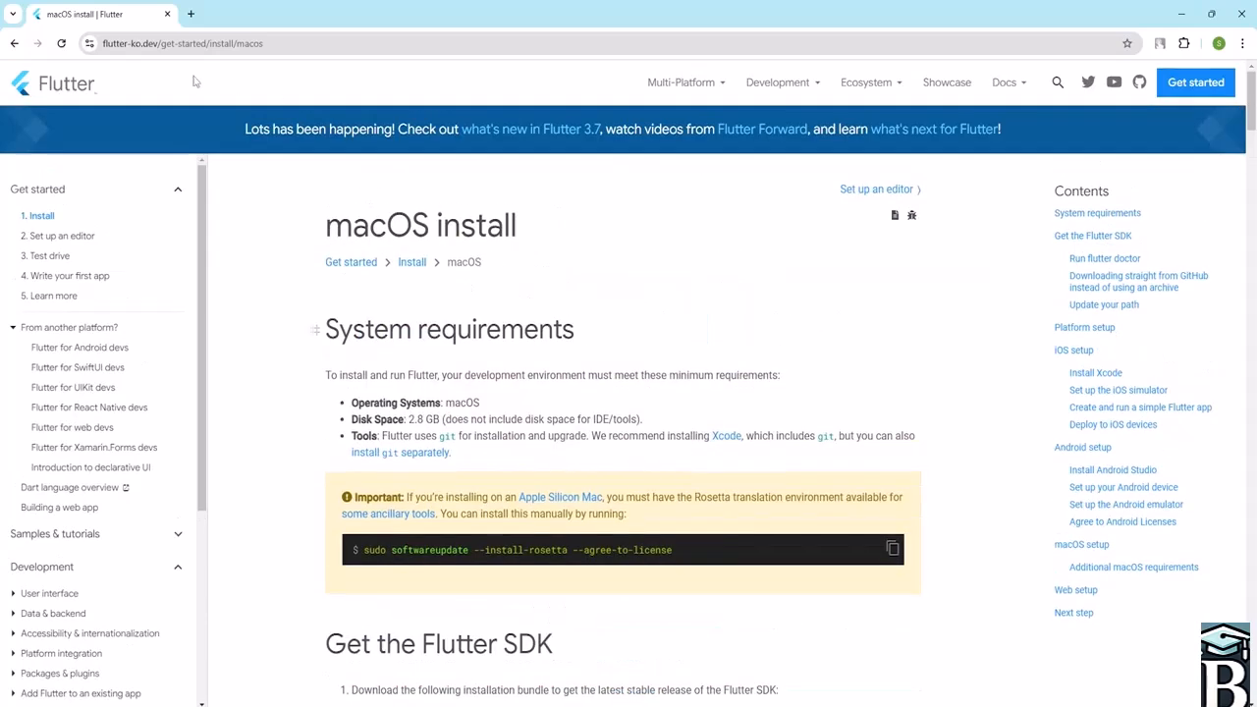
click(16, 44)
- Open the Linux install instructions and read the snapd and manual installation sections
click(705, 392)
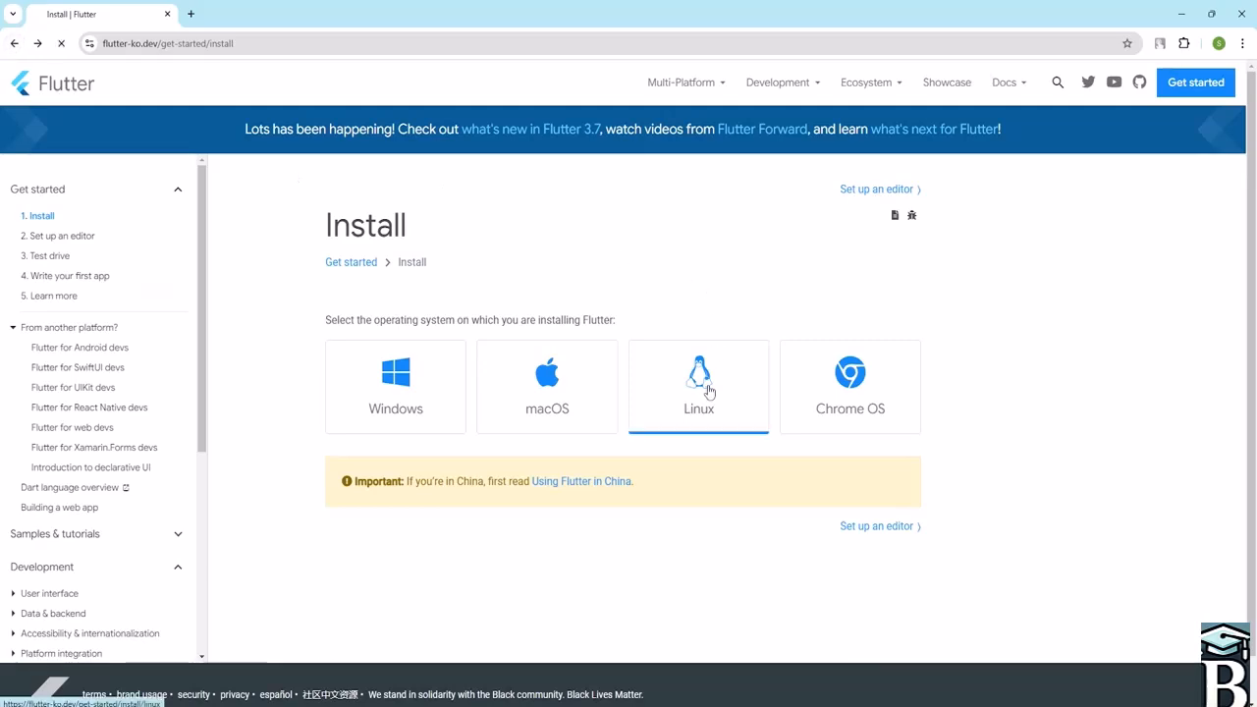
scroll(589, 403, down, 3)
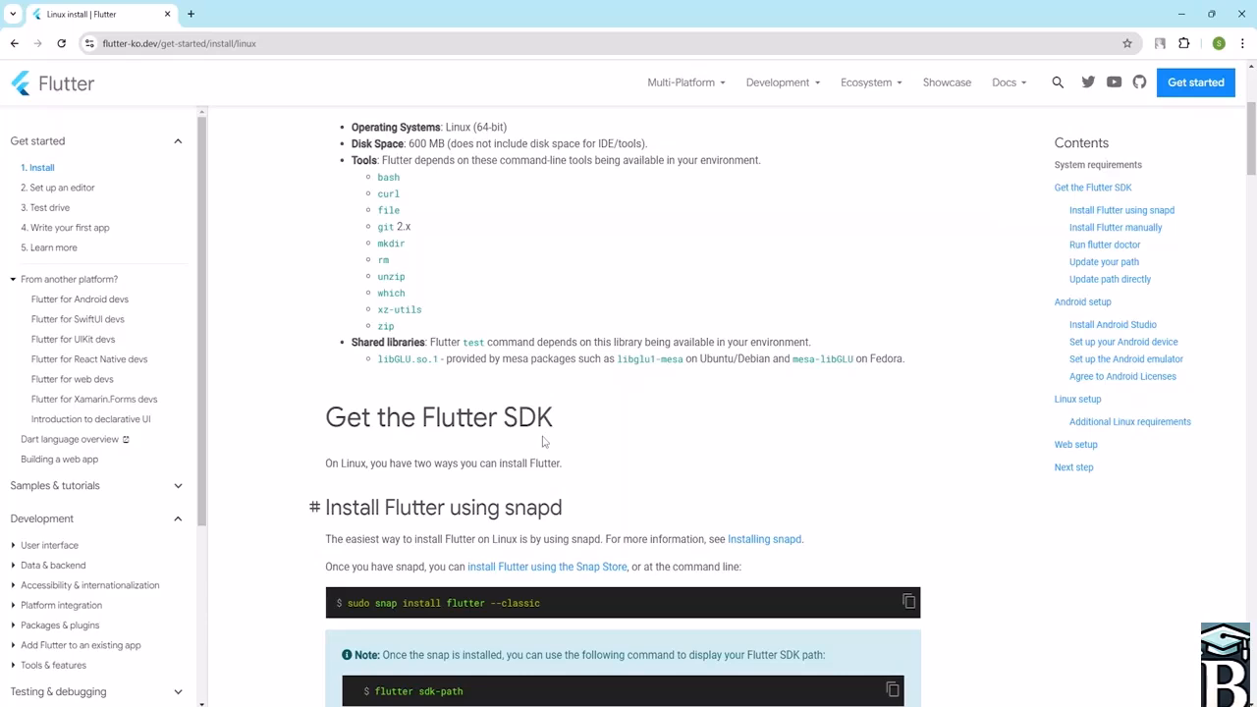
scroll(542, 442, up, 3)
scroll(539, 426, down, 7)
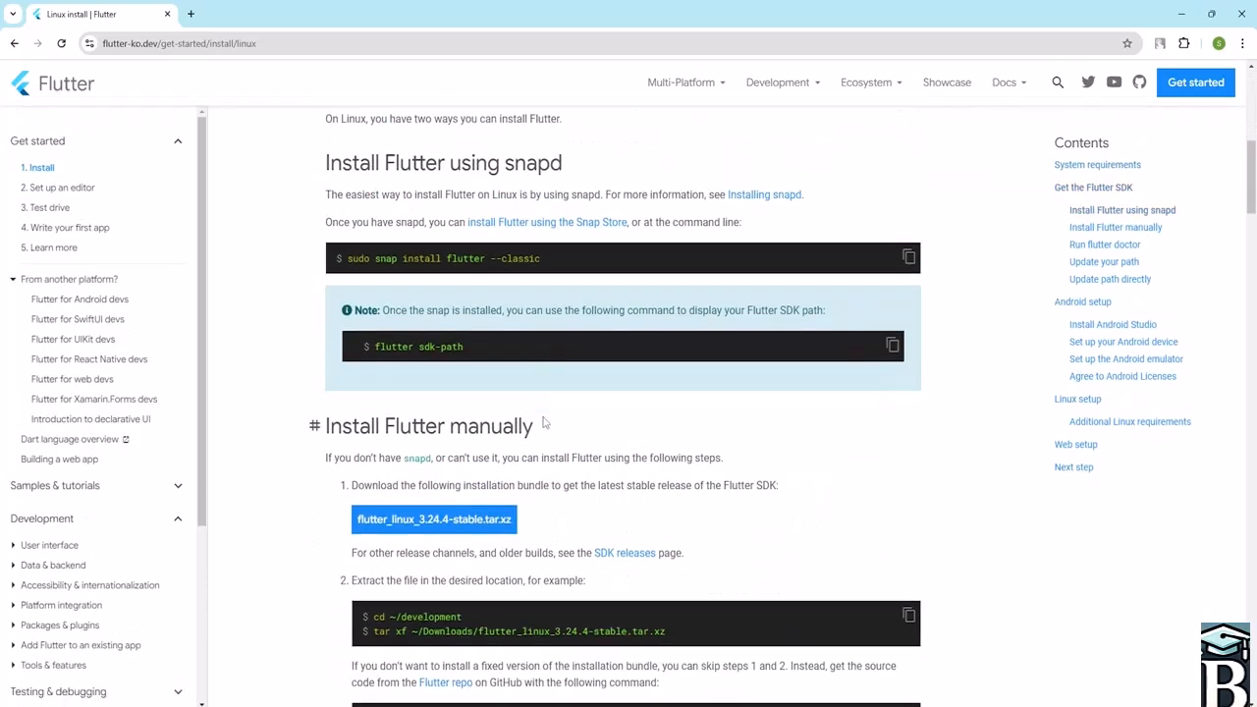
scroll(531, 422, down, 2)
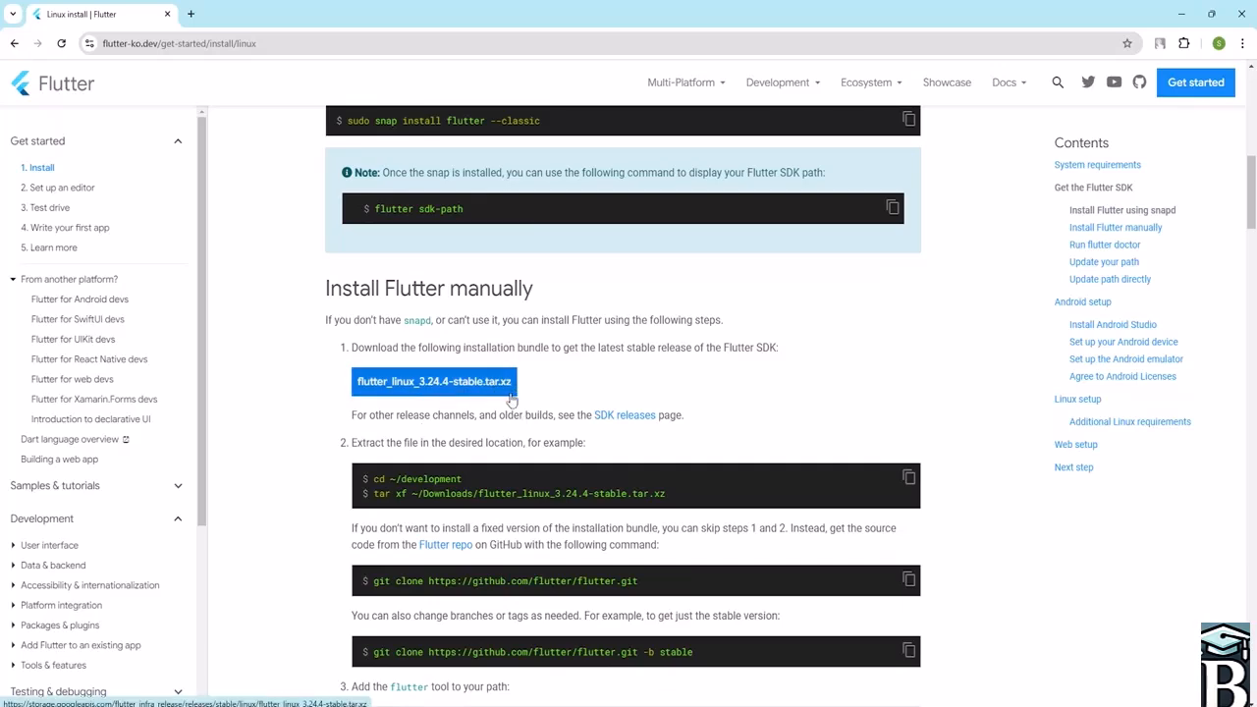
scroll(512, 399, up, 4)
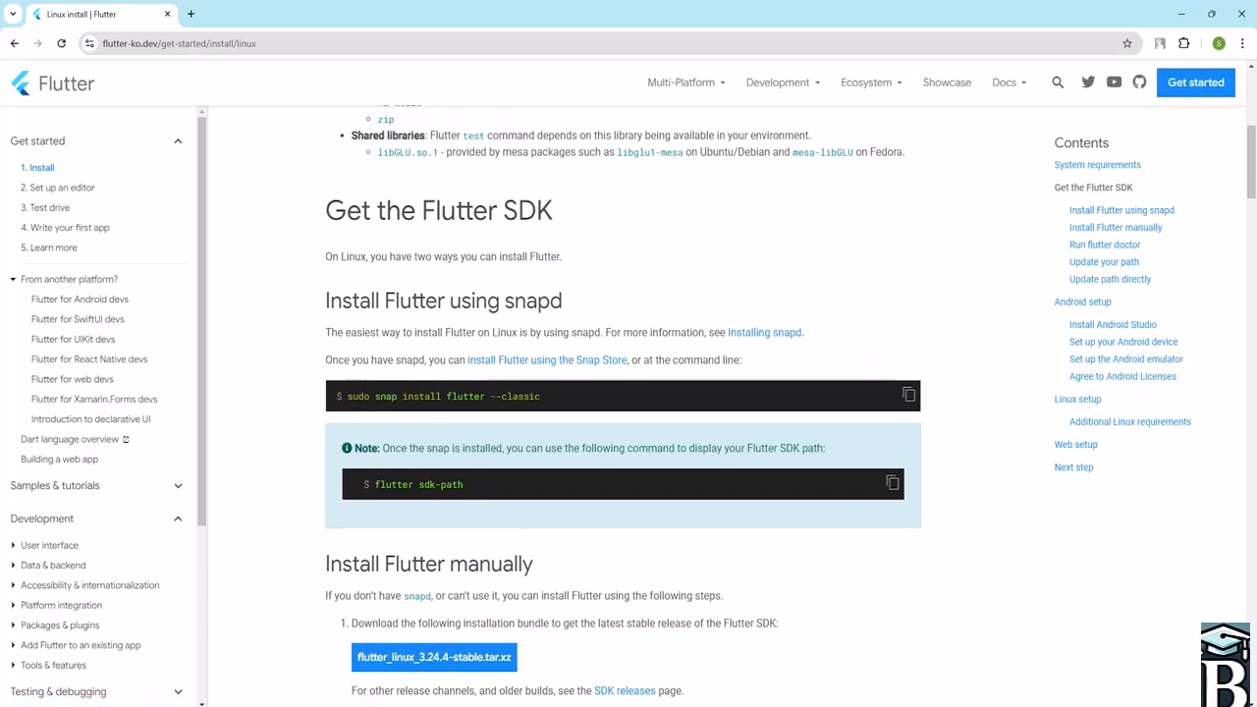
scroll(518, 397, down, 2)
scroll(518, 396, up, 6)
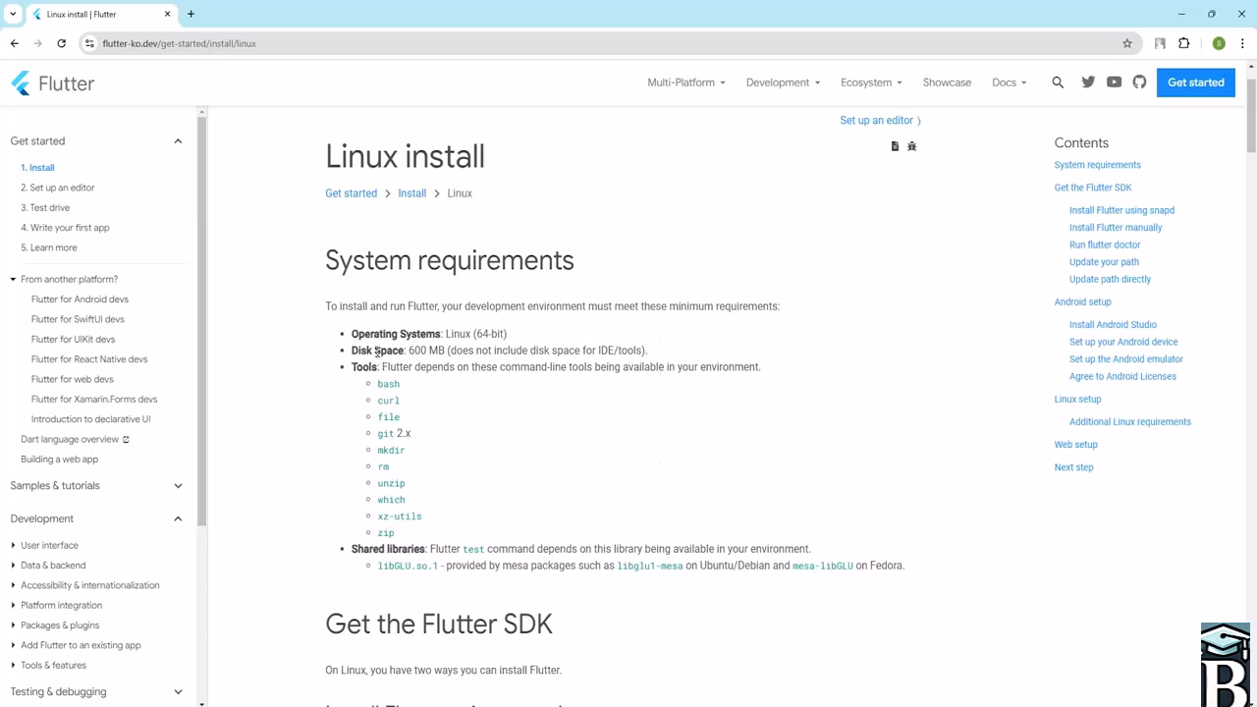
click(13, 43)
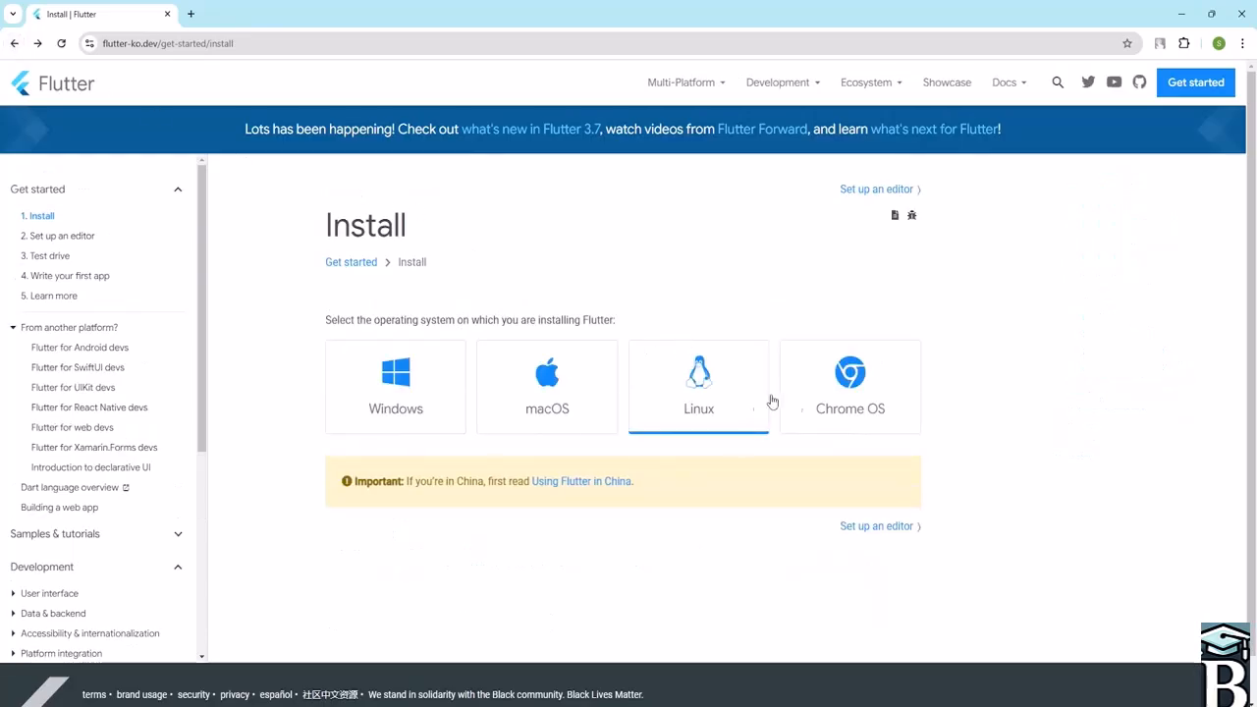
- Open the Chrome OS install instructions and read its system requirements
click(838, 421)
scroll(733, 356, down, 2)
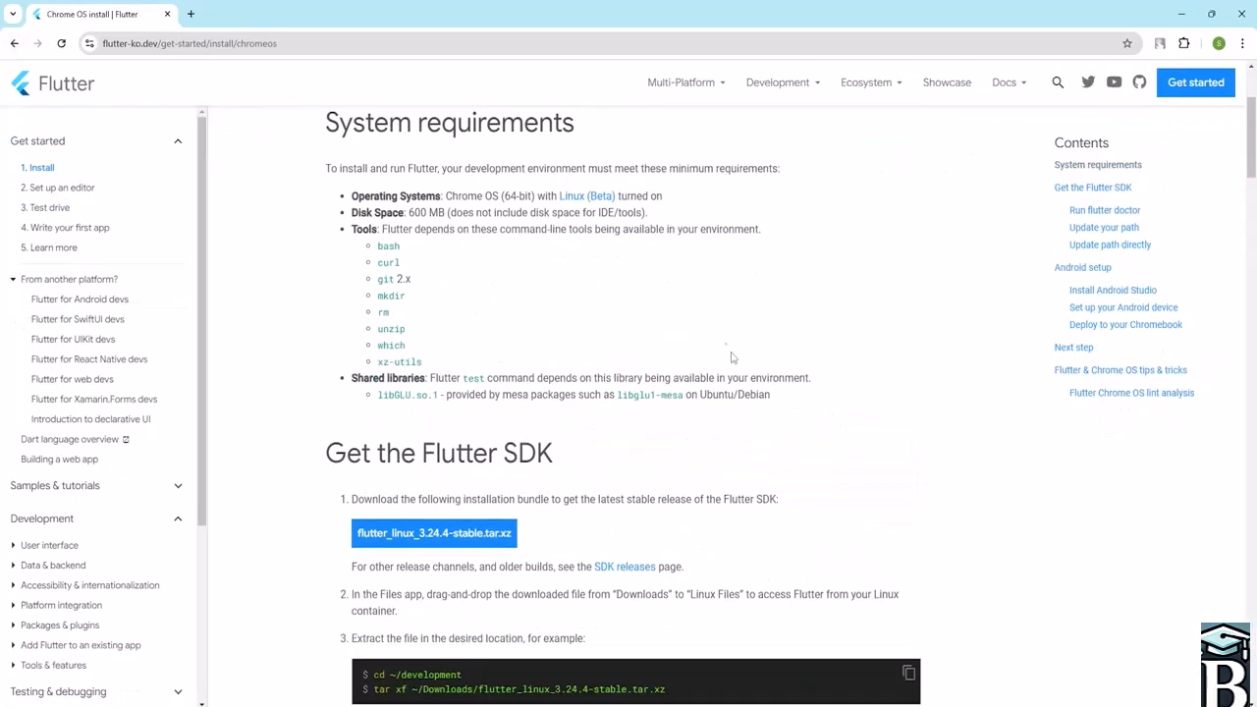
scroll(721, 324, up, 2)
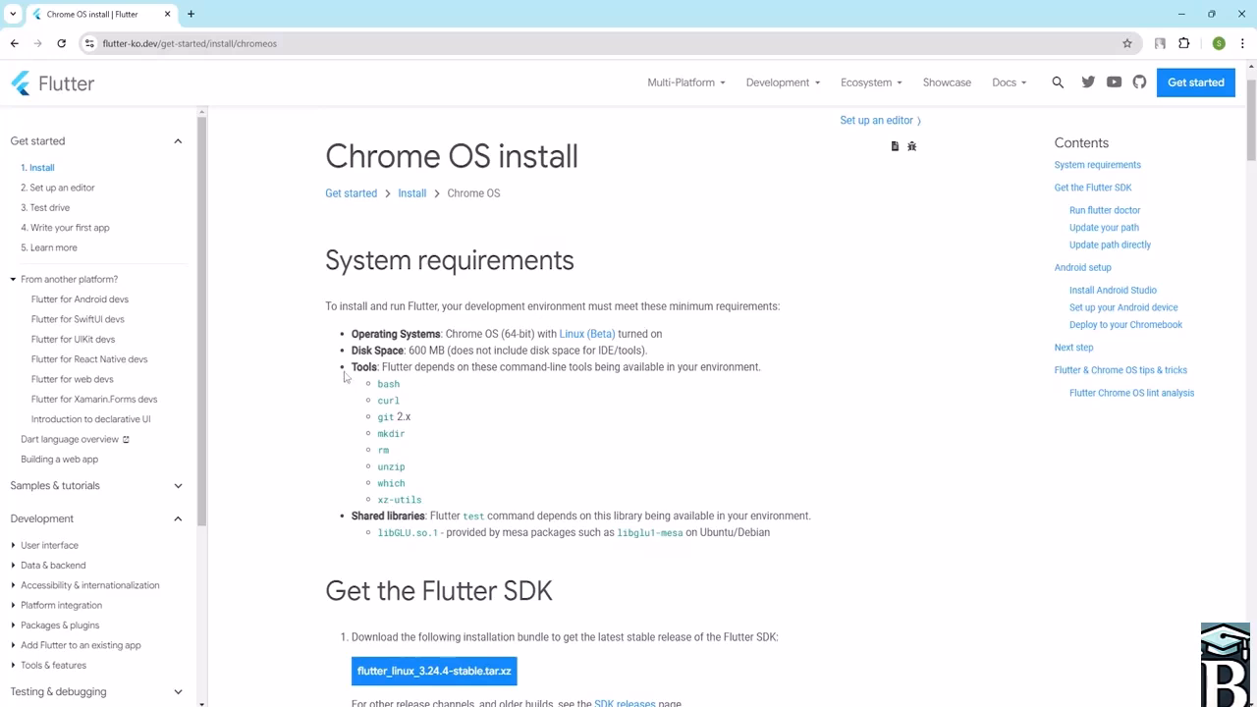
click(14, 43)
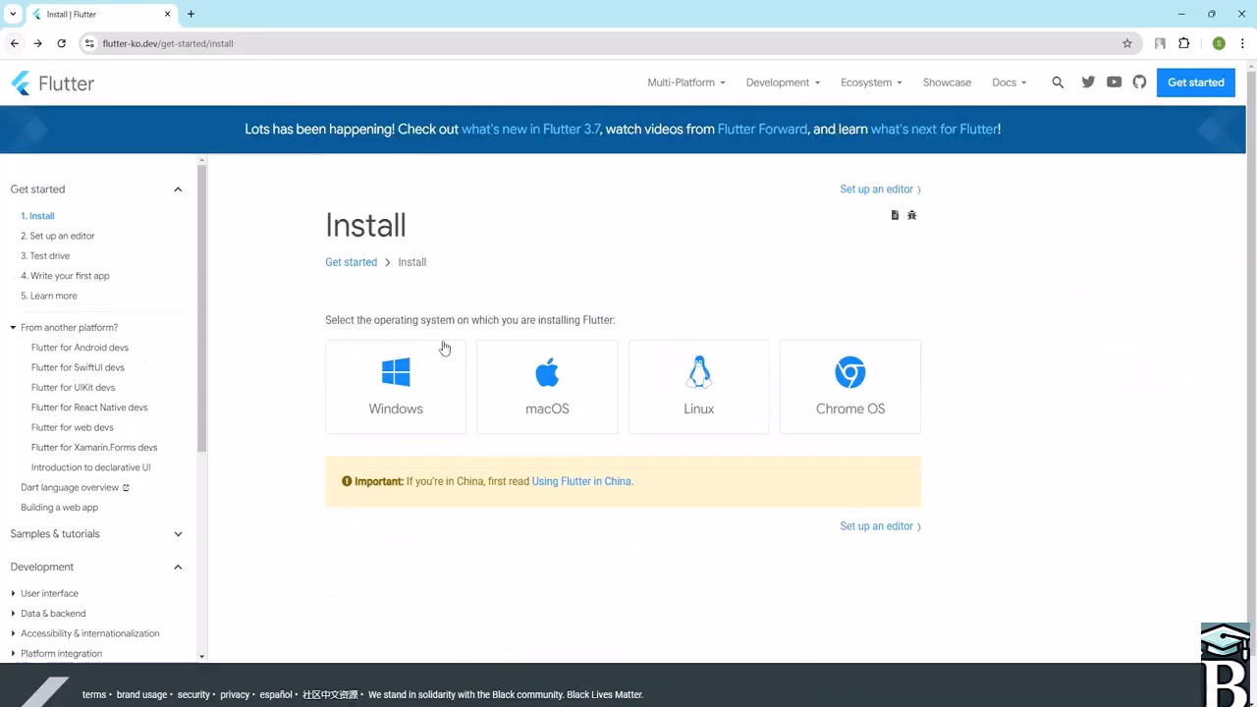
- Open the Windows install instructions and read through the SDK and path setup sections
click(409, 407)
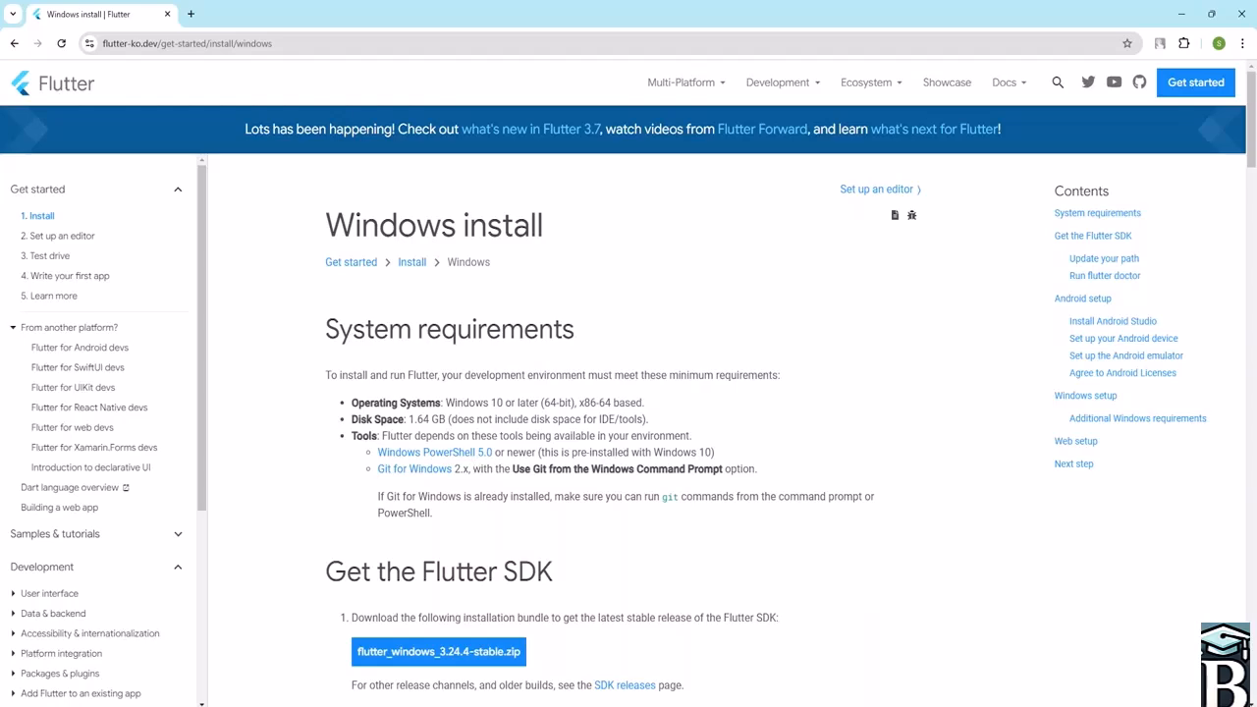
scroll(555, 460, down, 5)
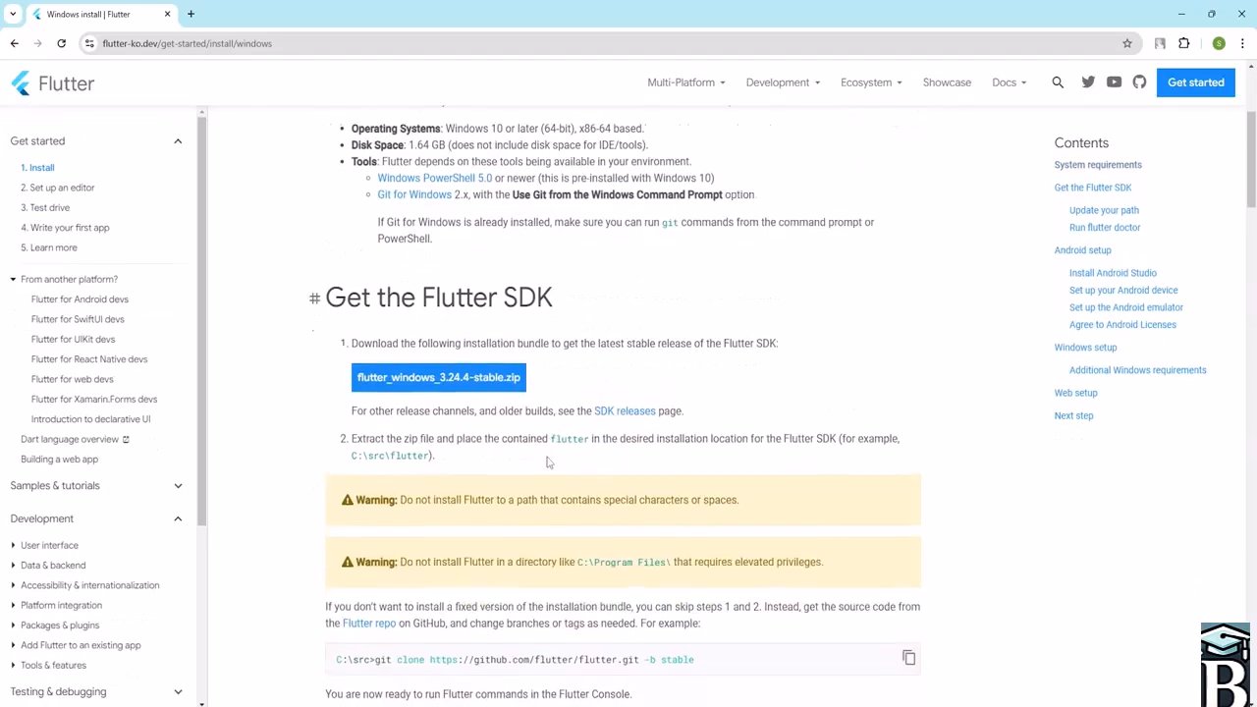
scroll(547, 452, down, 6)
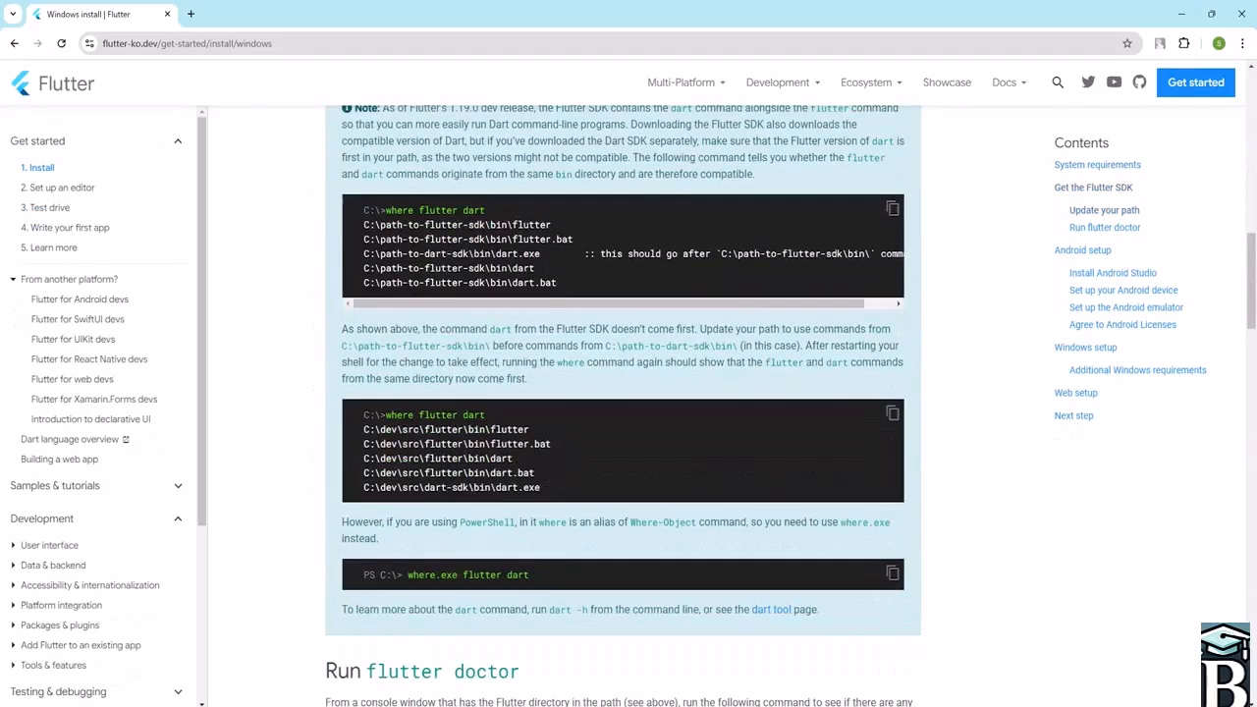
scroll(559, 425, up, 5)
scroll(559, 424, up, 10)
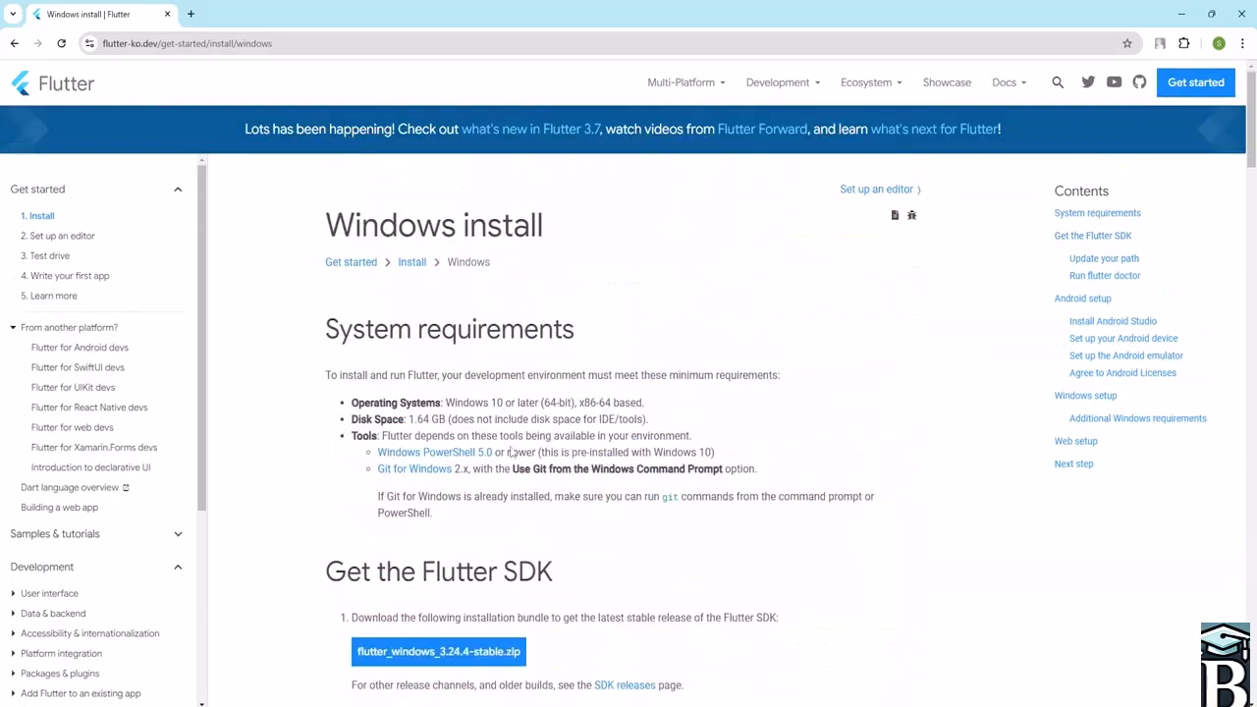
- Reopen the macOS install page from the platform list and return to the list
click(15, 44)
click(577, 401)
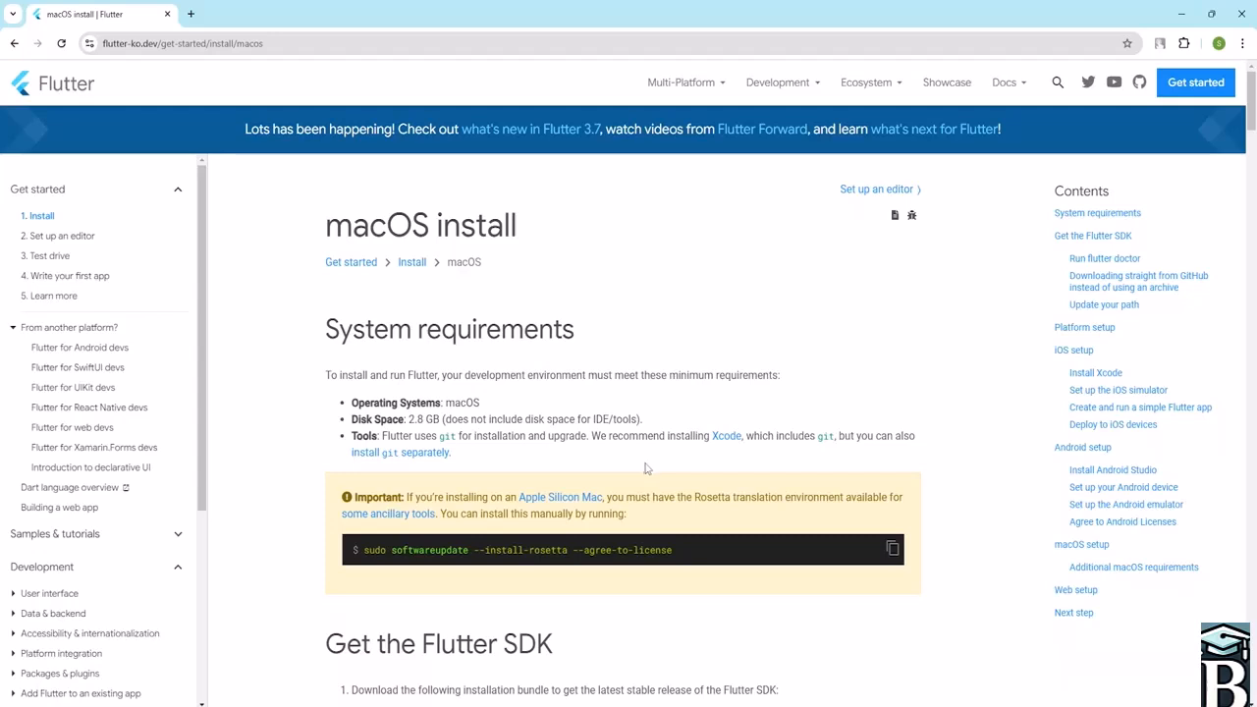
click(14, 43)
- Open the Windows install page and start downloading flutter_windows_3.24.4-stable.zip
scroll(452, 358, down, 1)
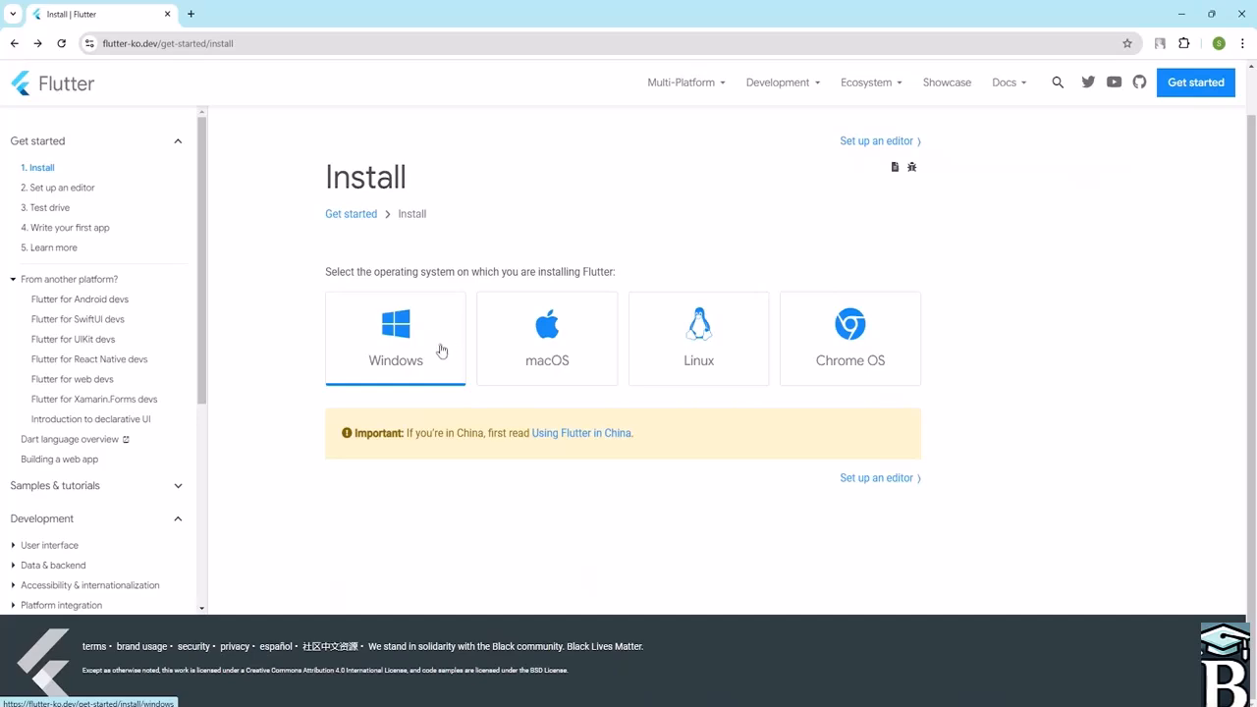
click(410, 344)
scroll(422, 373, down, 5)
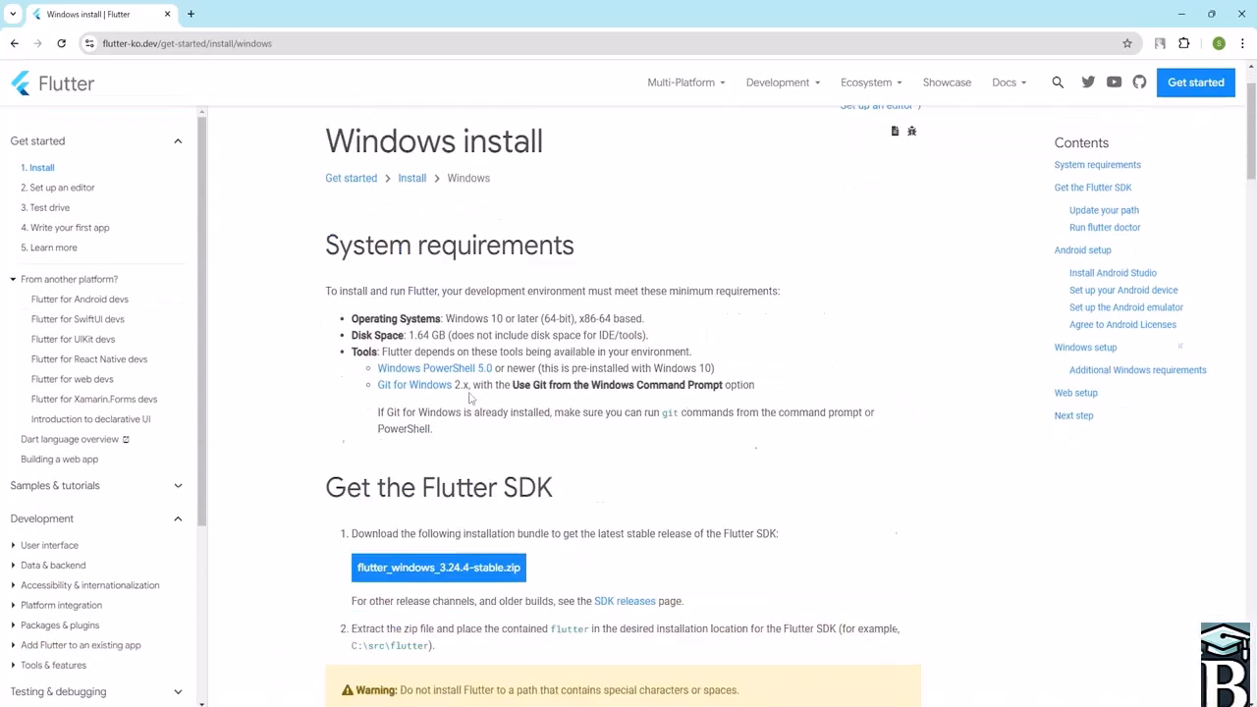
click(425, 378)
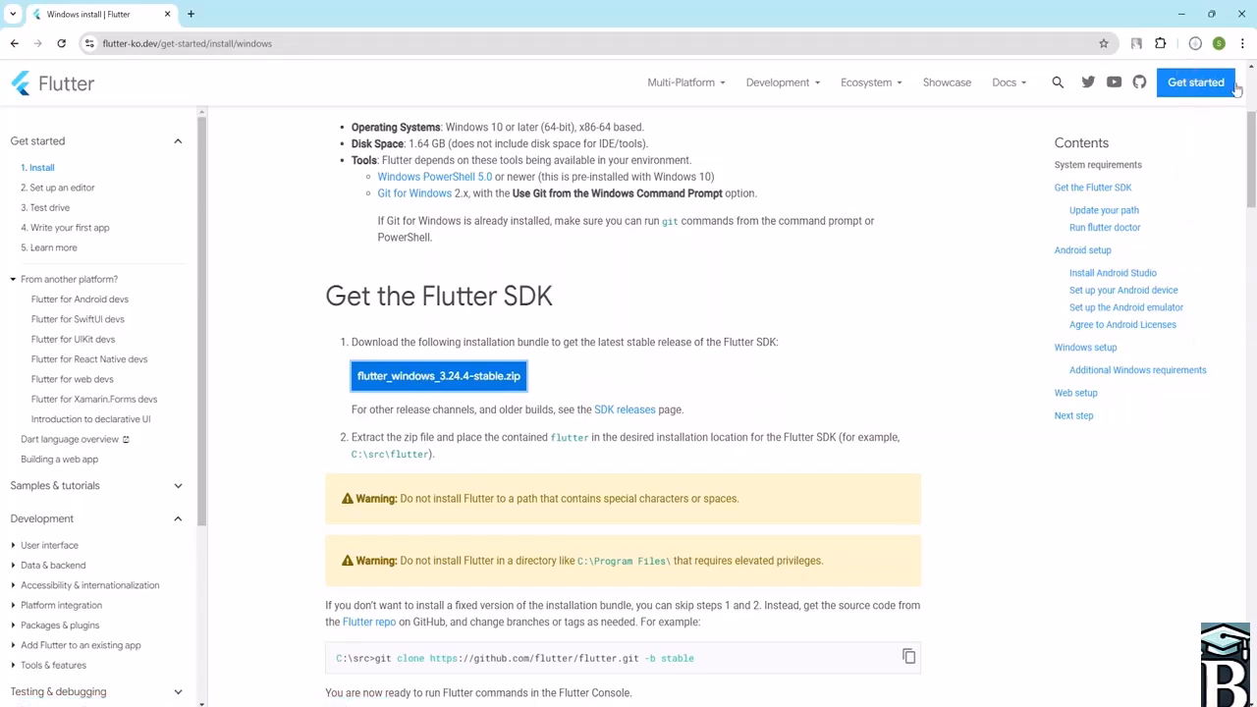
- Cancel the in-progress flutter_windows_3.24.4-stable zip download in the download history
click(1195, 43)
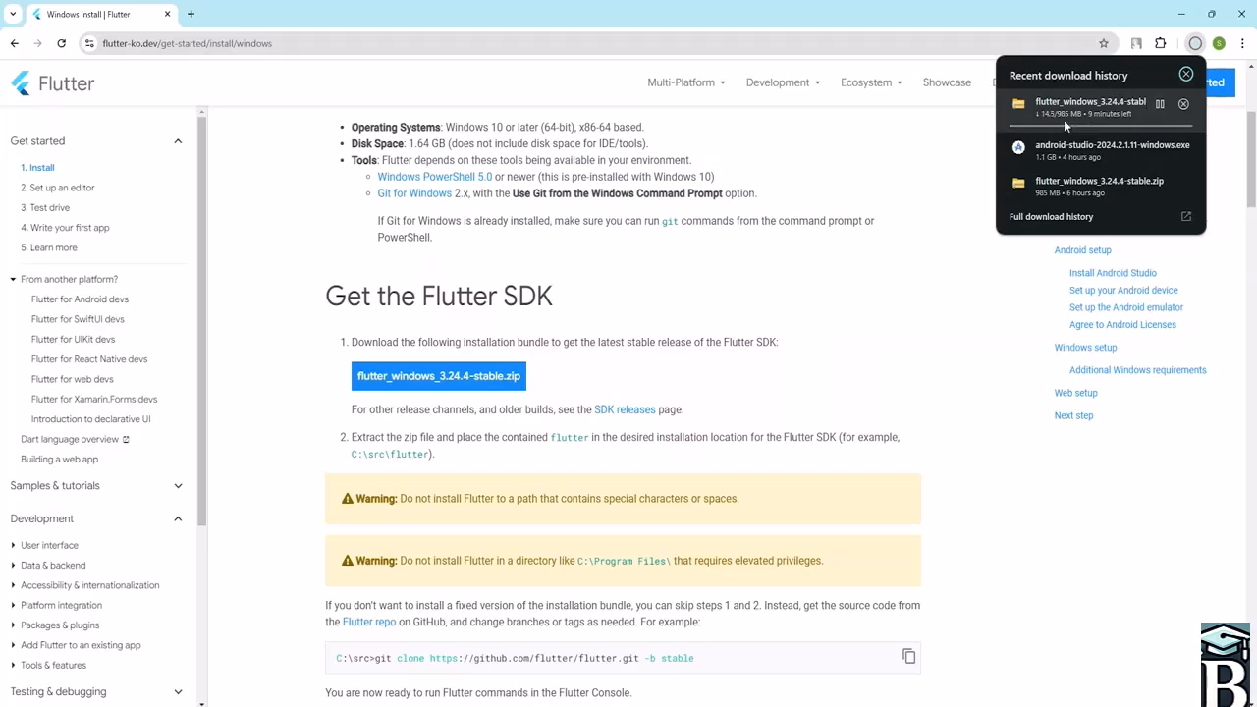
click(1182, 105)
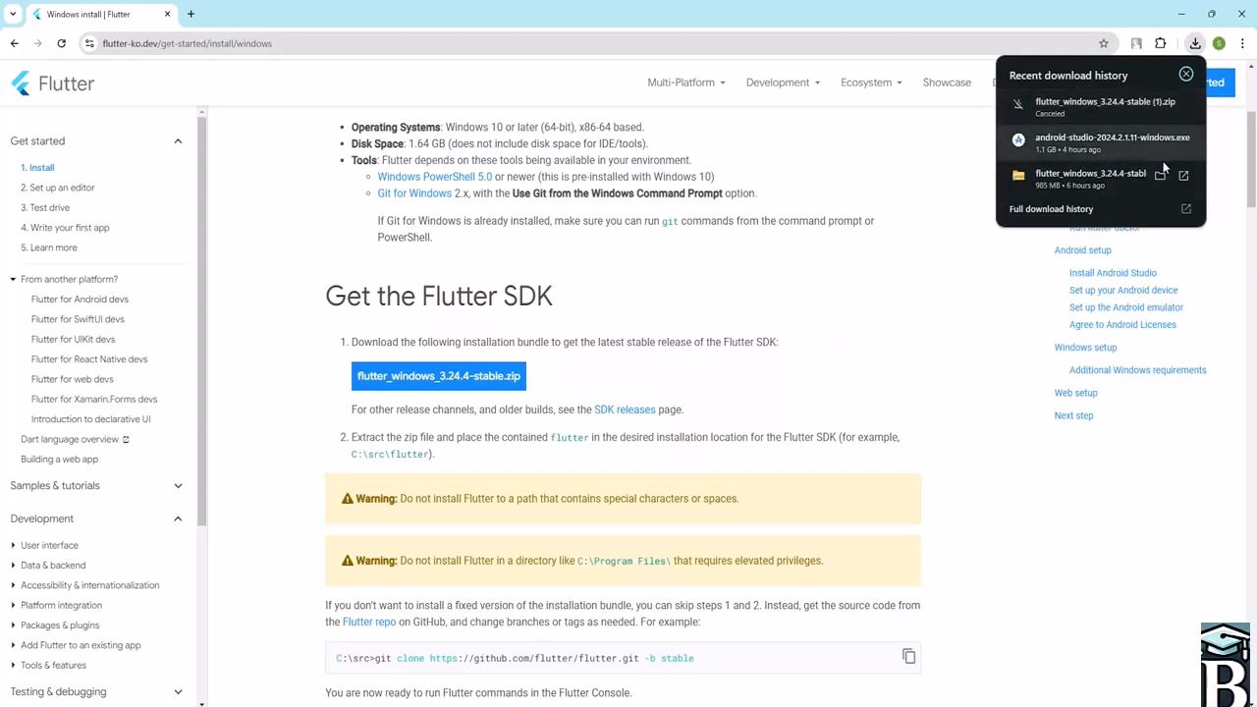
click(984, 149)
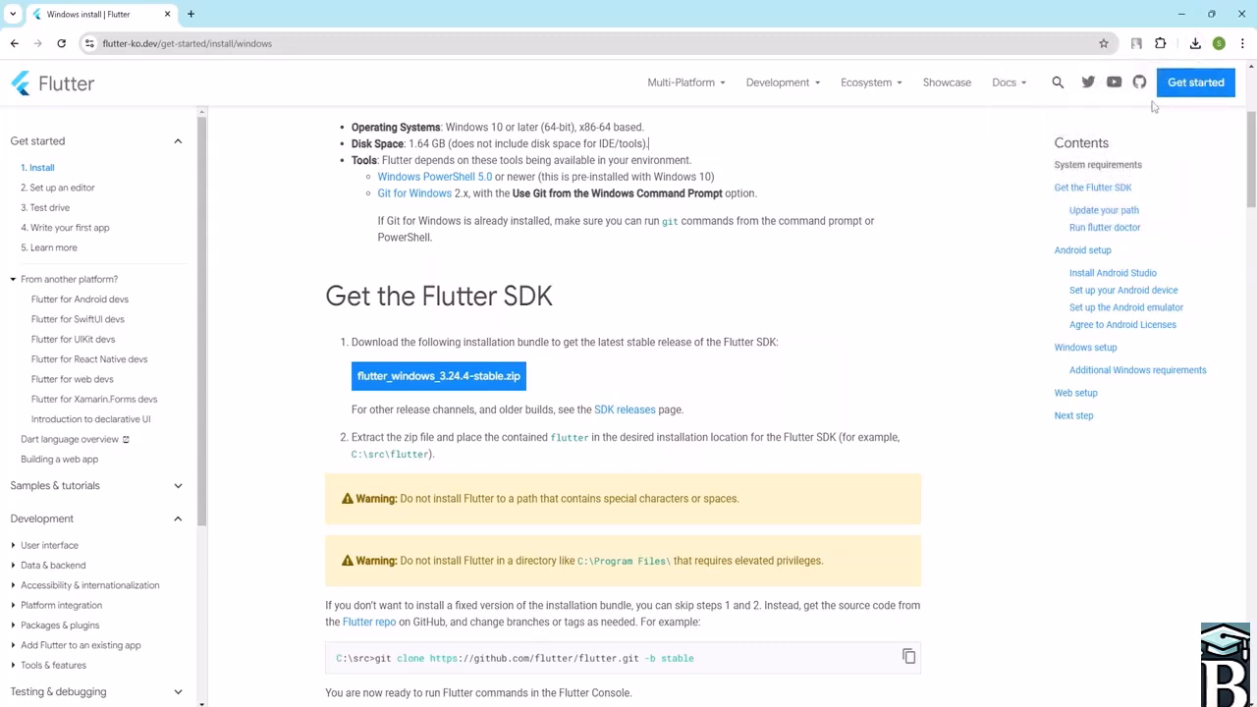
click(1195, 43)
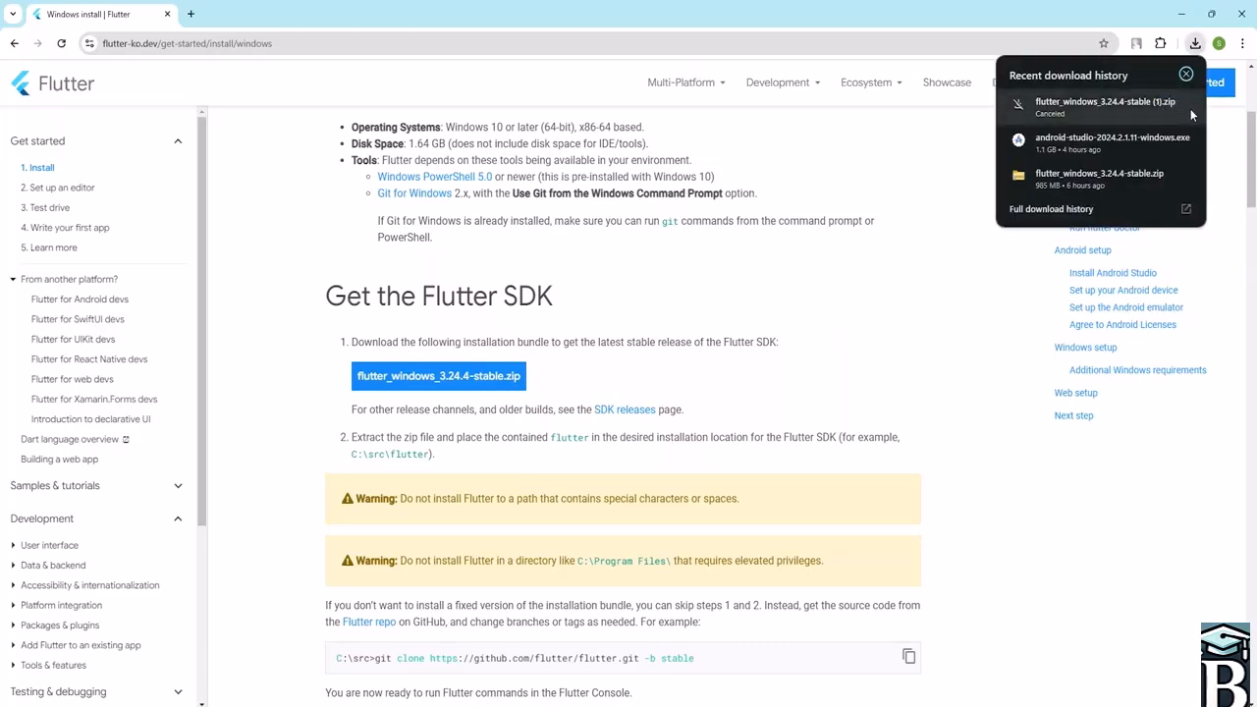
click(955, 151)
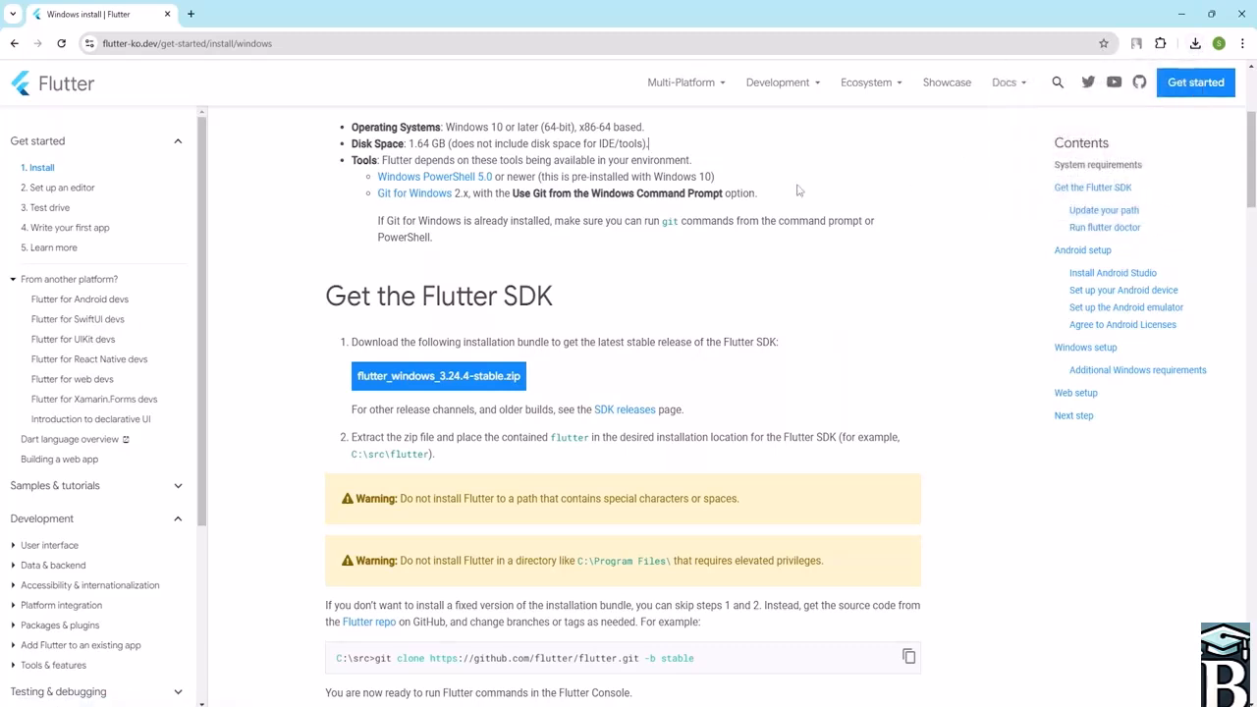
- Minimize the browser, open File Explorer maximized and go to the Downloads folder
click(1183, 13)
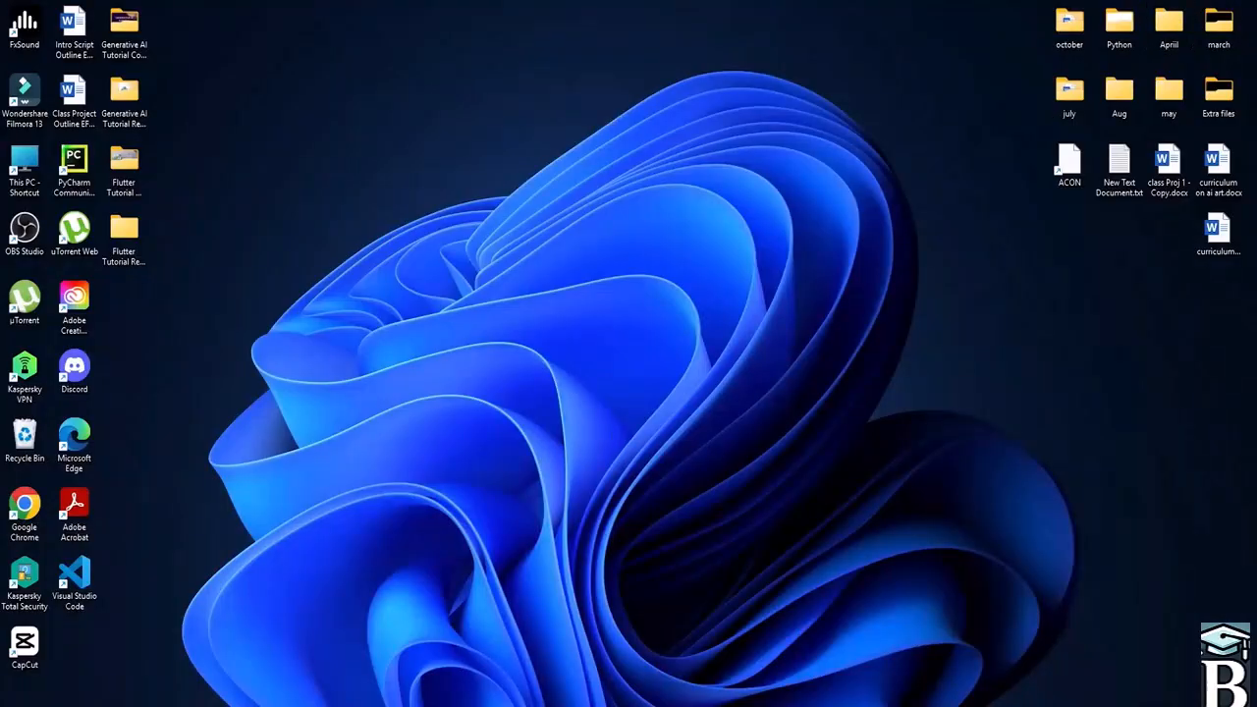
key(super+e)
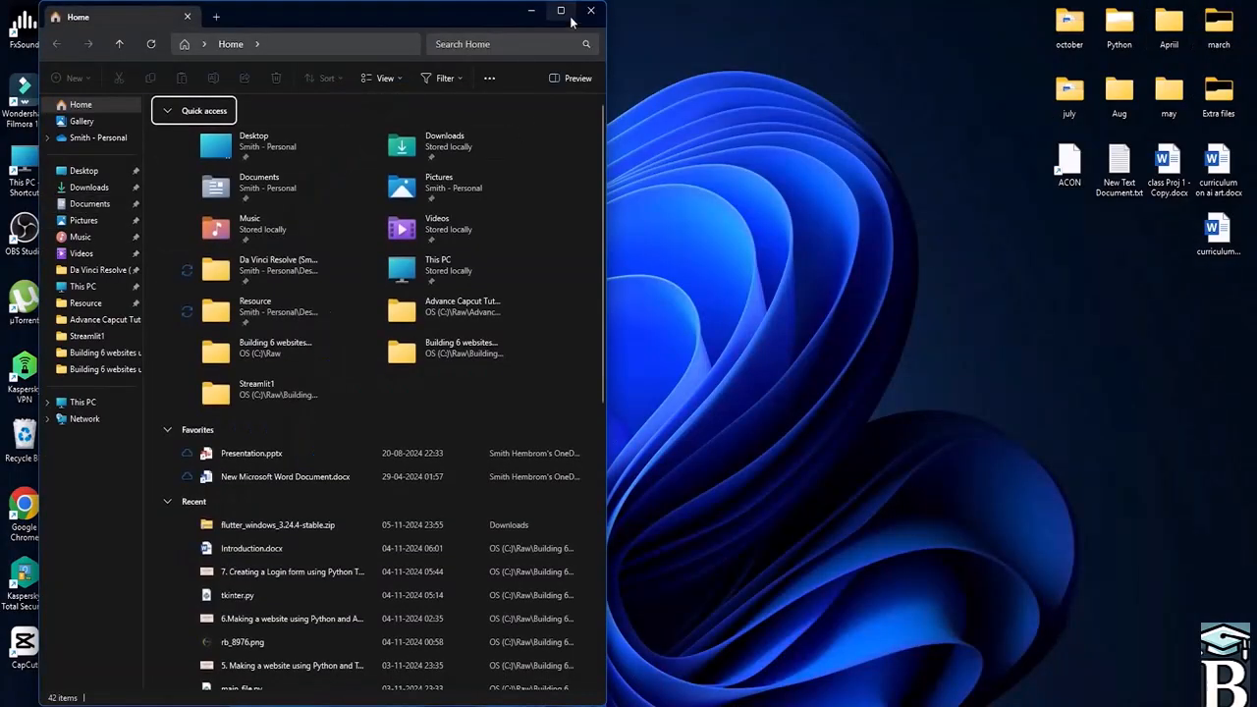
click(560, 10)
click(49, 182)
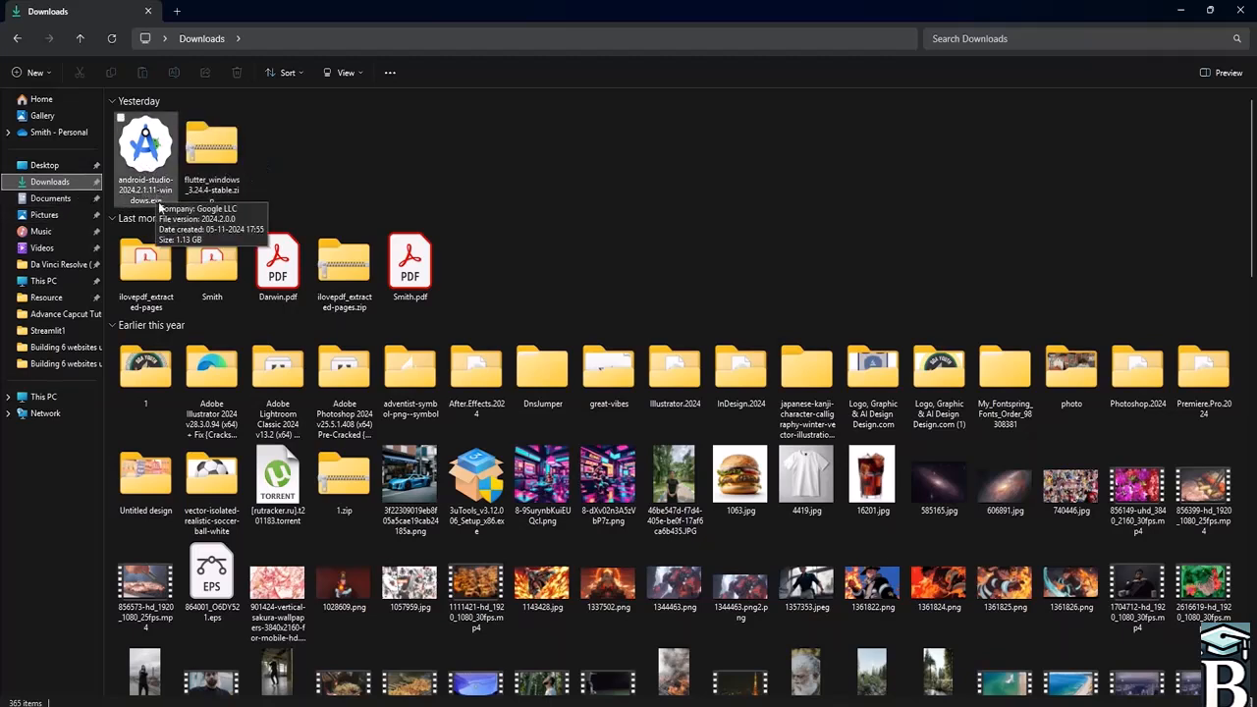
- Move the Android Studio installer and flutter_windows_3.24.4-stable.zip from Downloads into the Desktop's Flutter Tutorial Resource File folder
drag(298, 134, 147, 192)
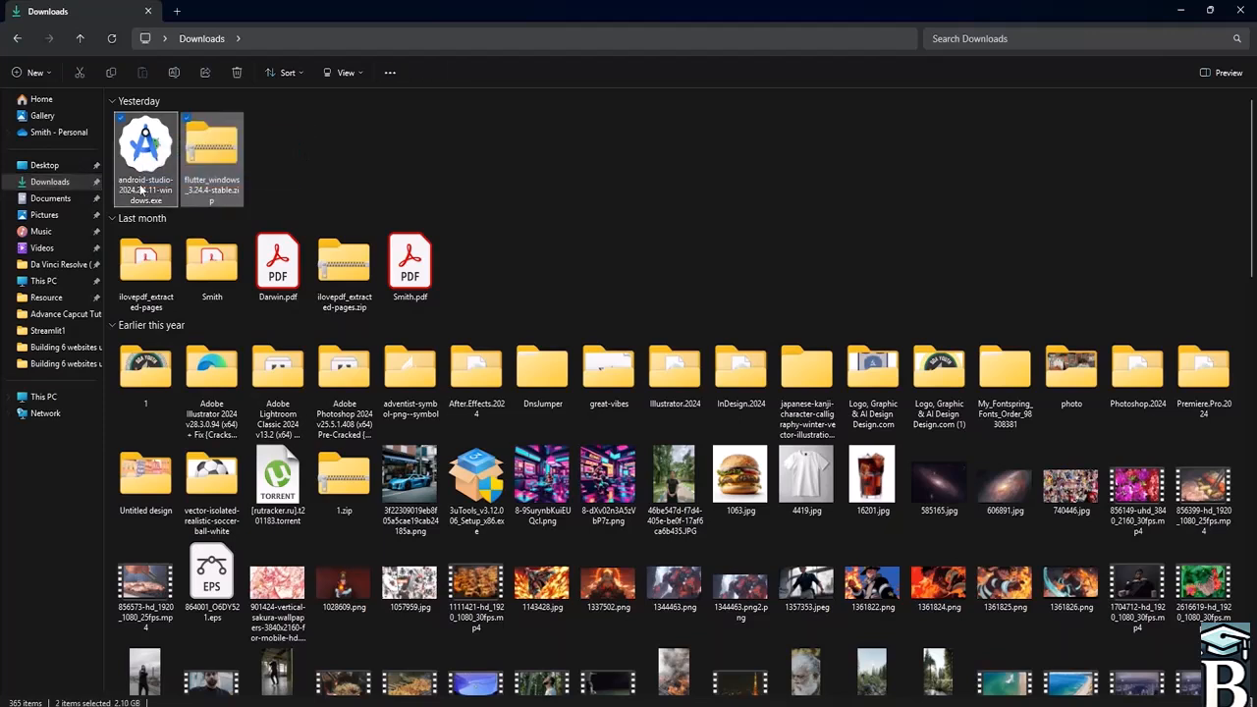
click(81, 75)
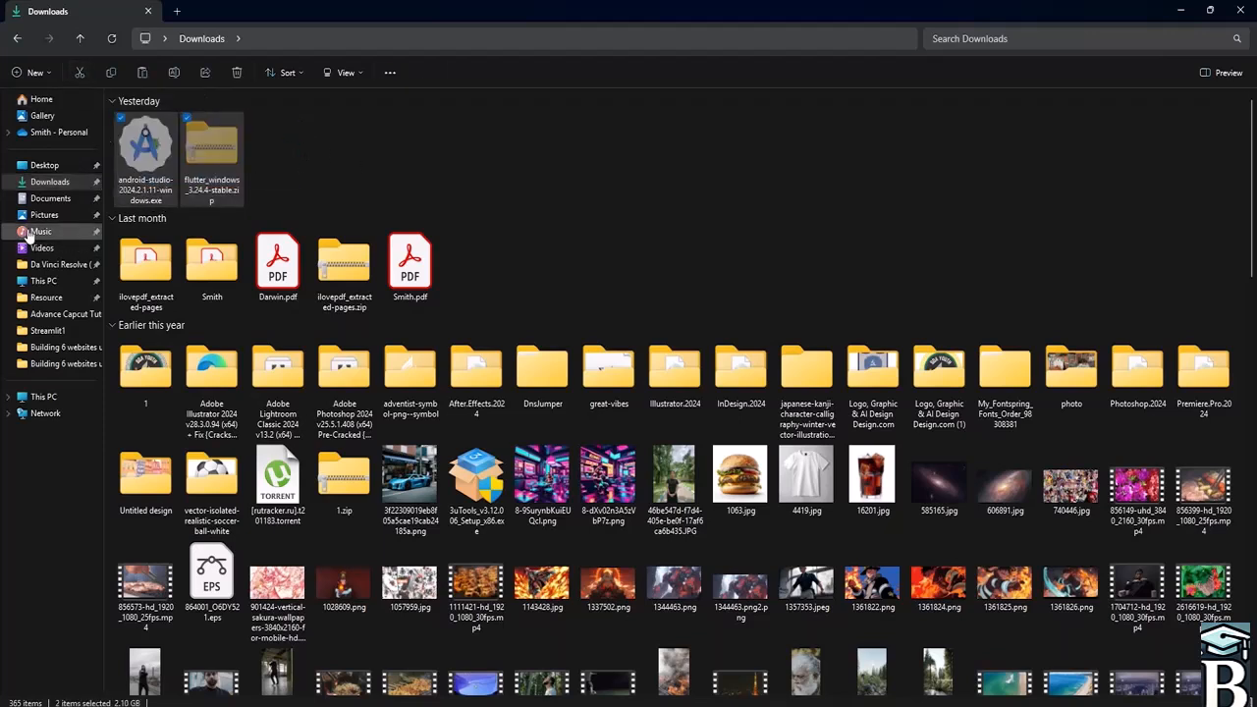
click(44, 165)
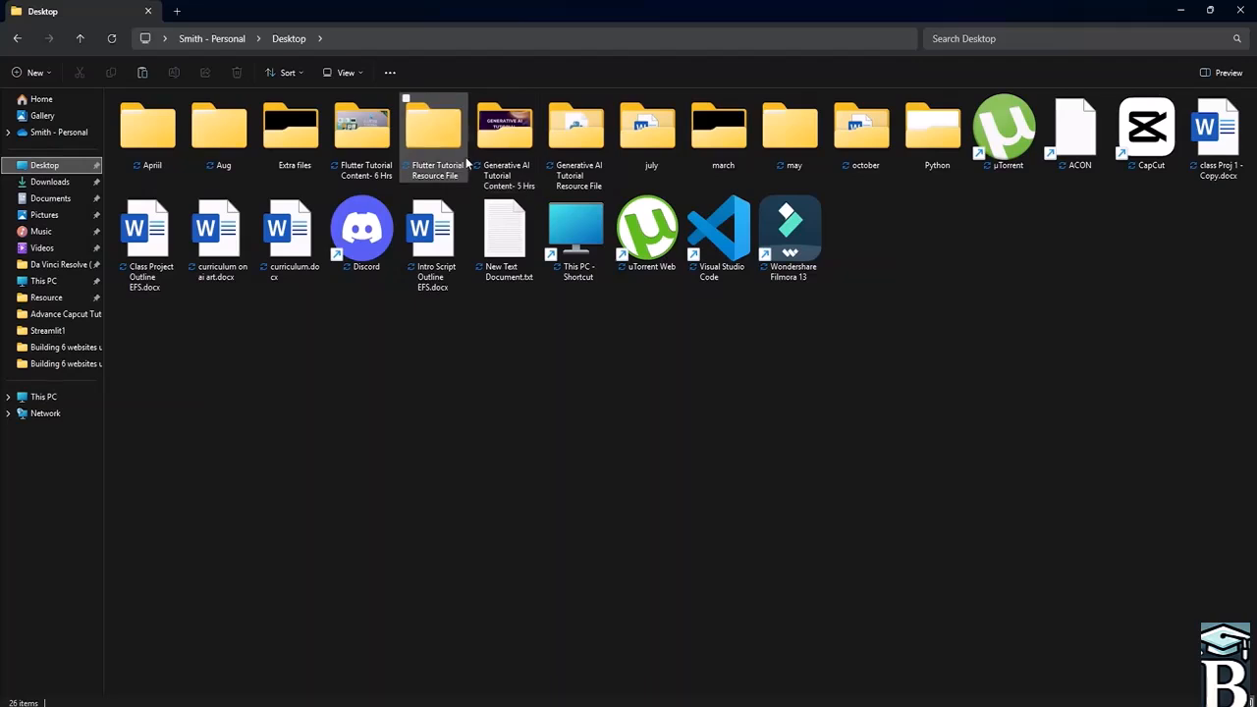
double_click(437, 133)
right_click(277, 148)
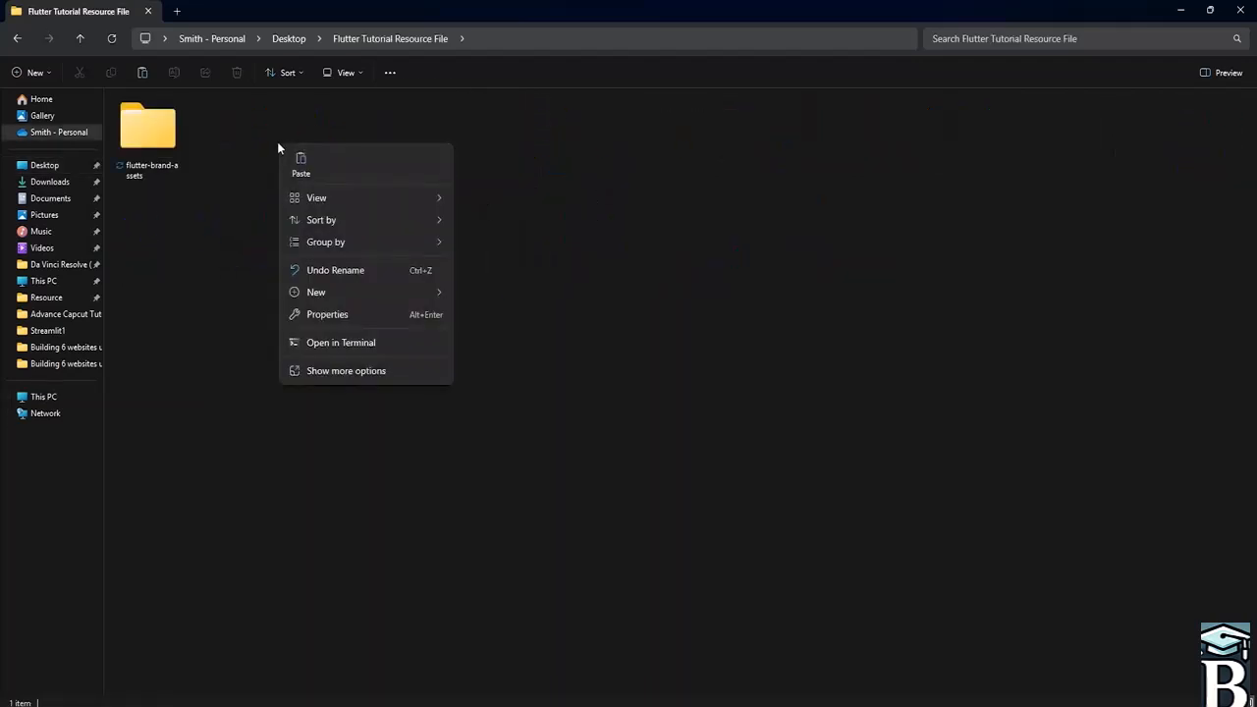
click(301, 163)
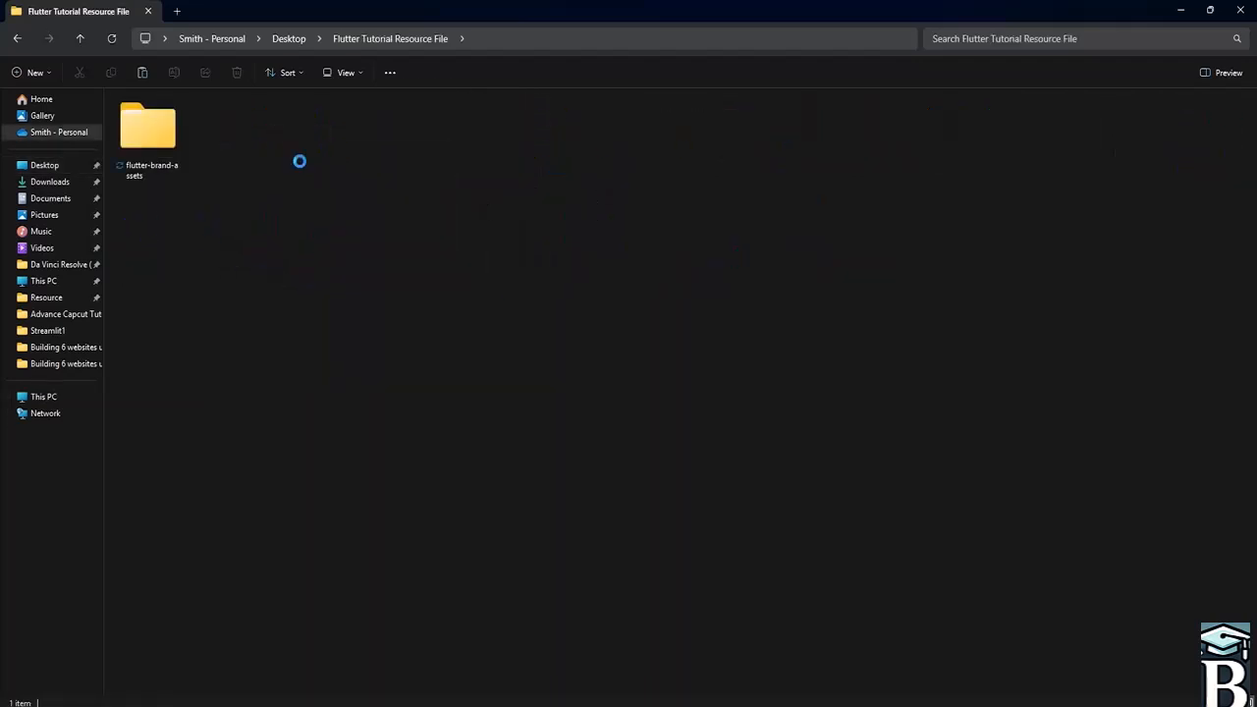
click(407, 234)
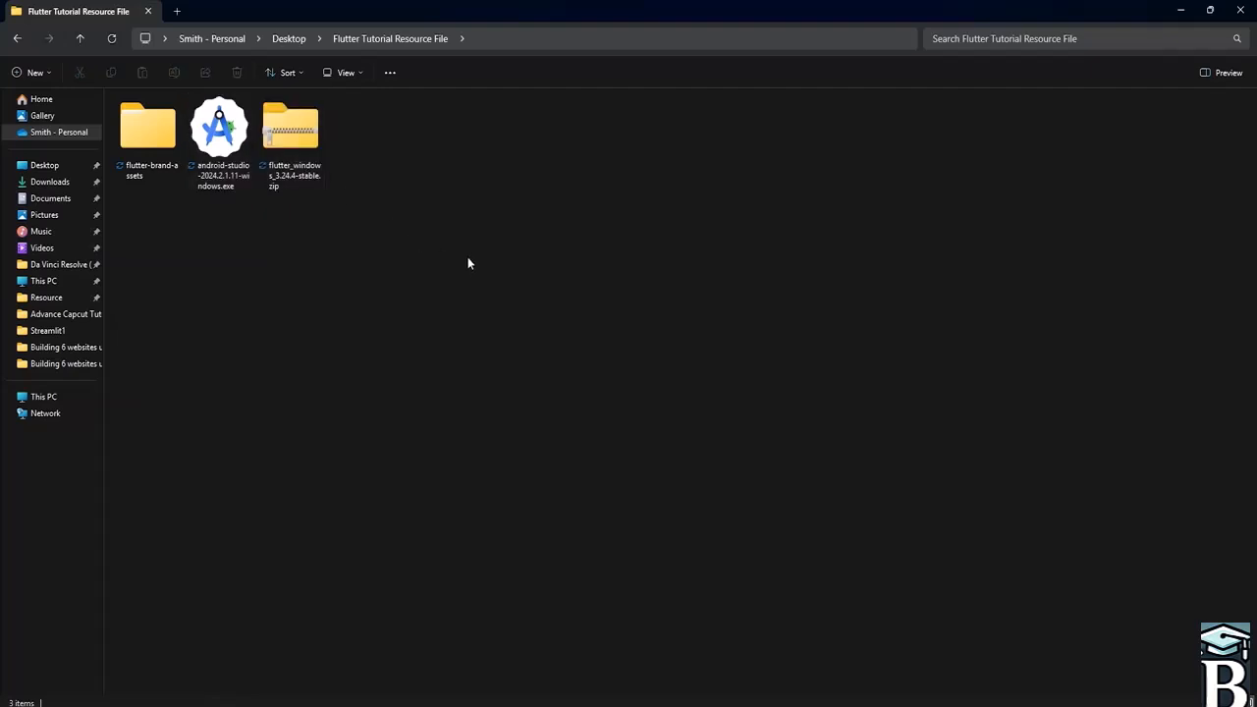
- Browse inside the flutter_windows_3.24.4-stable.zip archive to inspect the flutter folder's contents
click(302, 147)
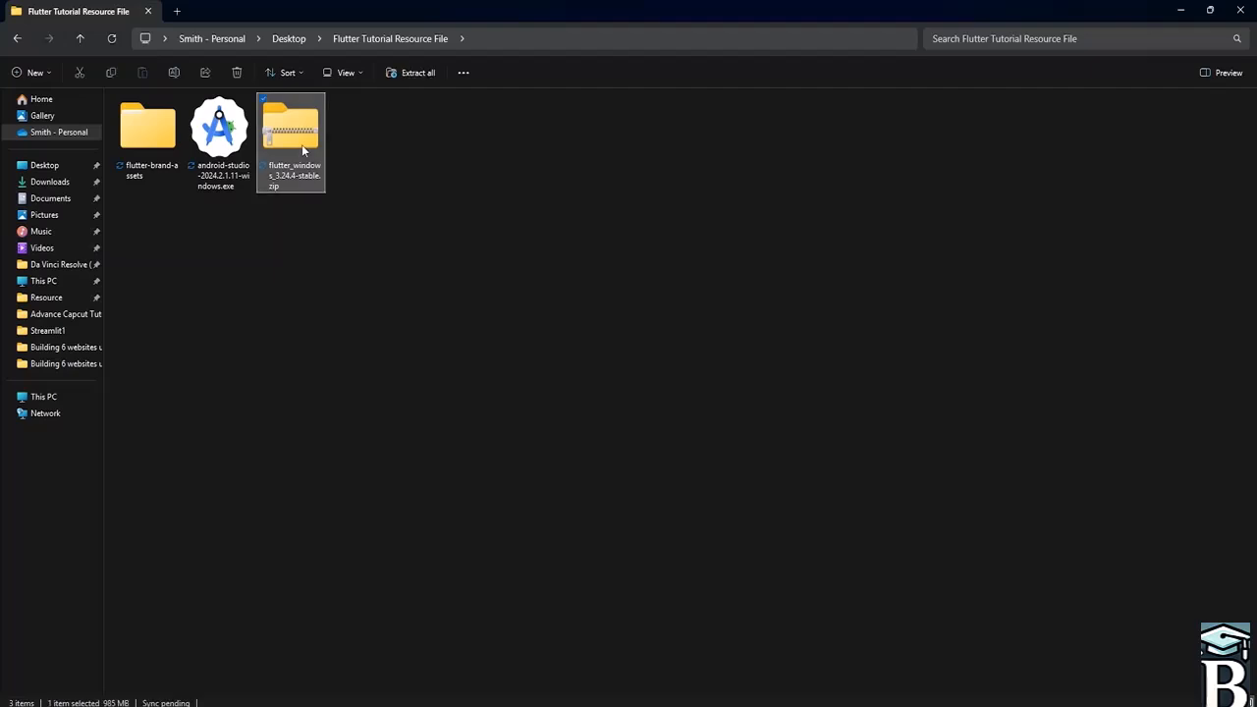
double_click(301, 144)
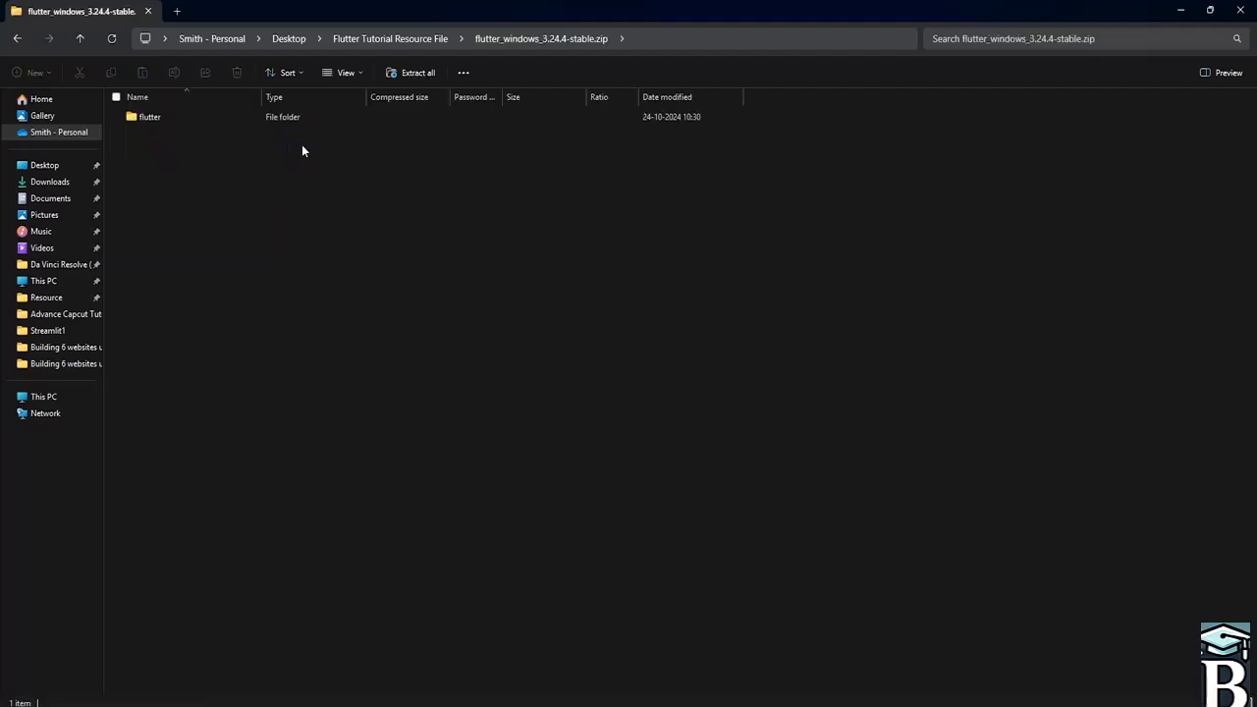
double_click(182, 118)
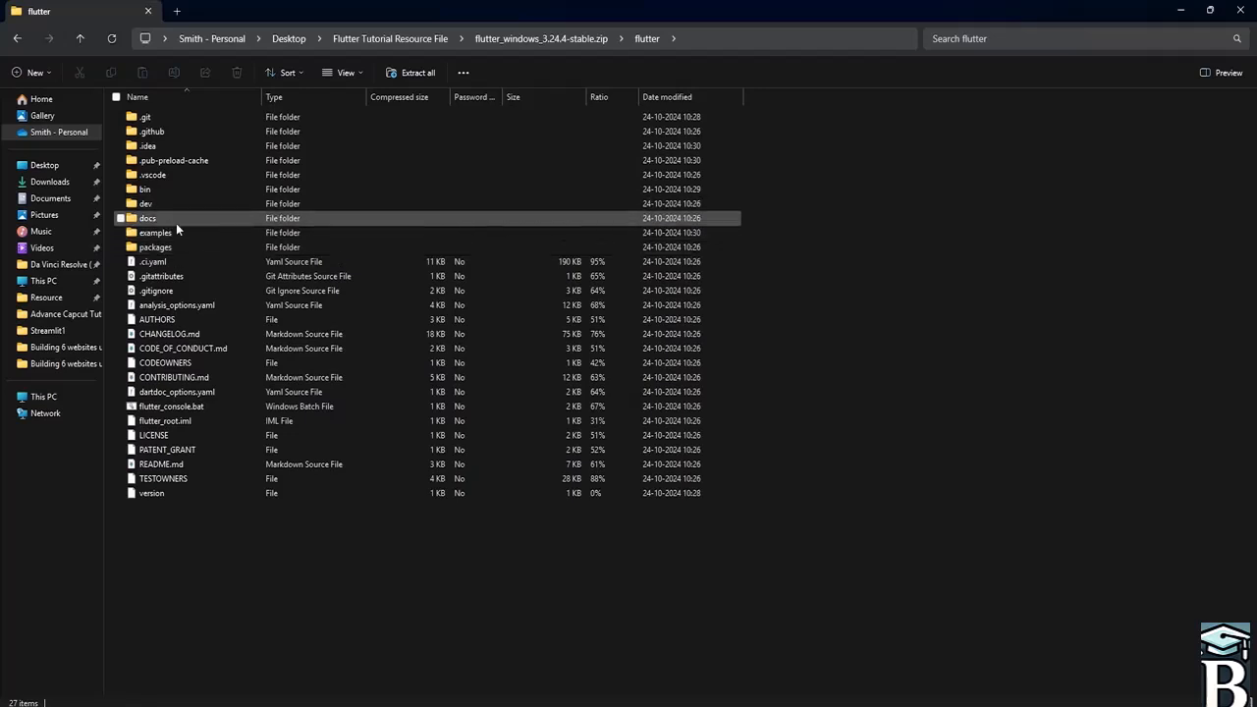
click(17, 38)
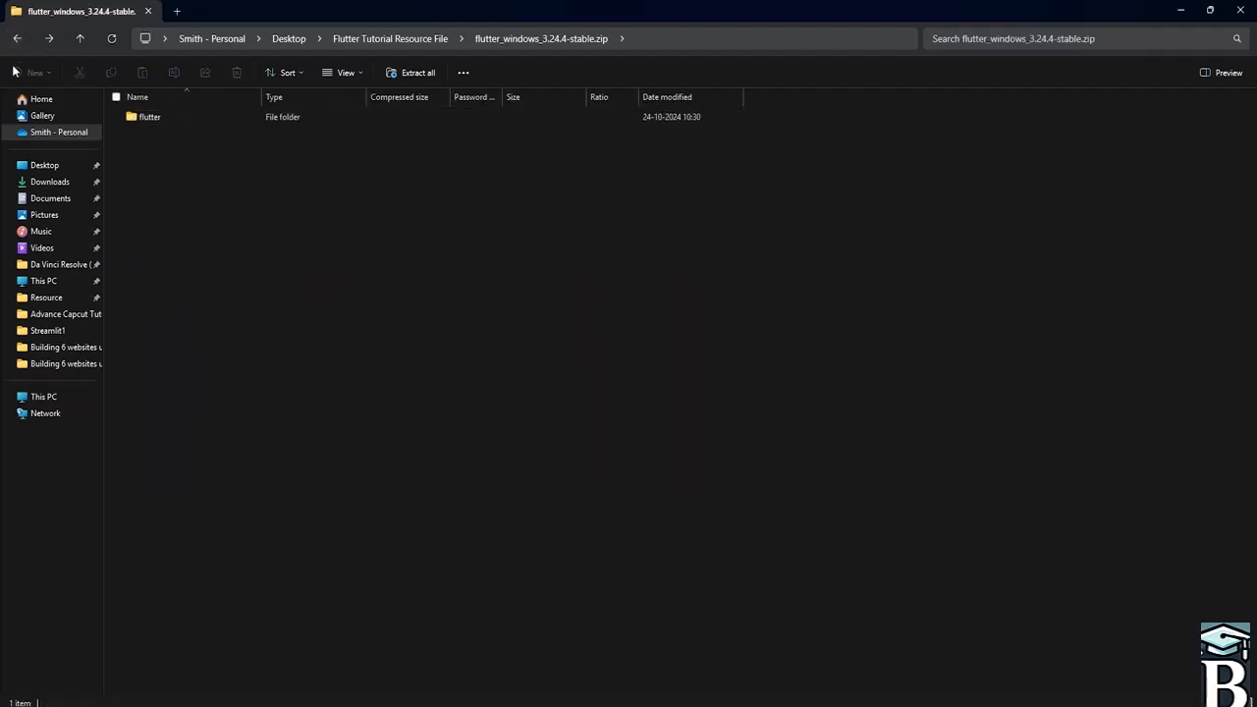
click(16, 38)
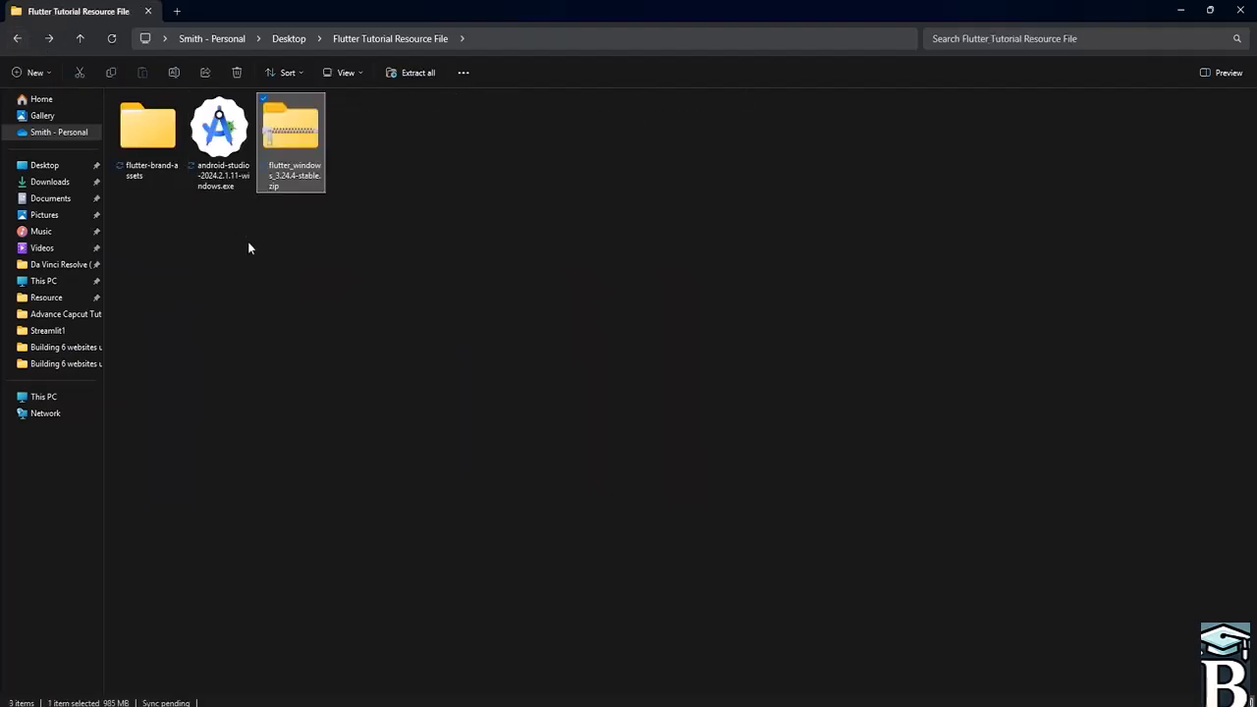
- Extract flutter_windows_3.24.4-stable.zip into the current folder with WinRAR's Extract Here
right_click(298, 150)
mouse_move(363, 162)
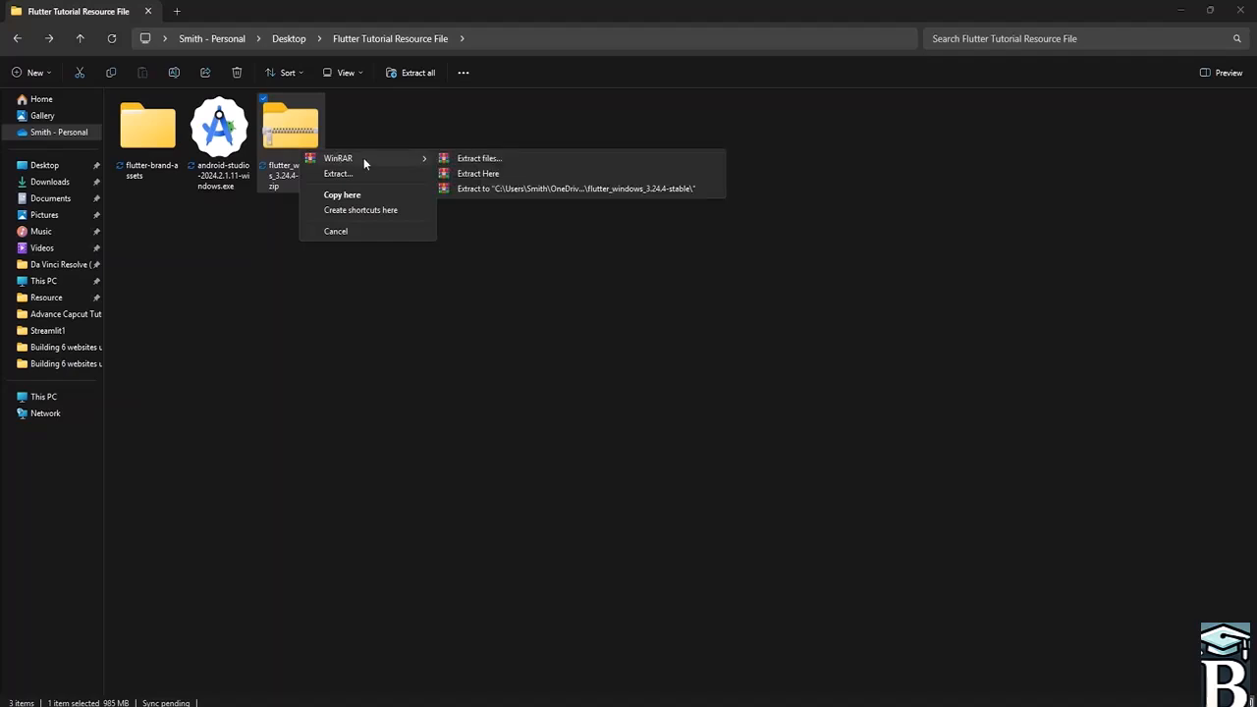
click(492, 175)
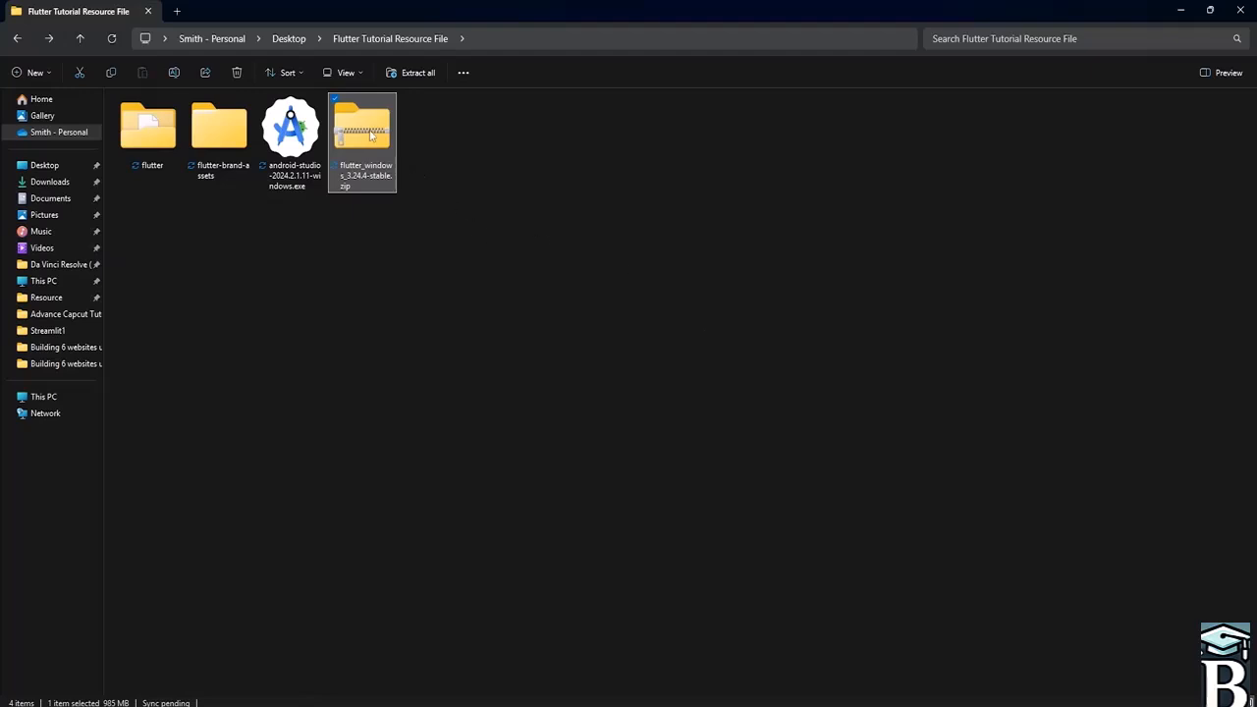
- Delete the flutter_windows_3.24.4-stable.zip archive and open the extracted flutter folder to review it
key(Delete)
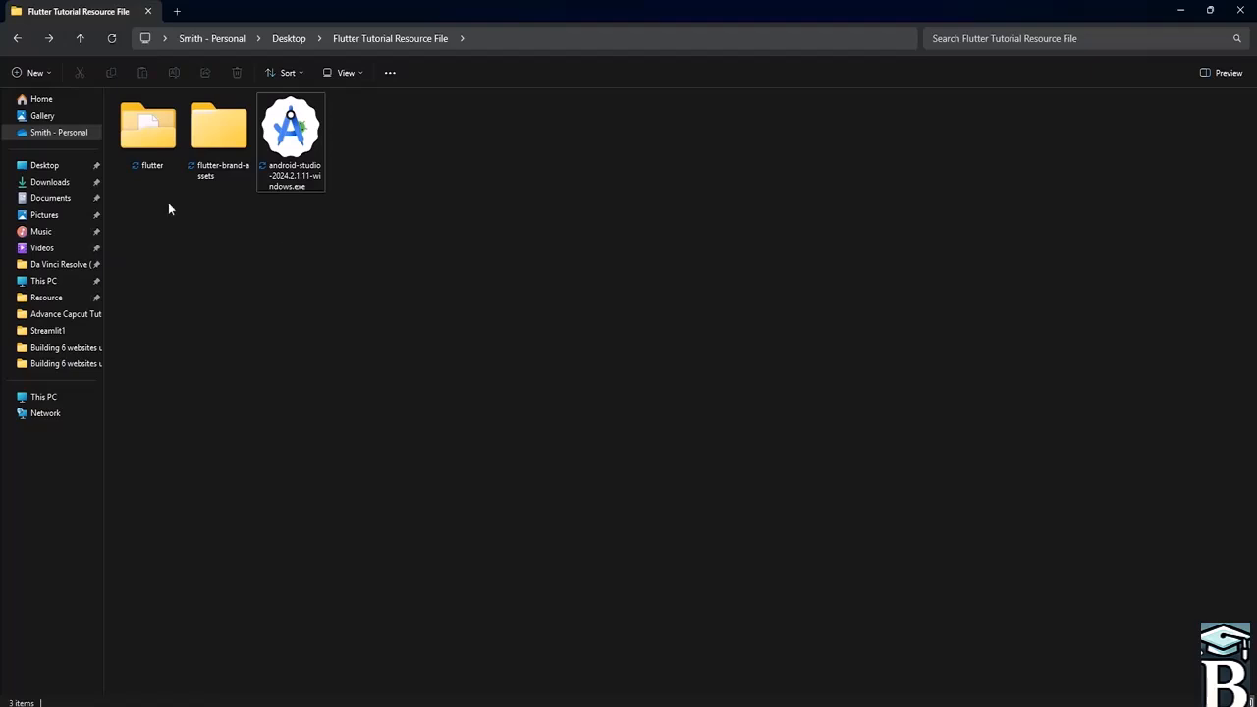
double_click(157, 142)
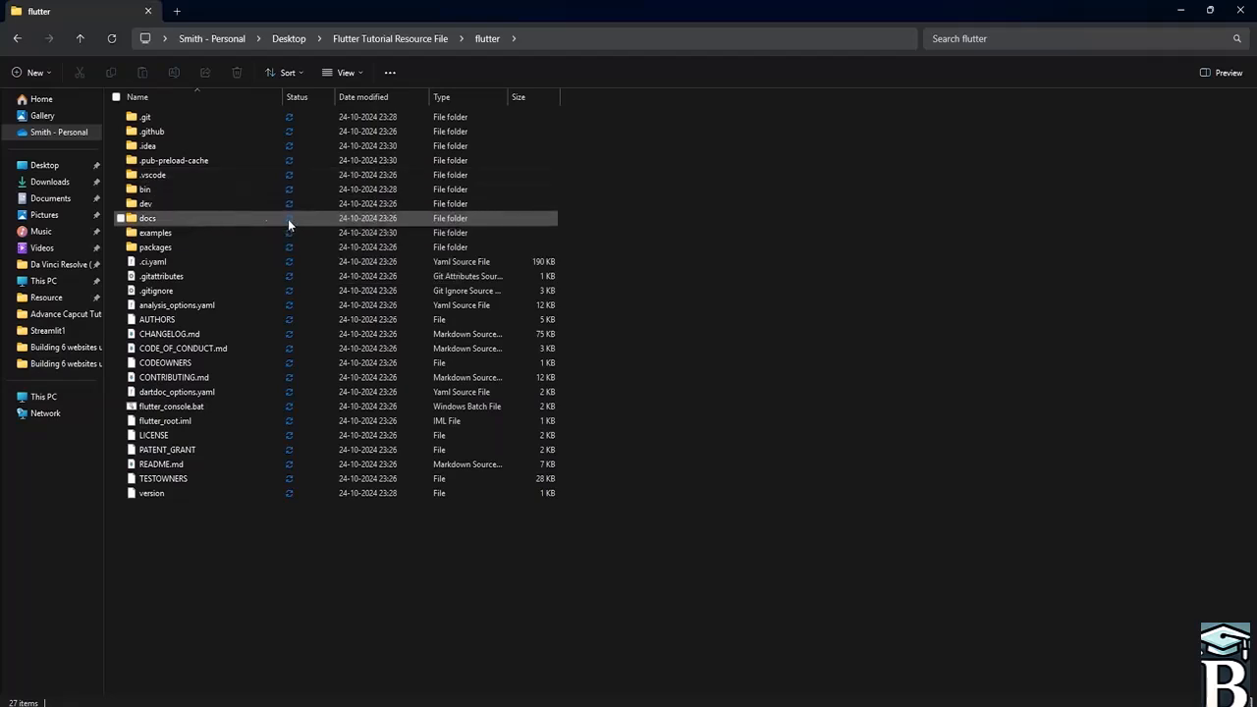
click(17, 38)
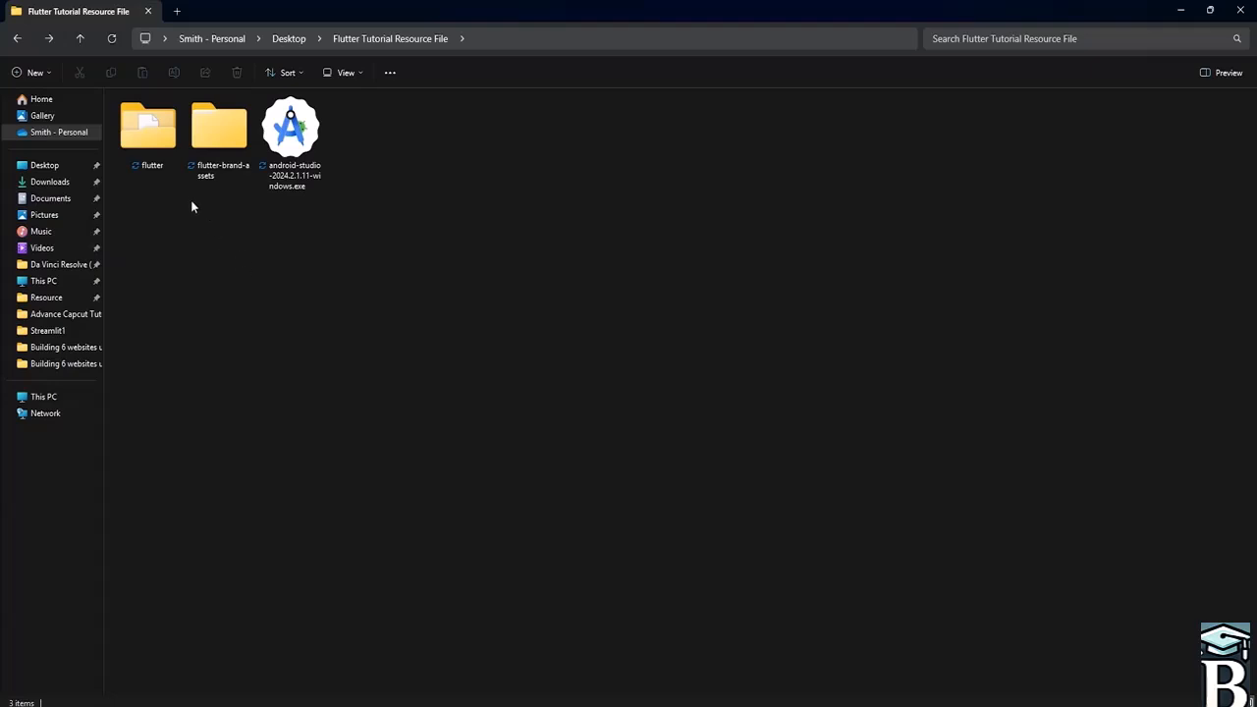
- Switch back to the browser and search Google in a new tab for install android studio
click(1187, 8)
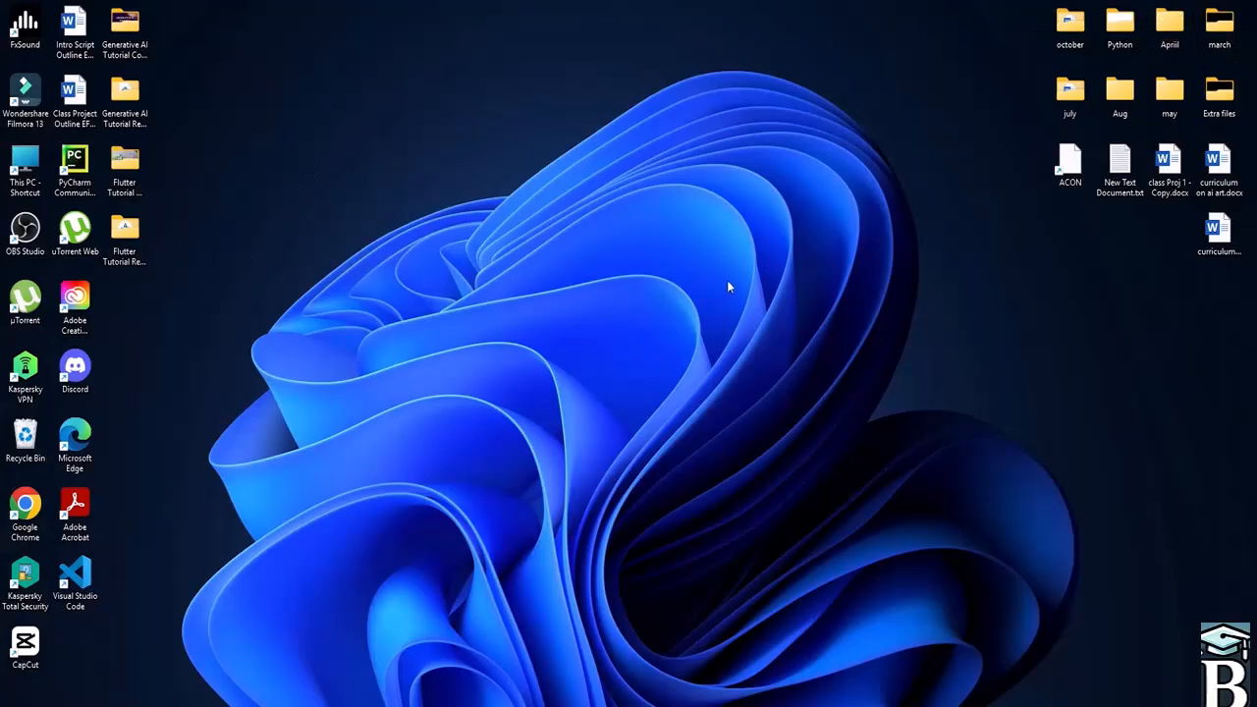
click(618, 704)
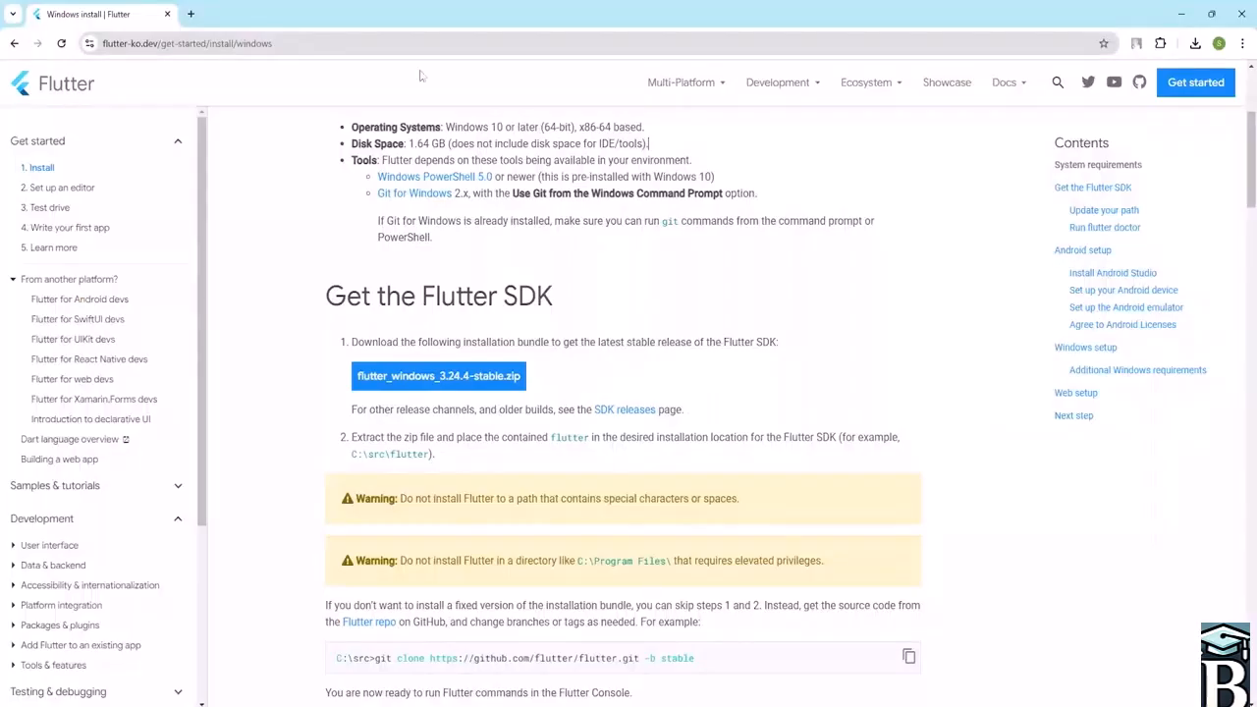
click(192, 12)
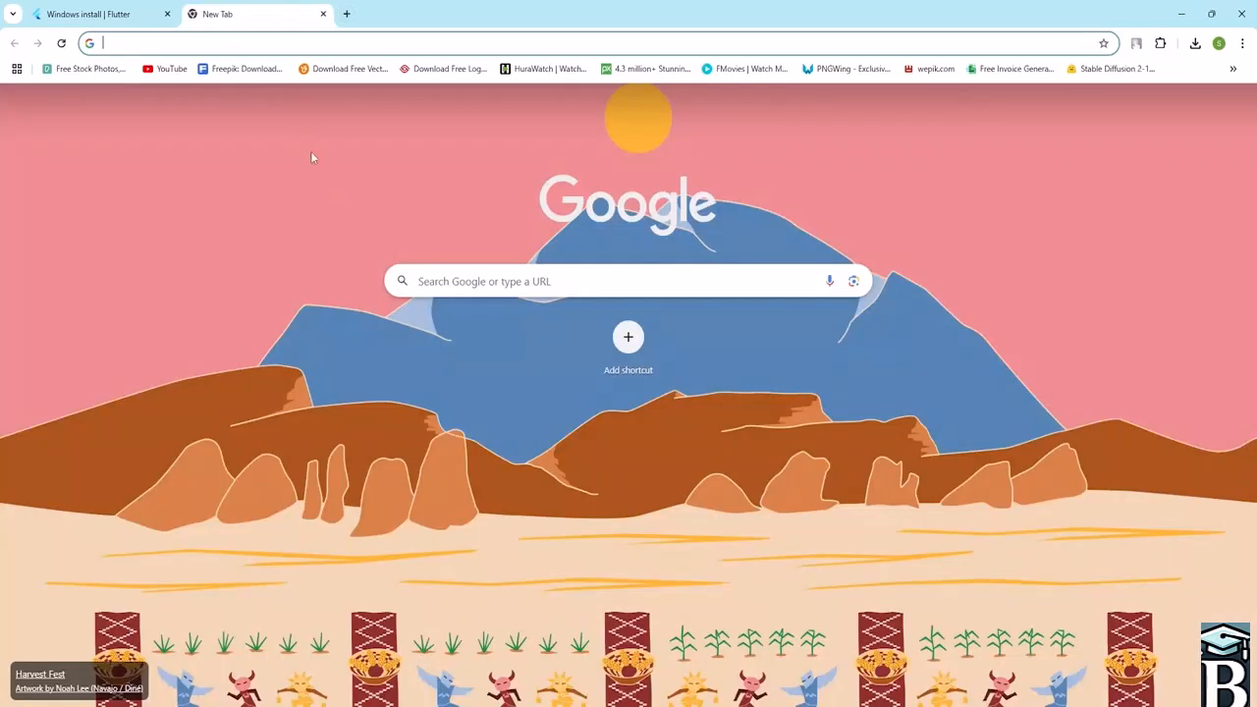
click(438, 276)
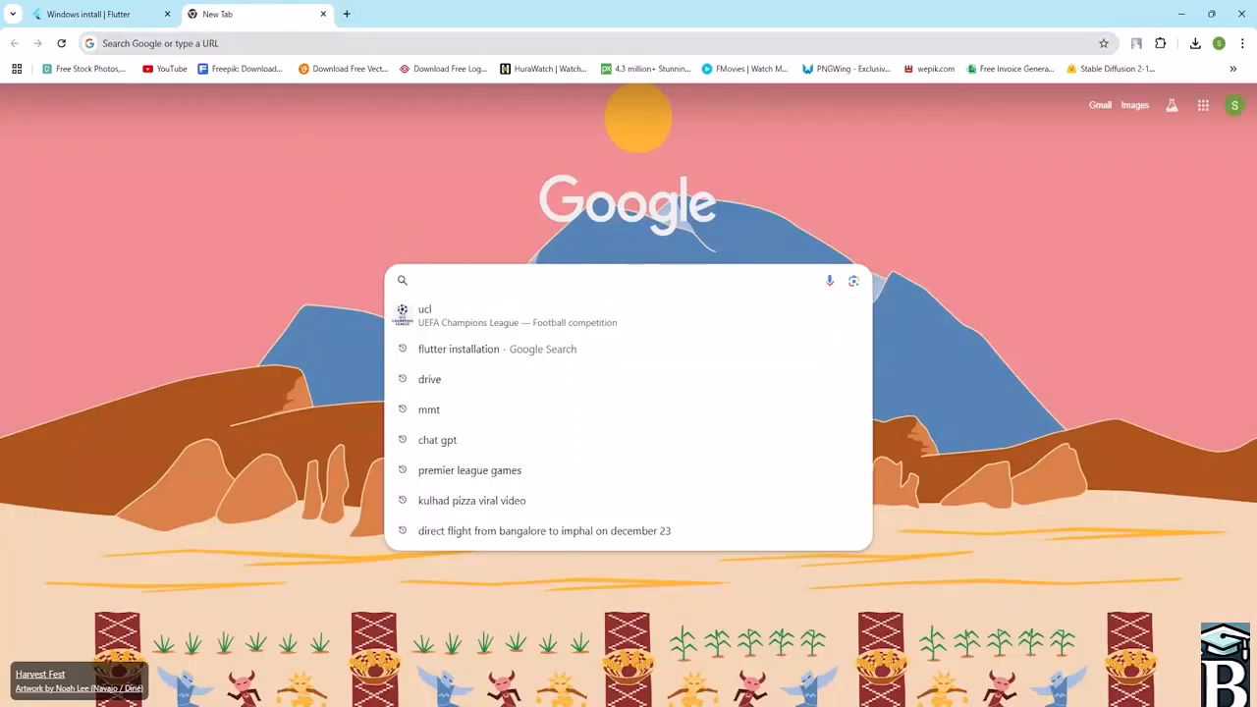
text(inns)
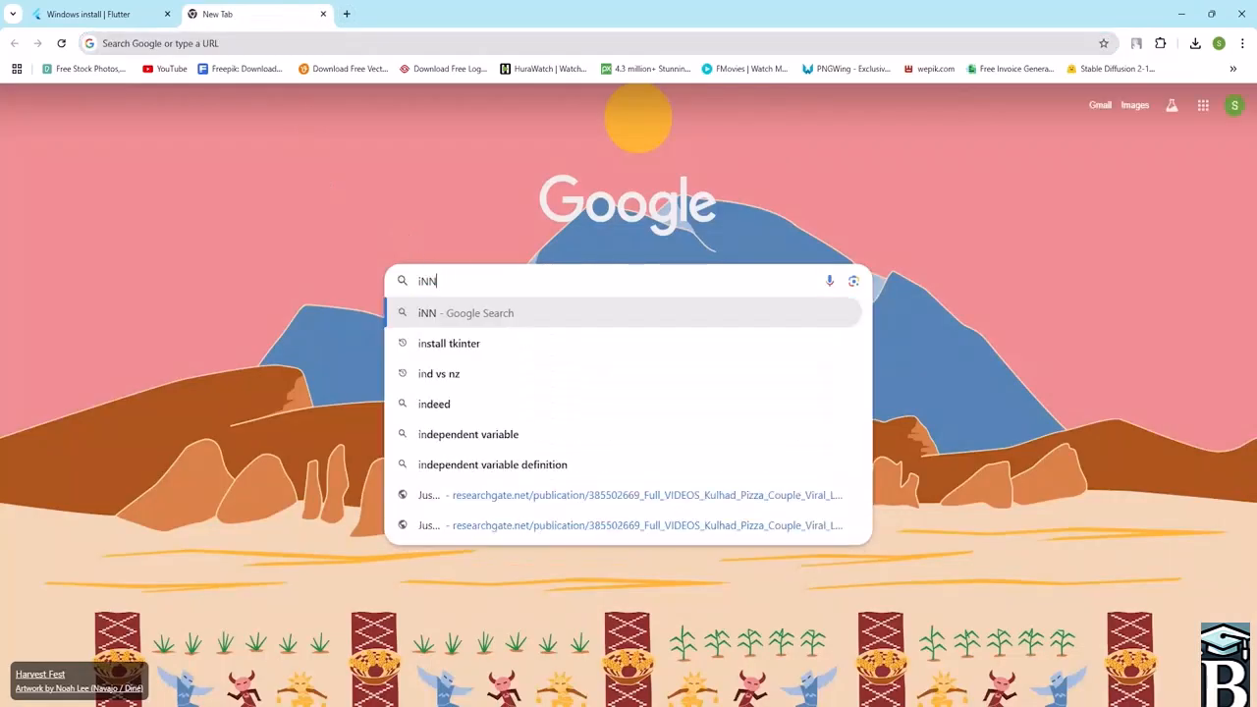
key(BackSpace)
key(BackSpace)
key(BackSpace)
key(BackSpace)
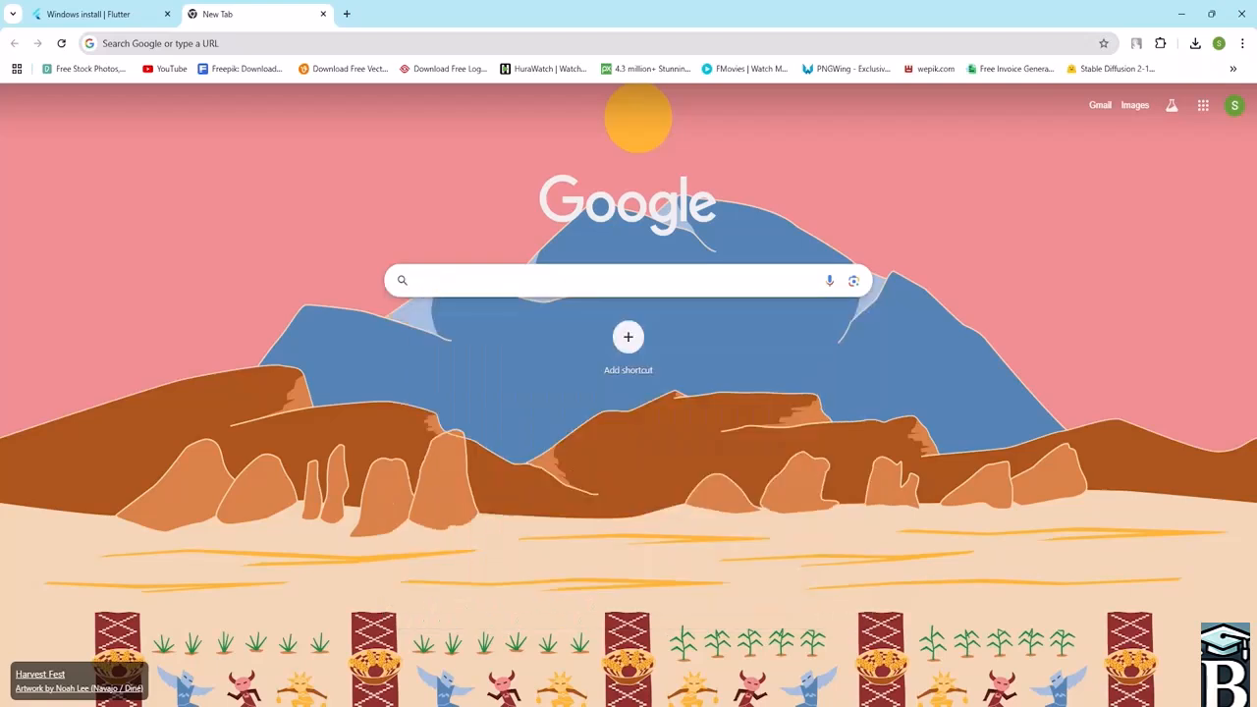
text(Install)
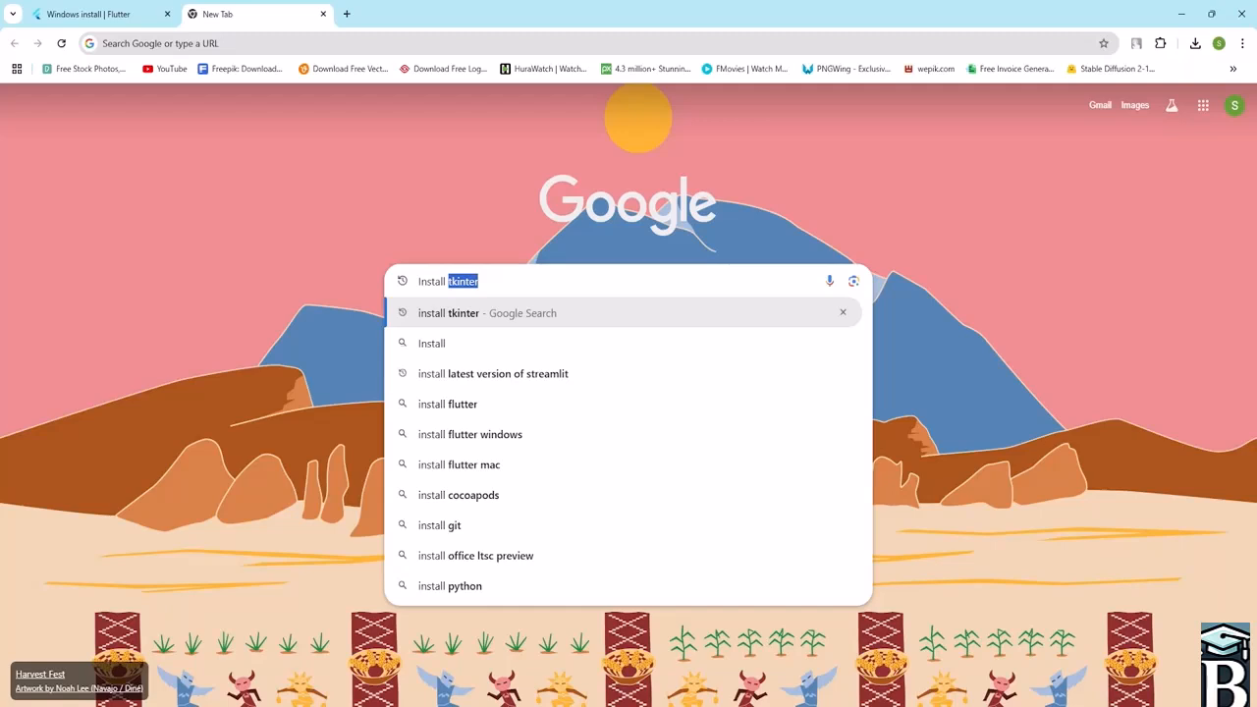
text( and)
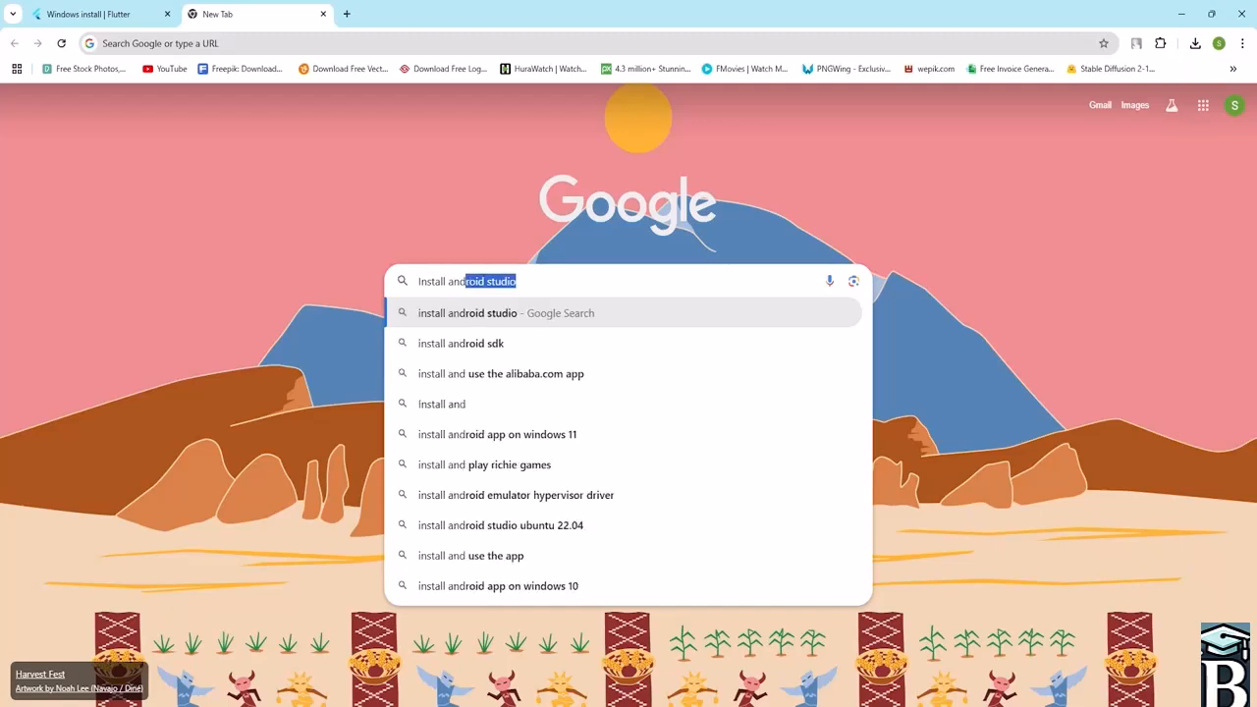
click(451, 312)
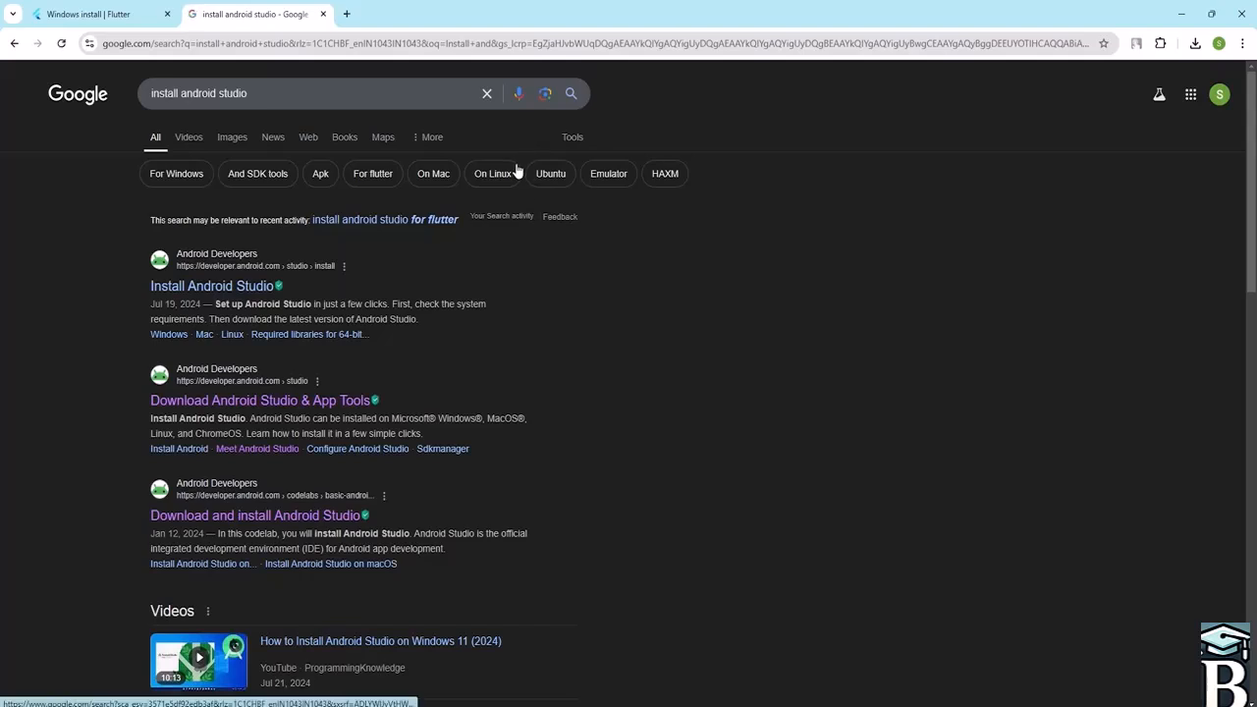
- Open the Install Android Studio result and follow its link to download the latest version of Android Studio
click(206, 286)
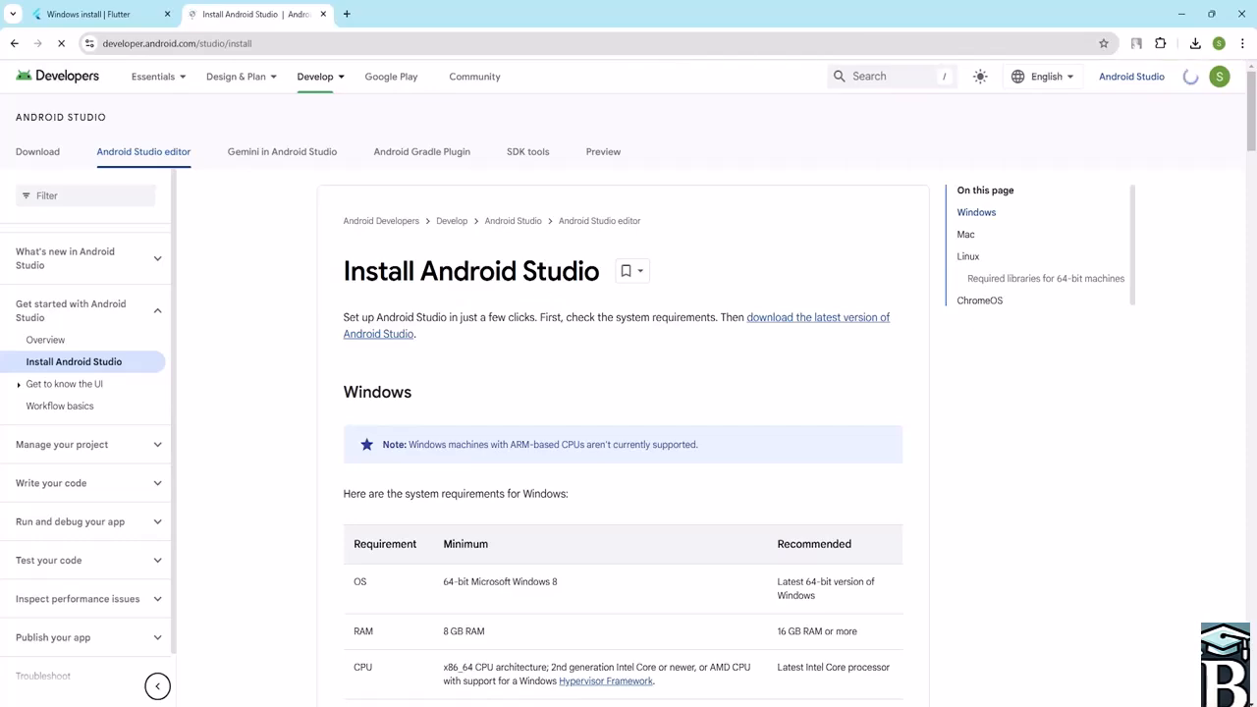
scroll(509, 300, down, 3)
scroll(505, 297, up, 3)
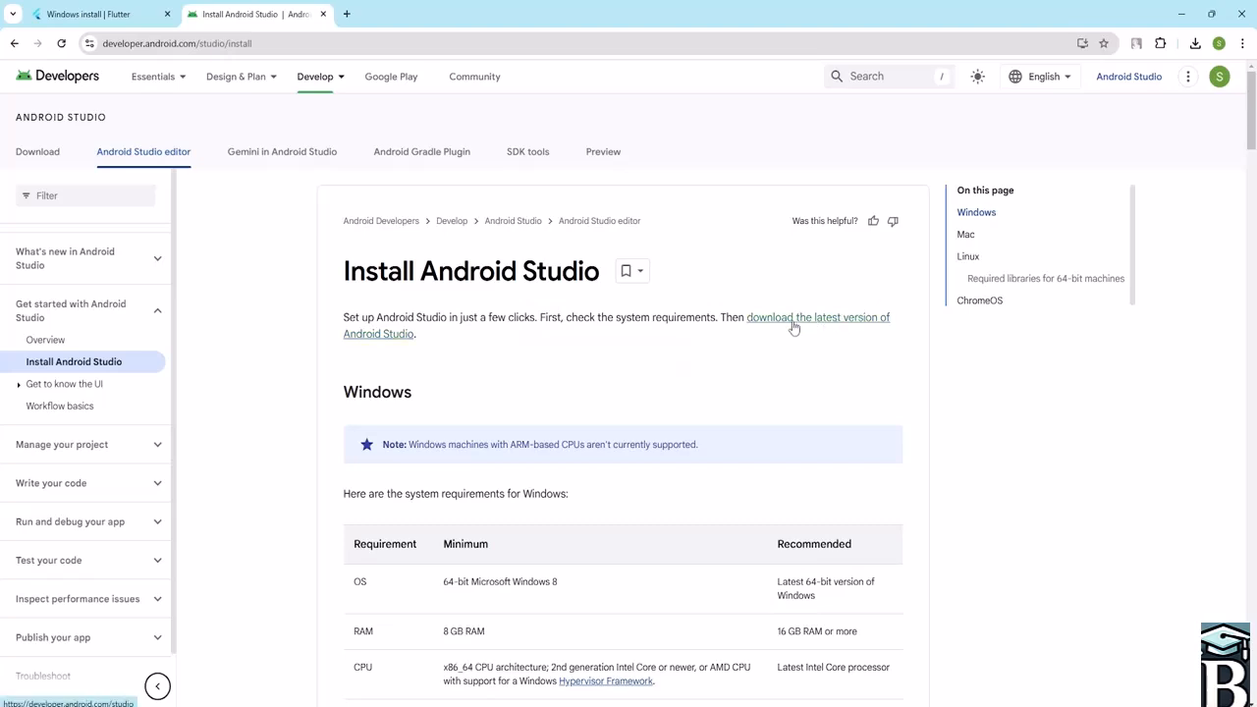
scroll(791, 325, down, 5)
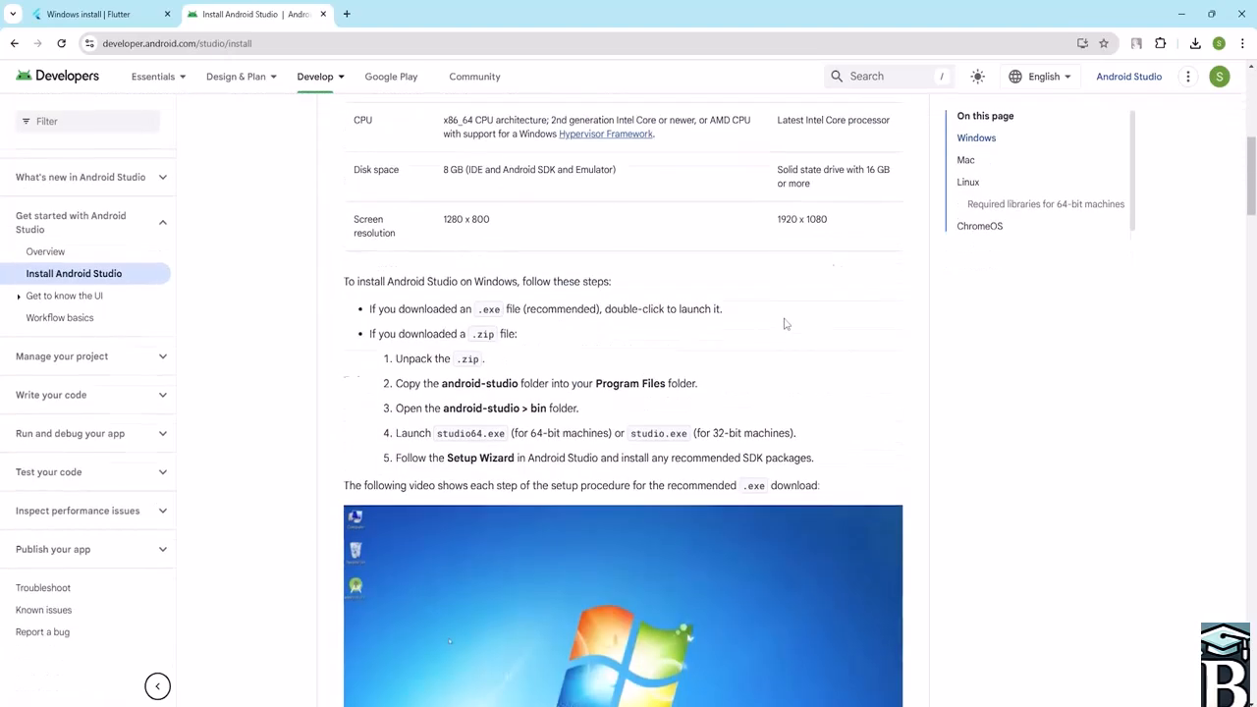
scroll(789, 309, up, 5)
click(789, 323)
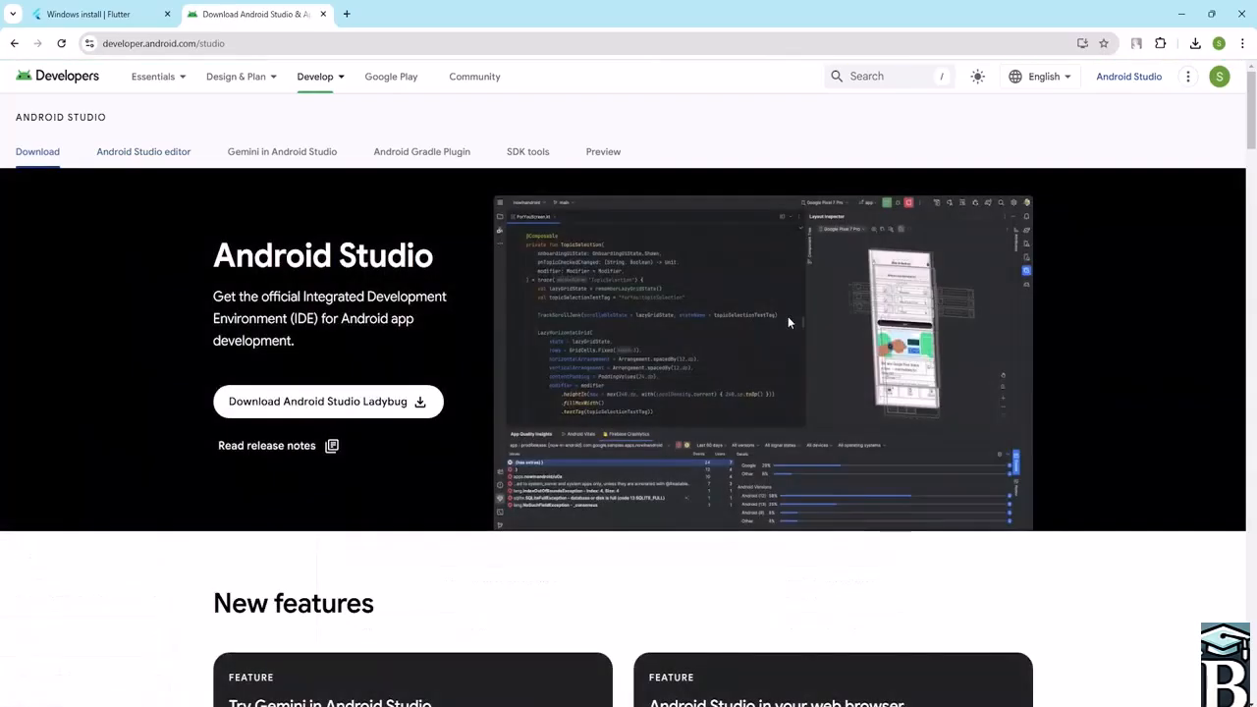
- Scroll through the Android Studio download page to review the Windows installer packages and command line tools
scroll(432, 309, down, 12)
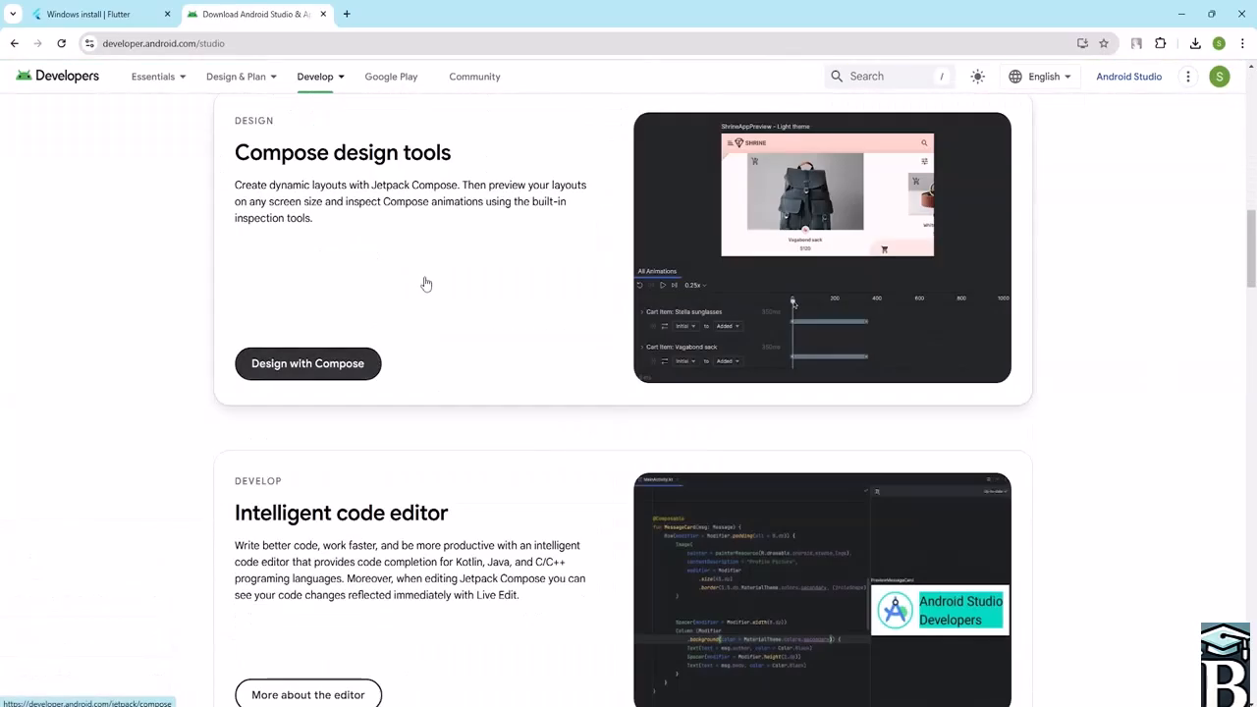
scroll(426, 283, down, 15)
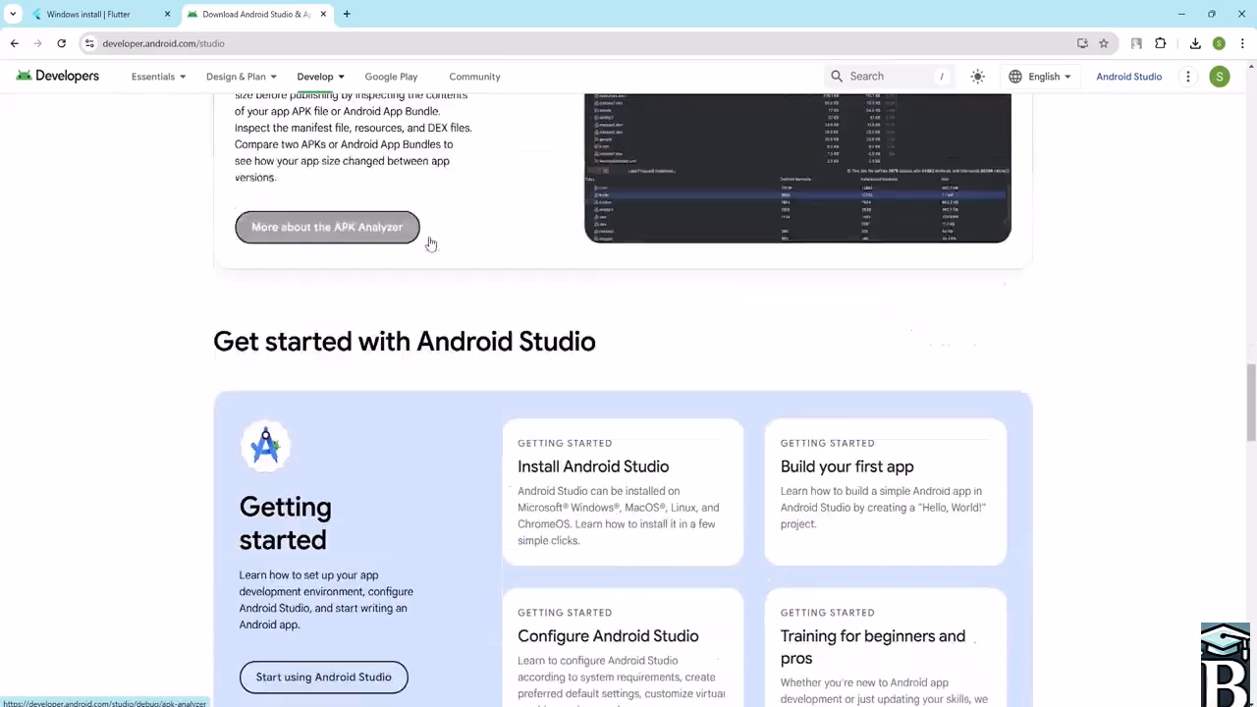
scroll(432, 240, down, 6)
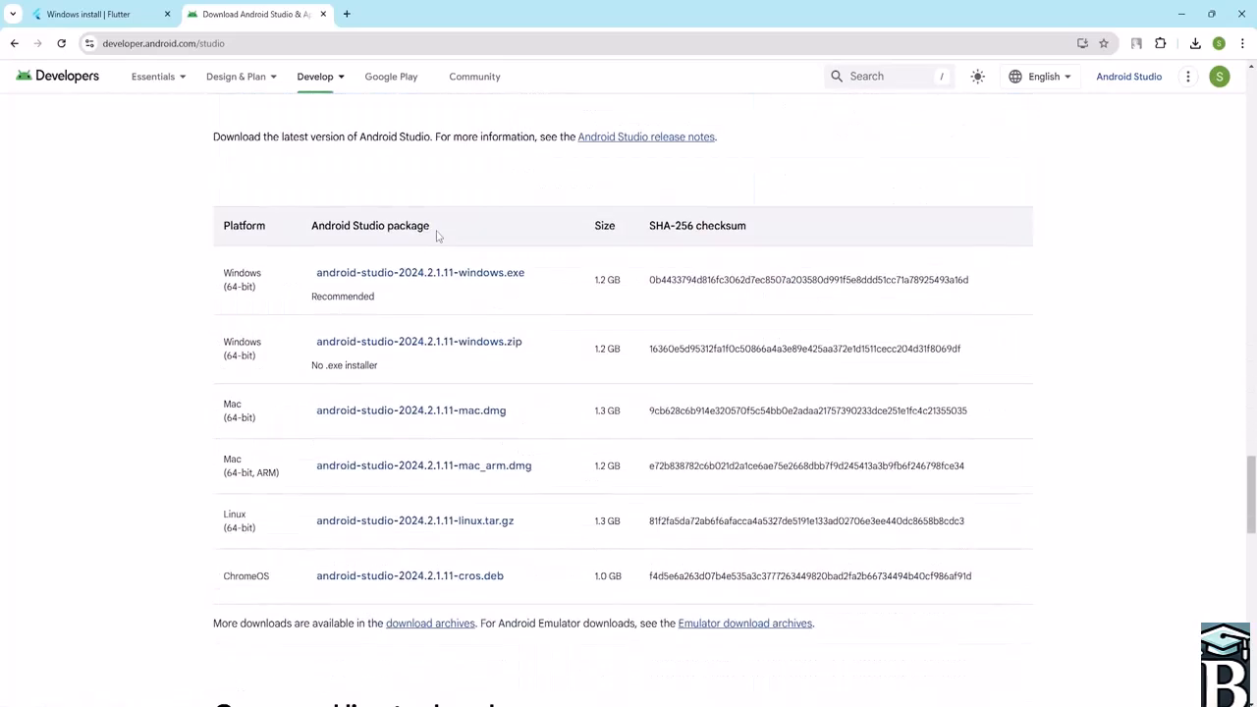
scroll(457, 362, down, 4)
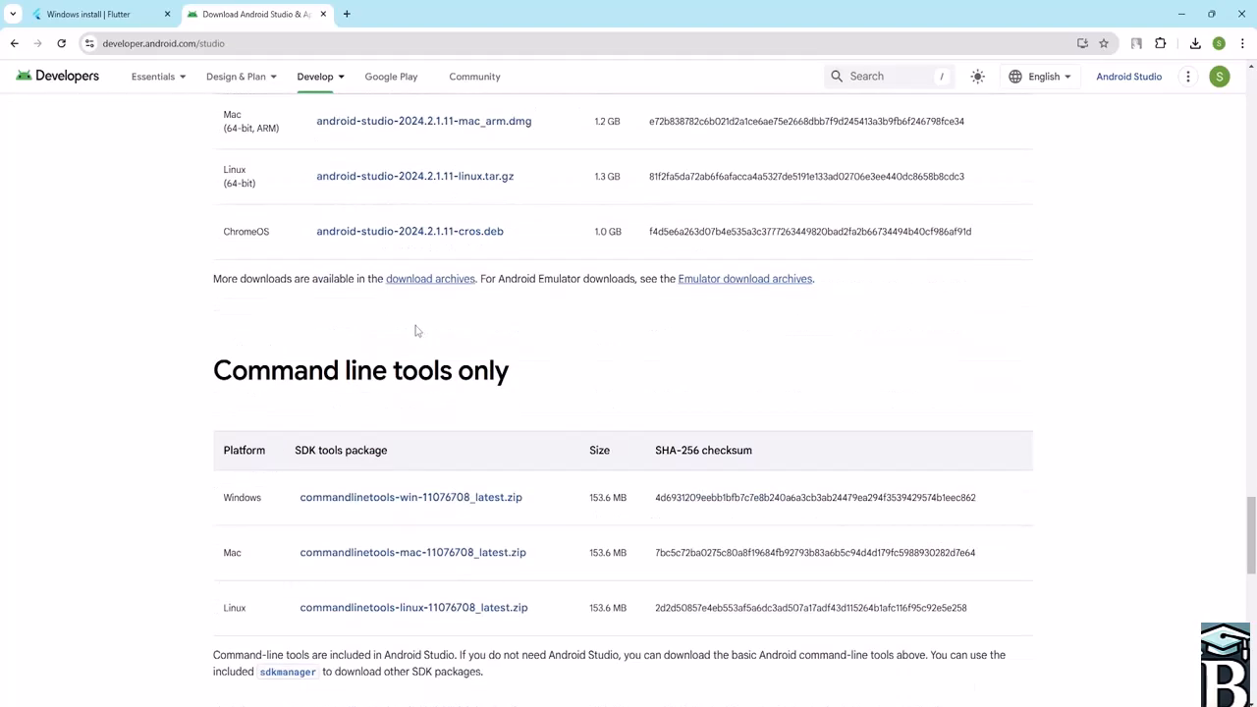
scroll(456, 330, up, 3)
scroll(458, 328, up, 2)
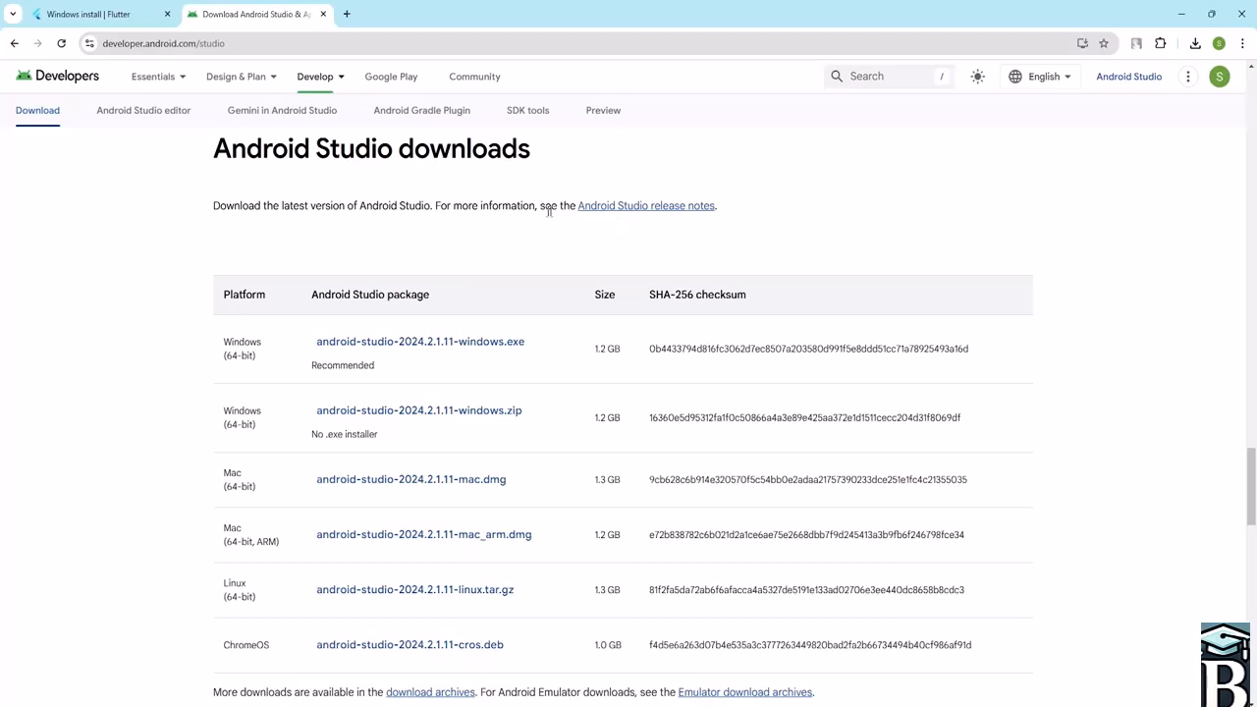
scroll(609, 290, down, 2)
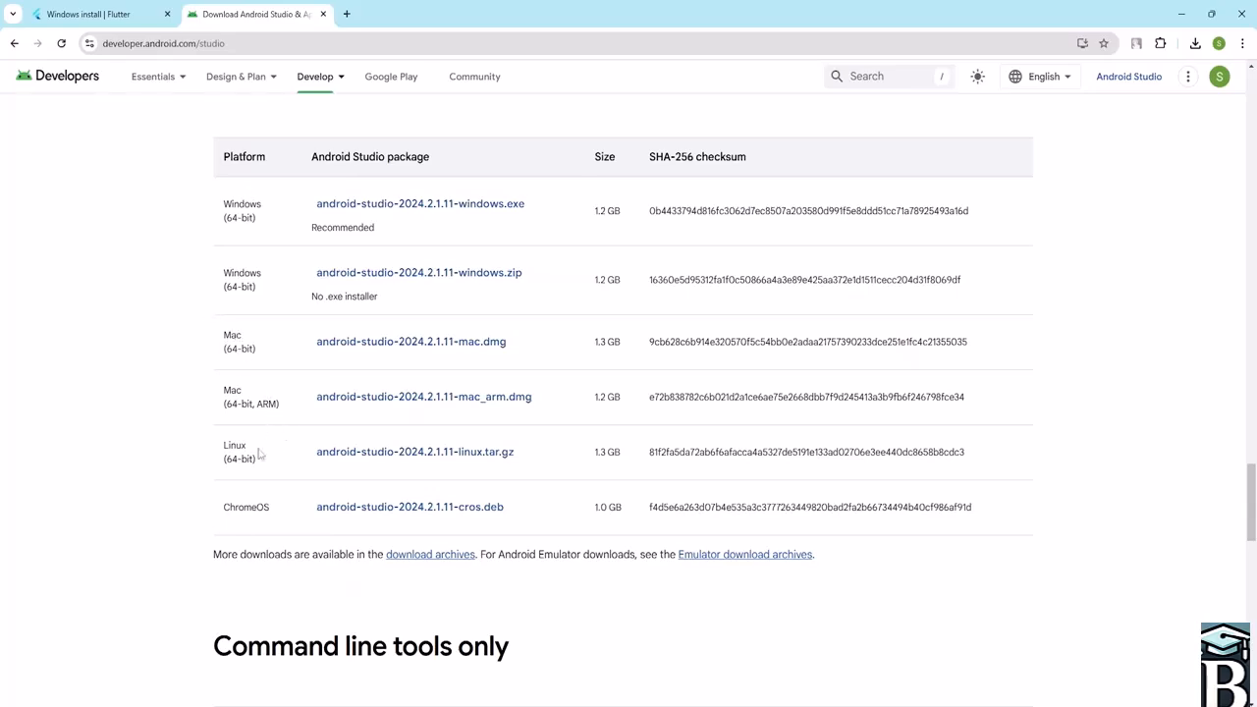
scroll(261, 516, down, 3)
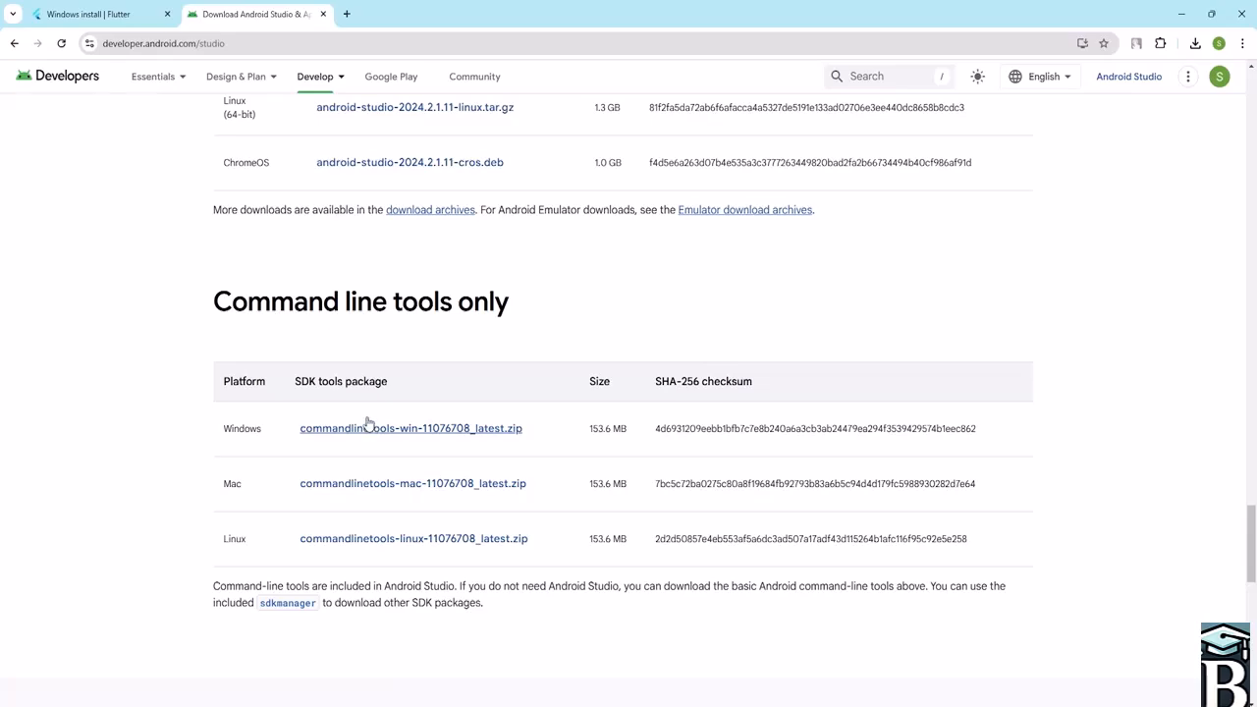
scroll(547, 350, down, 10)
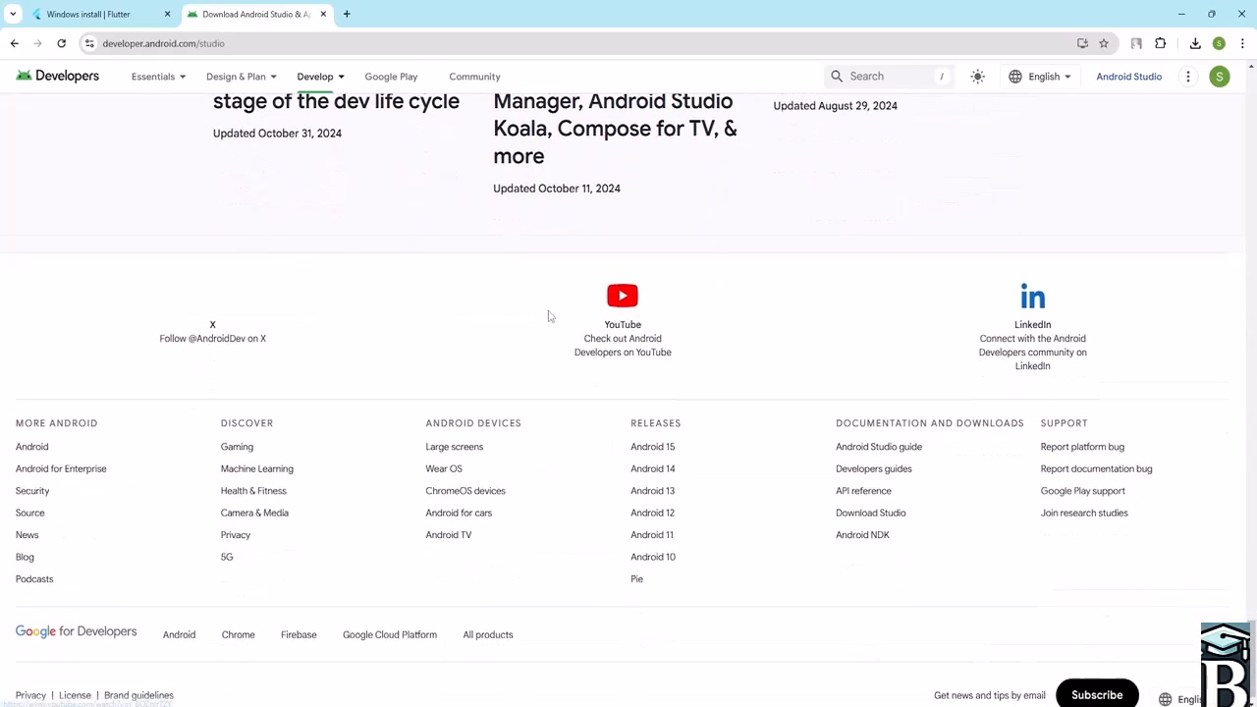
mouse_move(335, 83)
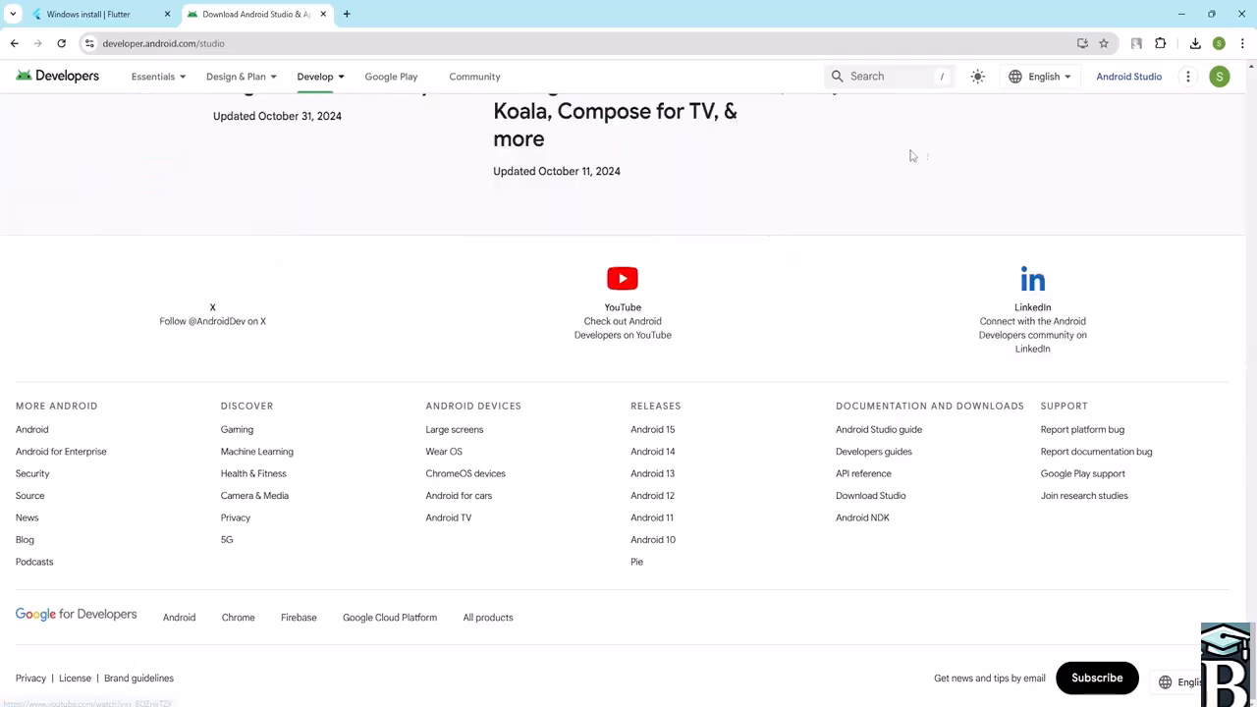
scroll(693, 285, up, 5)
scroll(693, 281, up, 9)
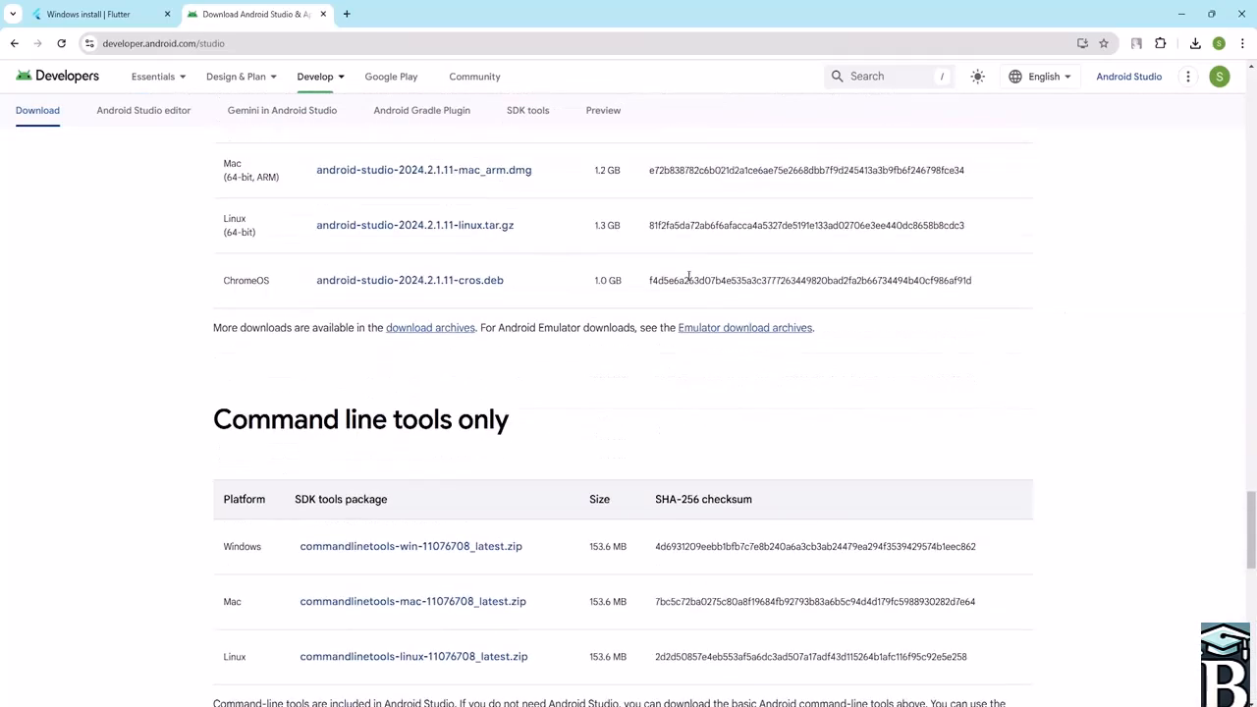
scroll(689, 283, up, 1)
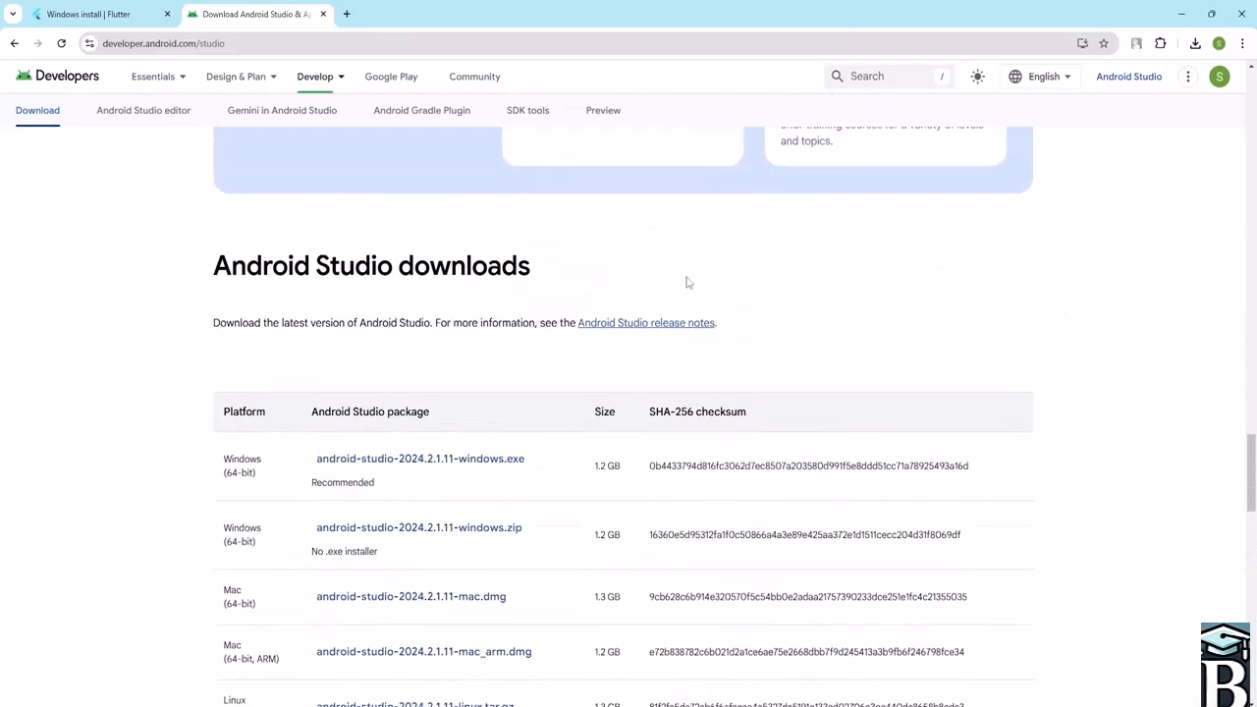
click(451, 467)
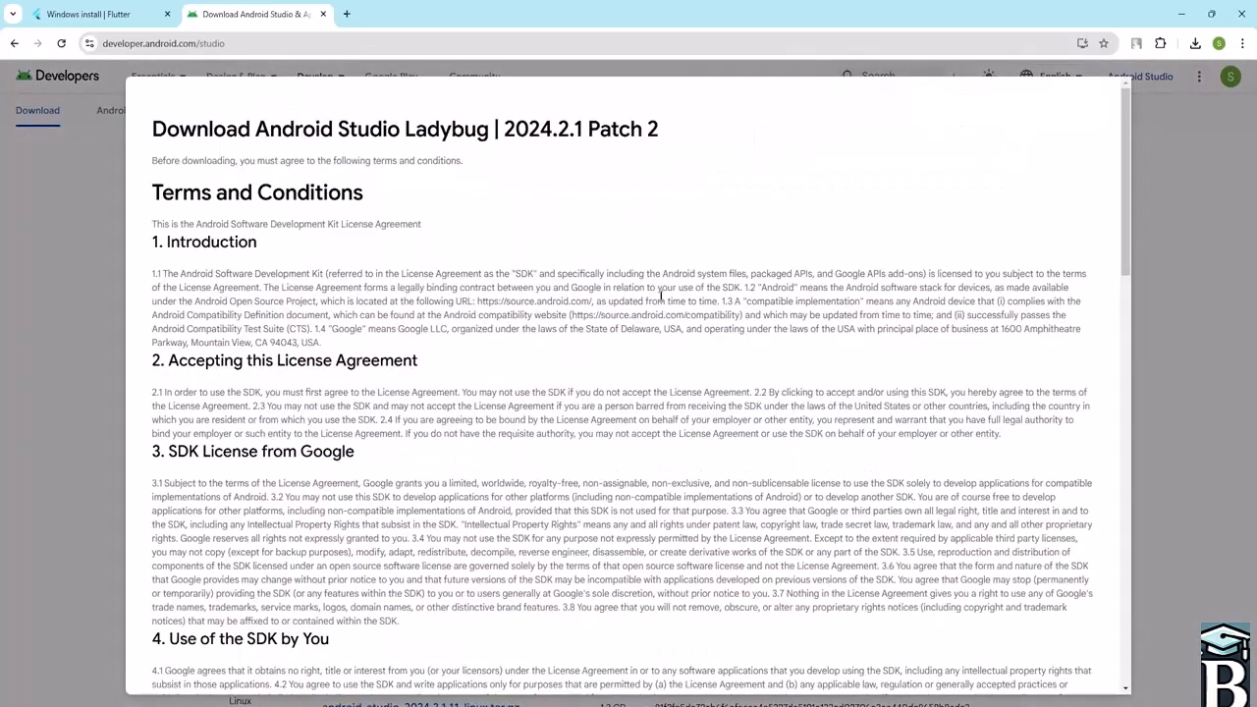
scroll(440, 267, down, 10)
scroll(417, 218, down, 7)
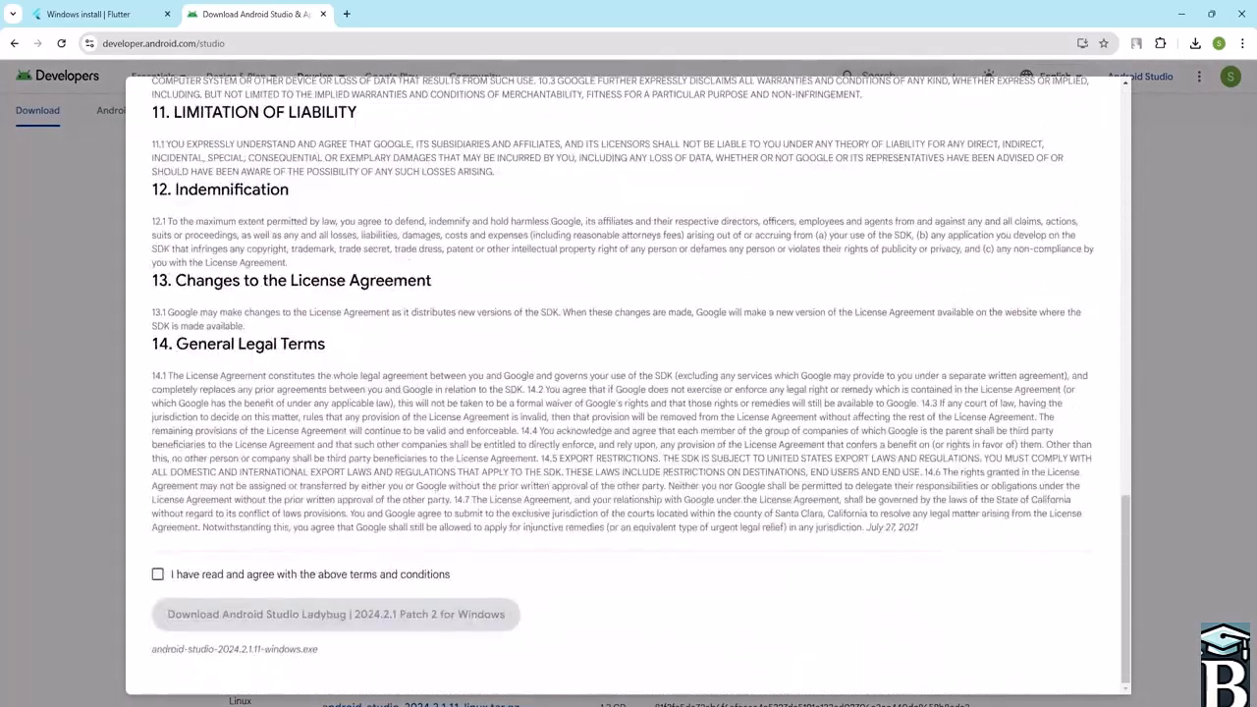
scroll(588, 350, up, 17)
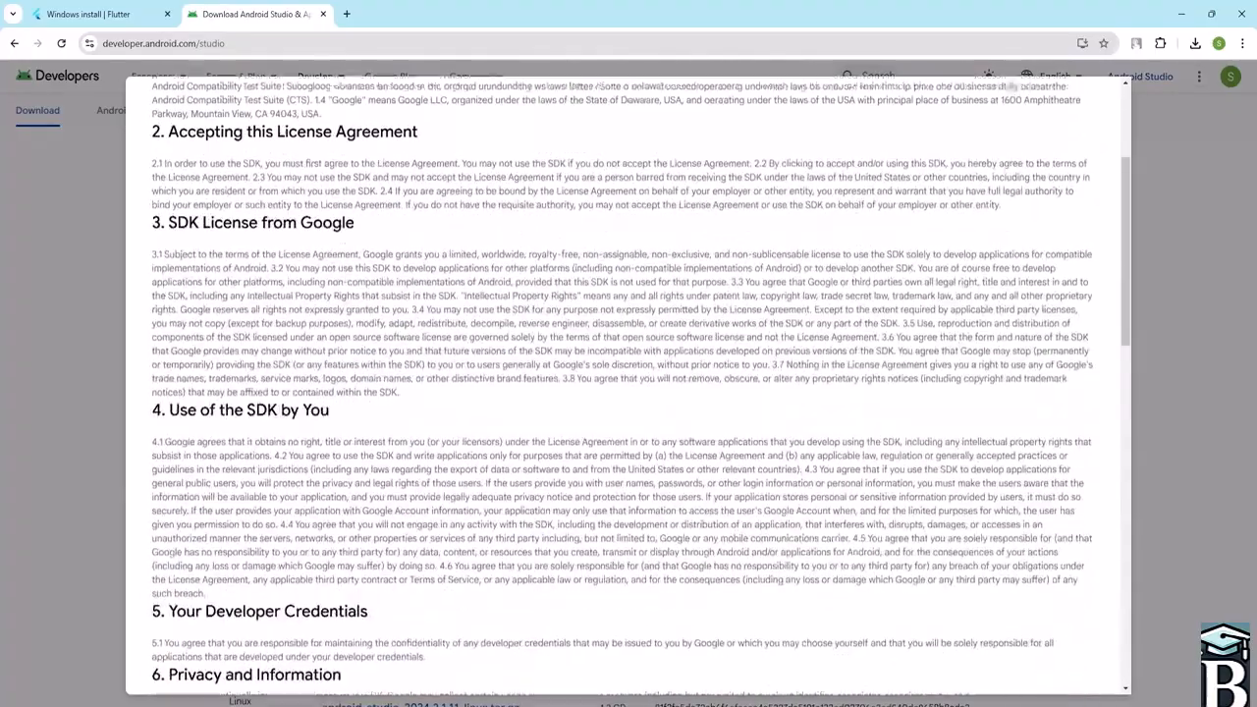
scroll(397, 274, down, 17)
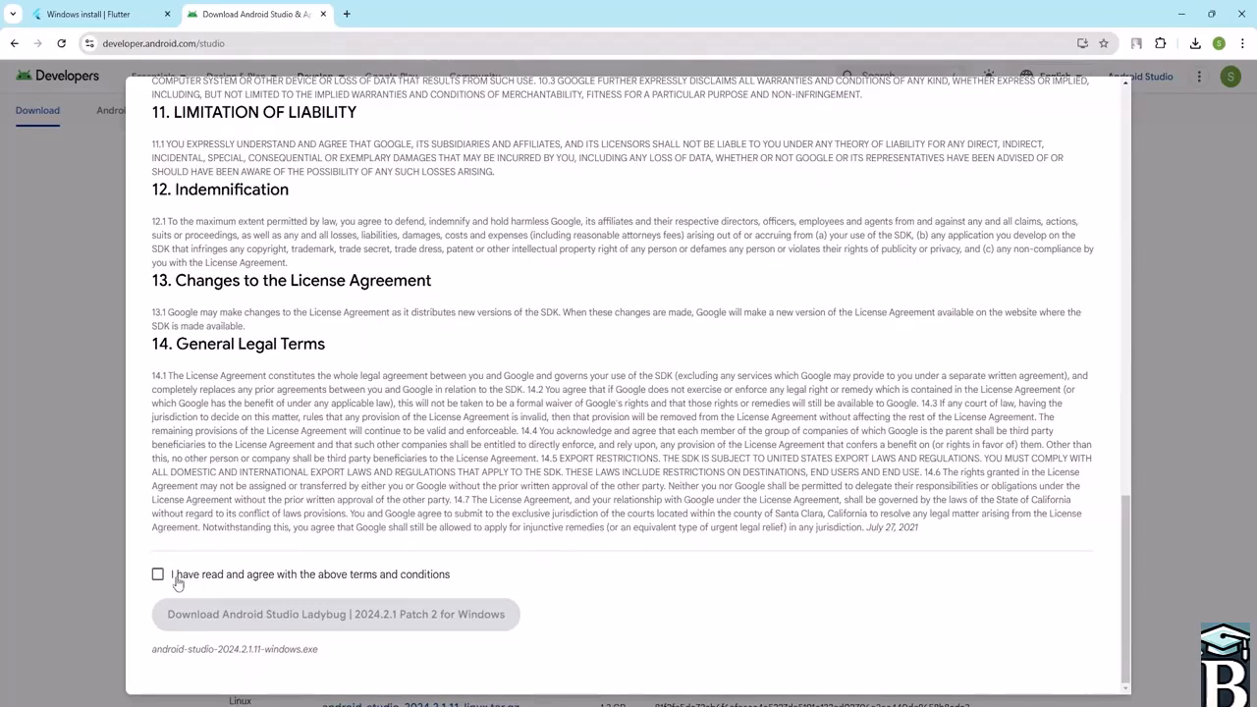
click(158, 575)
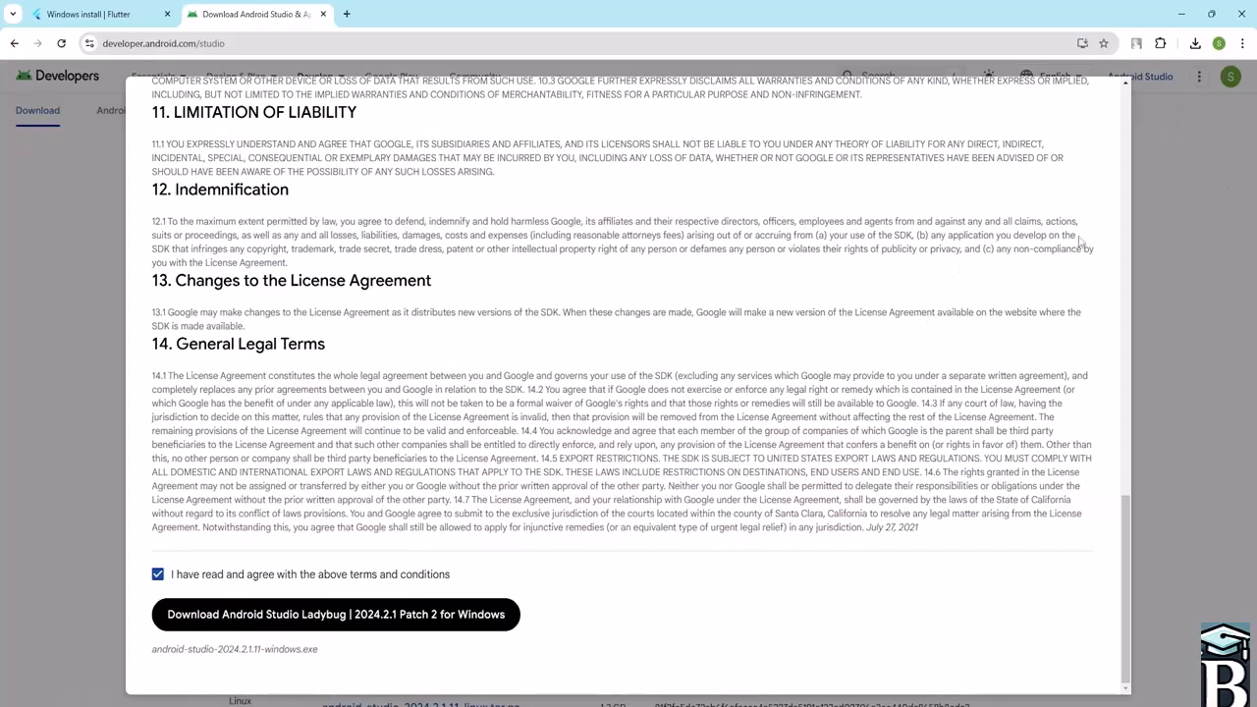
scroll(1080, 241, up, 20)
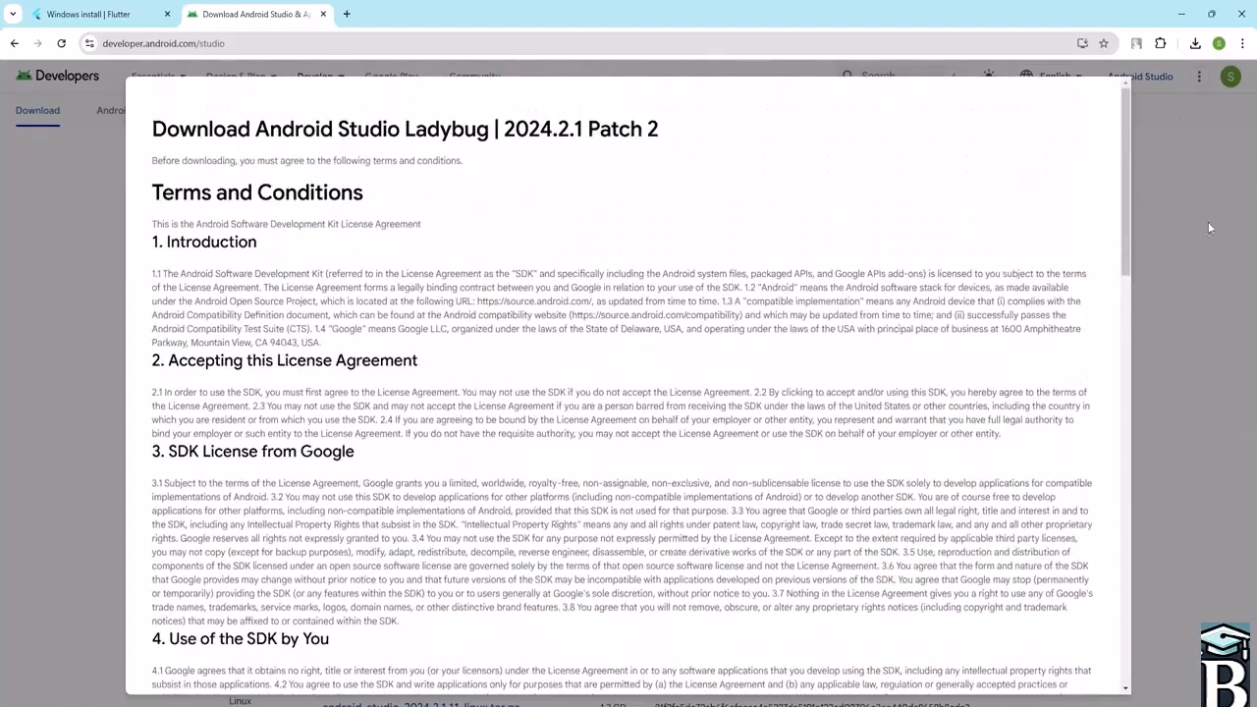
click(1210, 230)
- Check the browser's recent download history for the Android Studio installer
scroll(589, 324, up, 15)
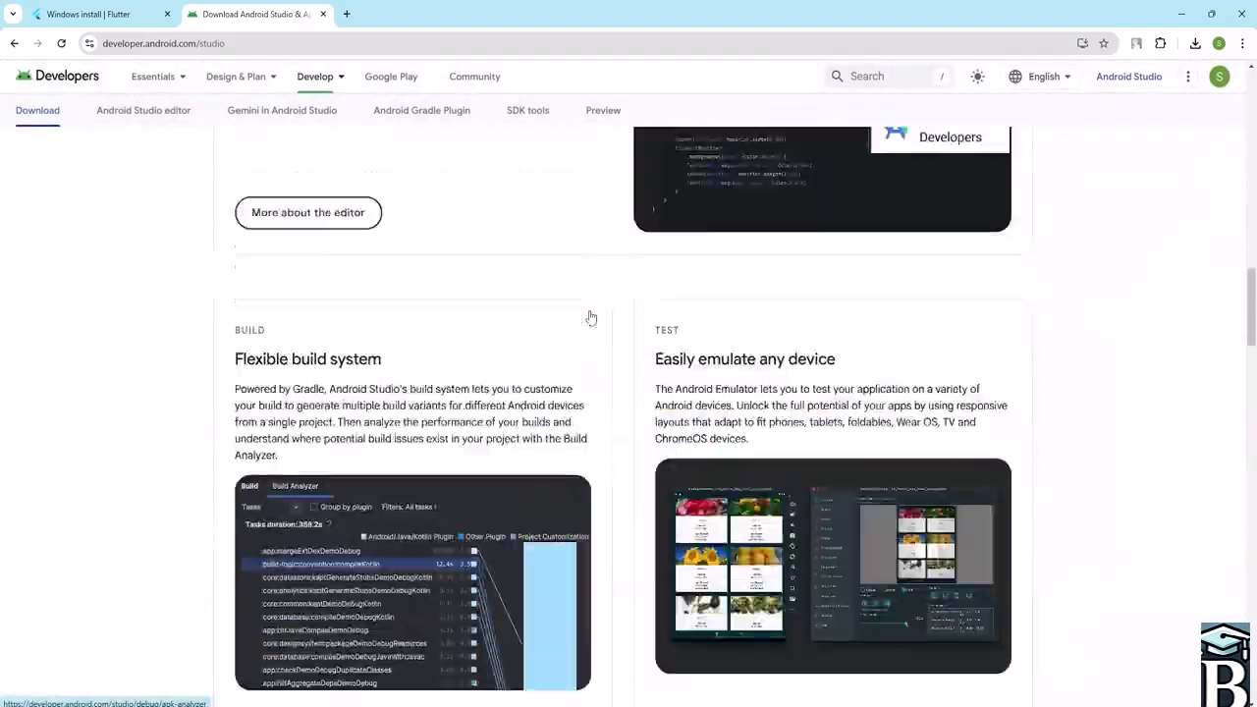
scroll(590, 318, up, 18)
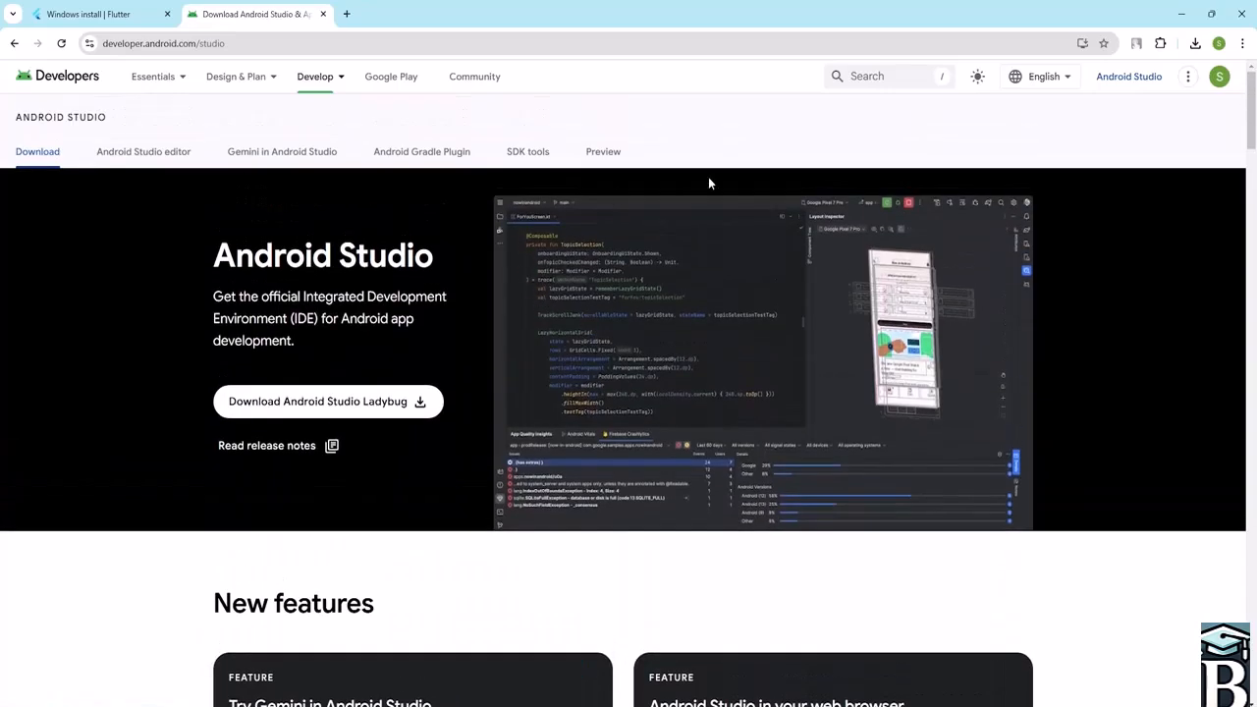
click(1195, 43)
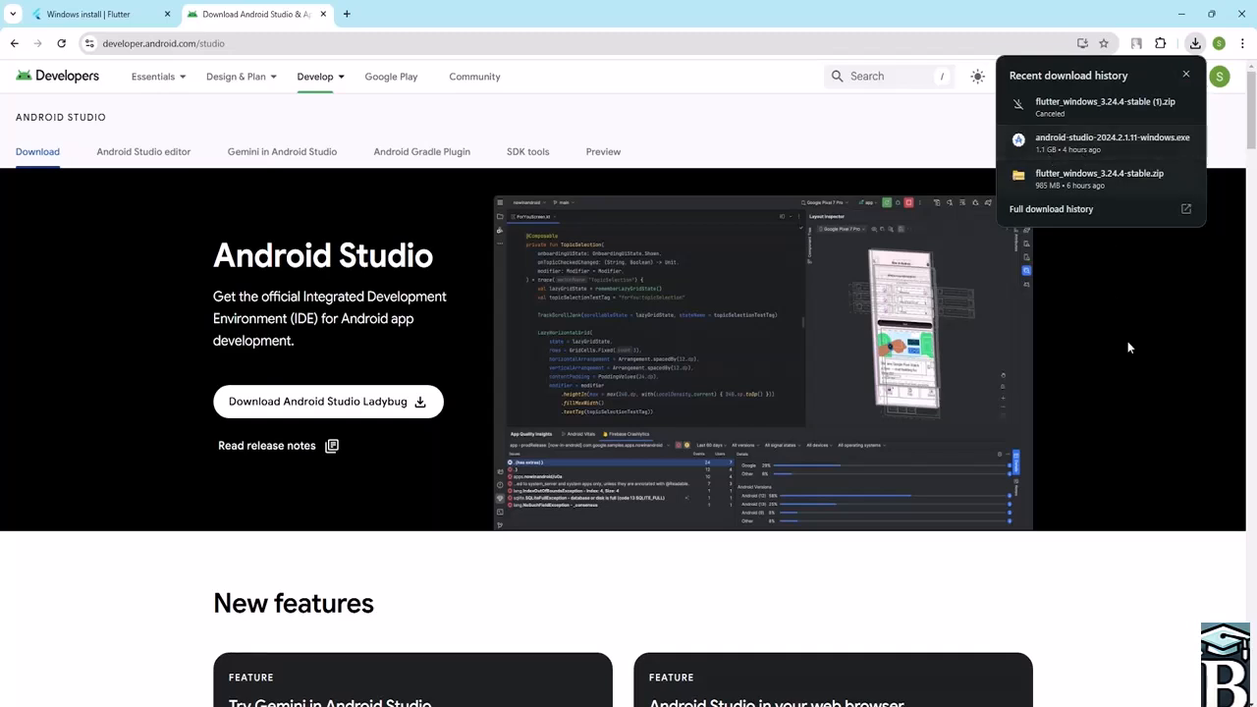
click(1159, 574)
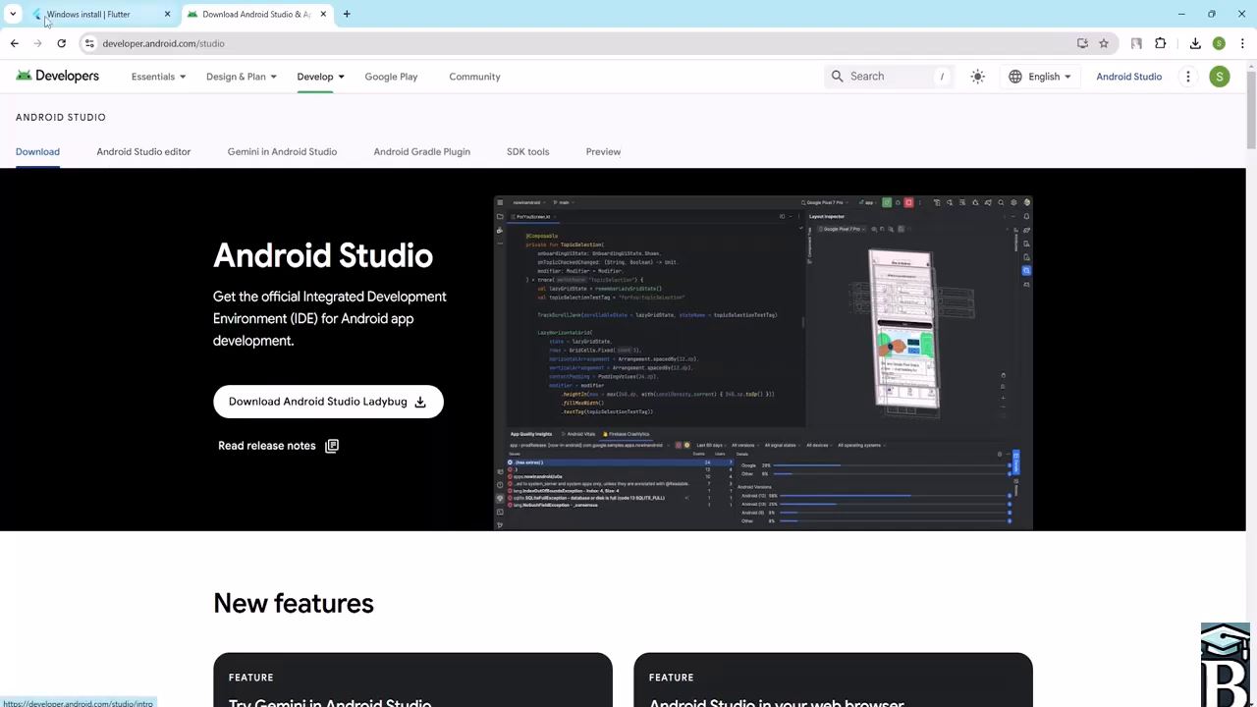
- Go back and close the Android Studio and Flutter browser tabs
click(14, 44)
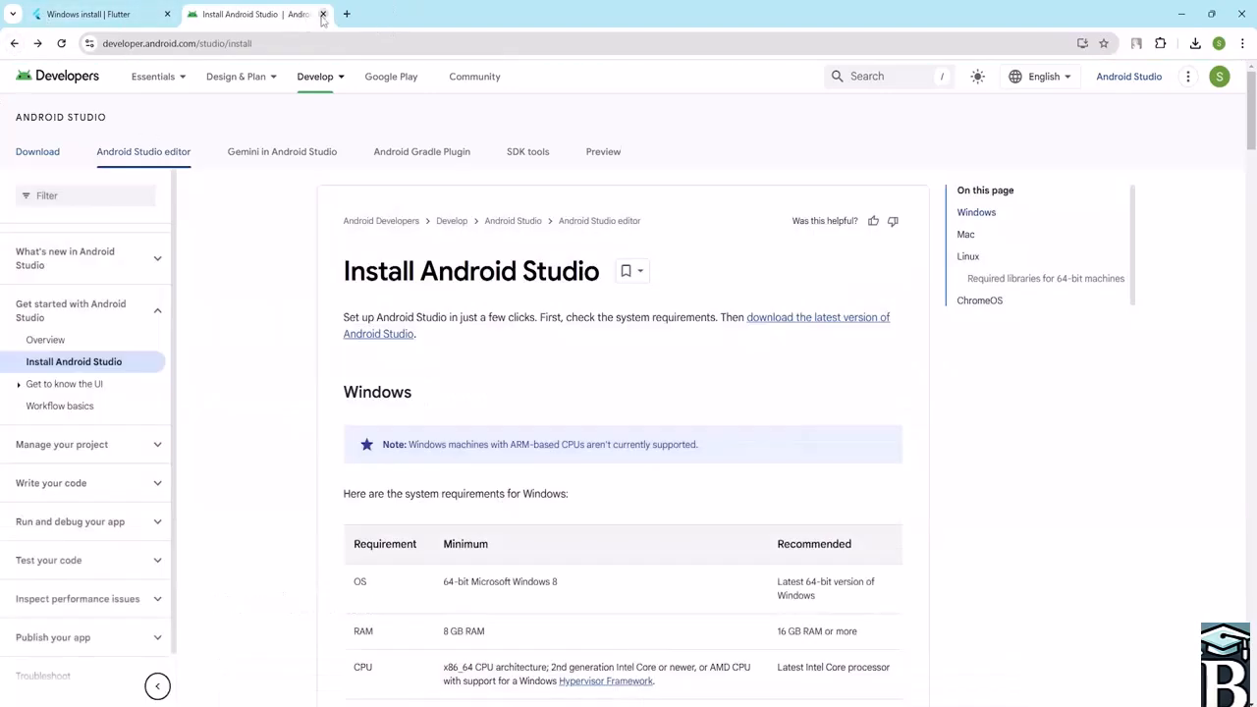
click(323, 14)
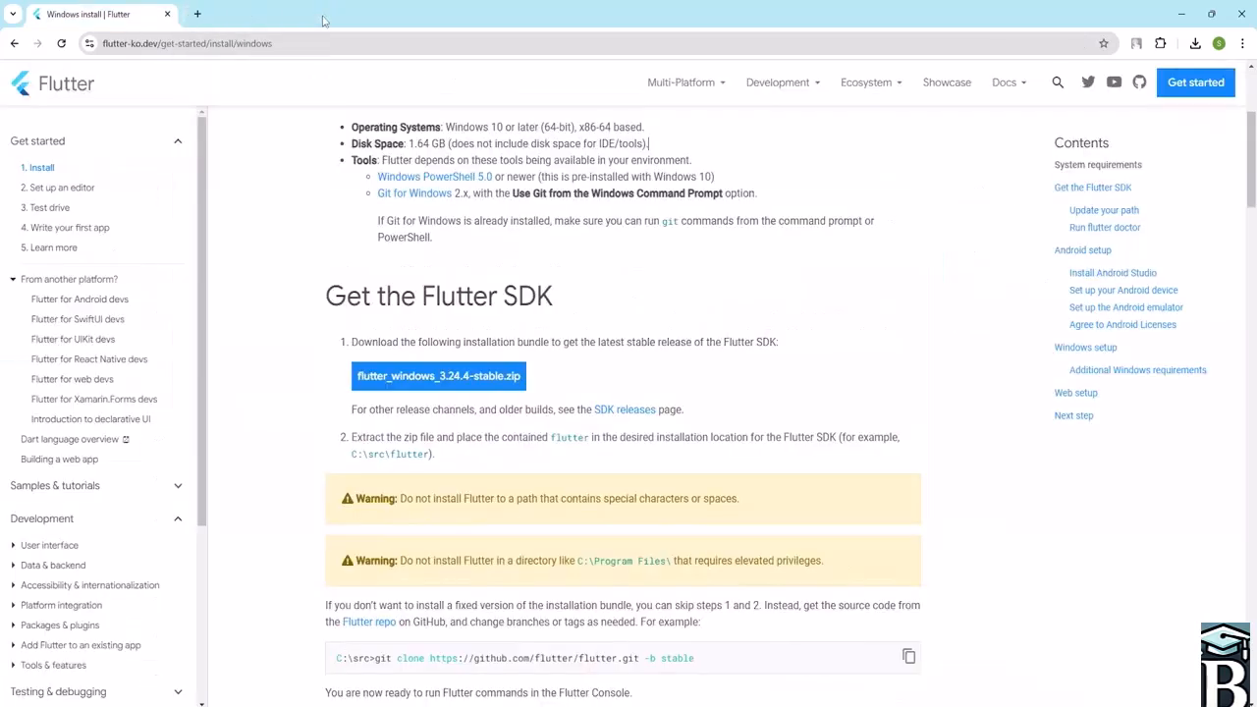
click(167, 13)
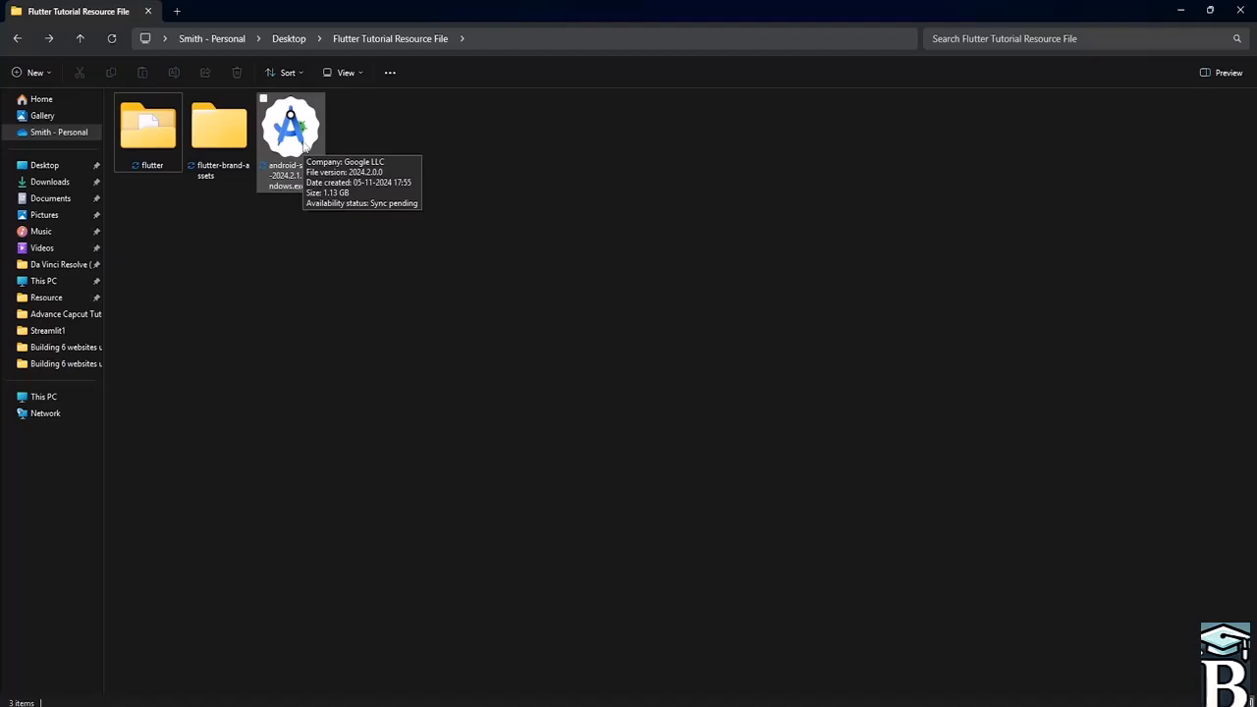
- Launch the android-studio-2024.2.1.11-windows.exe installer and continue past the welcome page keeping Android Studio and Android Virtual Device components
double_click(305, 144)
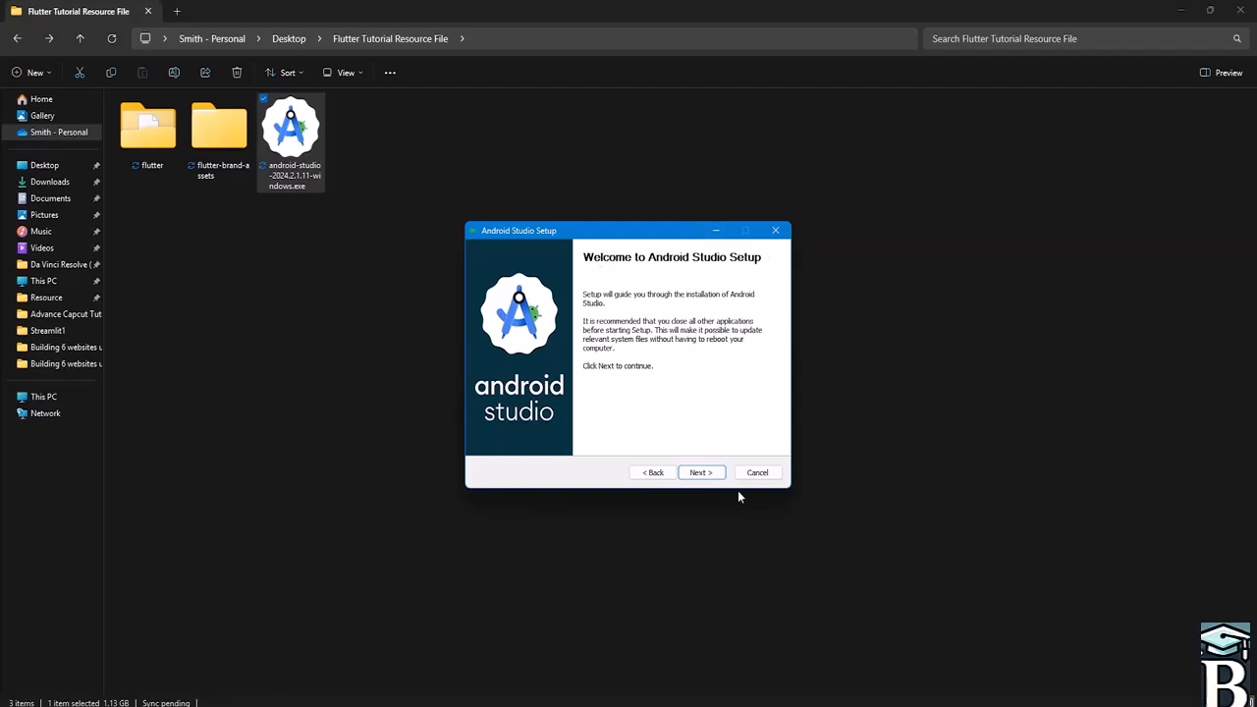
click(705, 474)
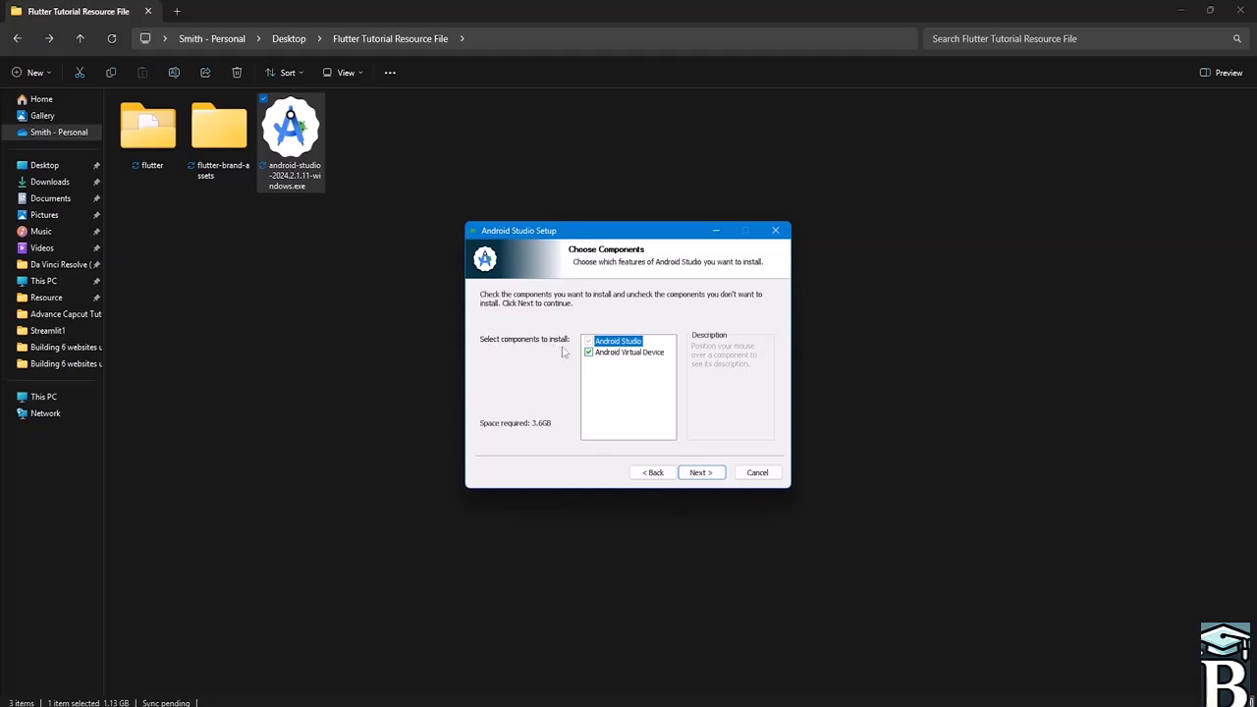
mouse_move(615, 345)
click(699, 473)
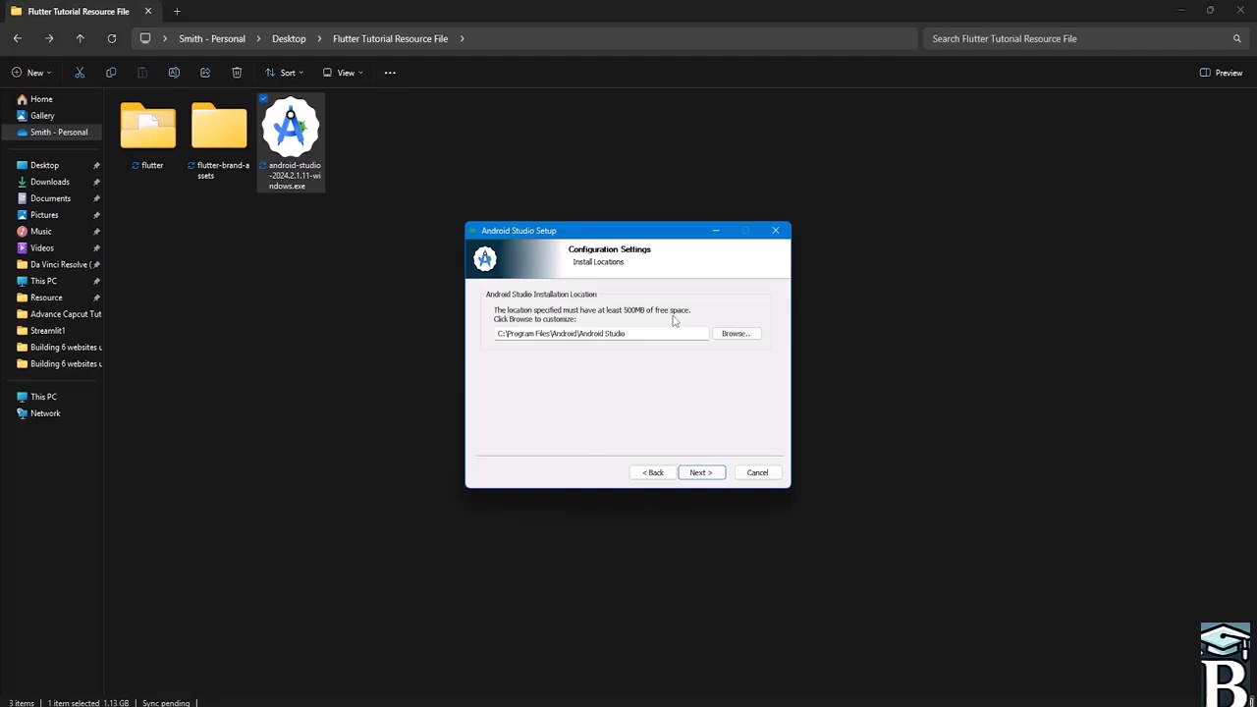
- Install into C:\Program Files\Android\Android Studio with the Android Studio Start Menu folder, review the install log and continue
click(711, 475)
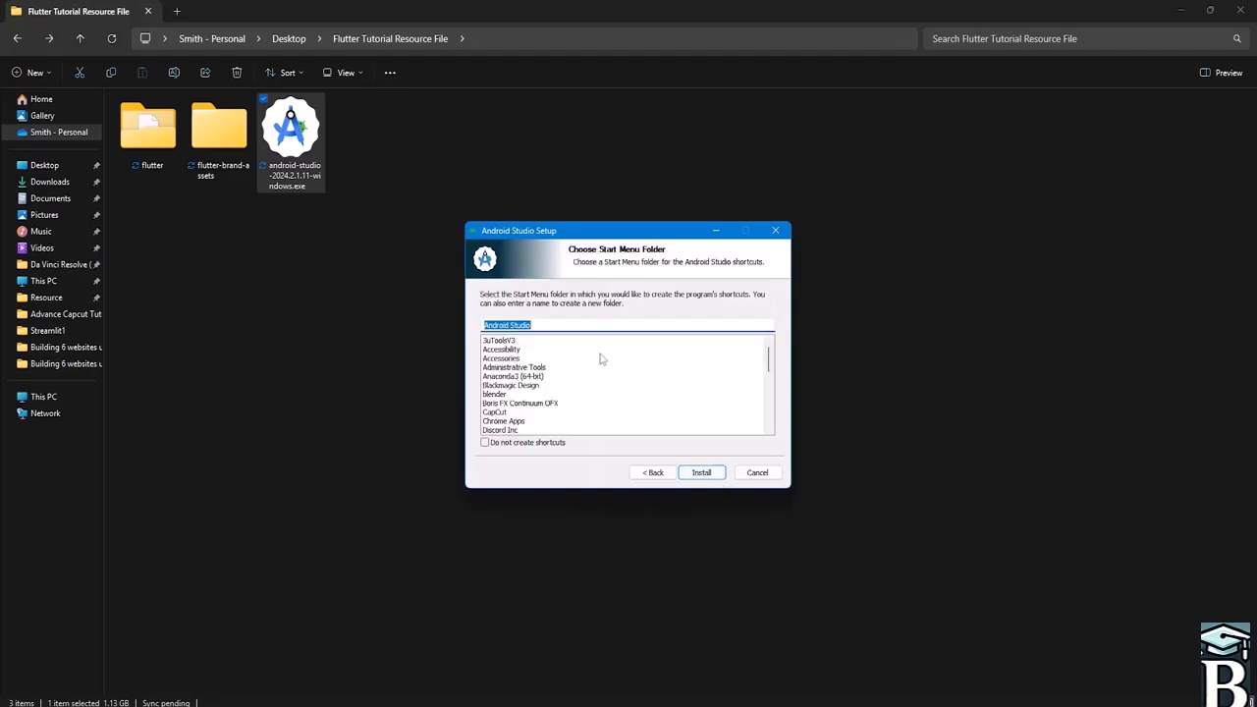
click(702, 475)
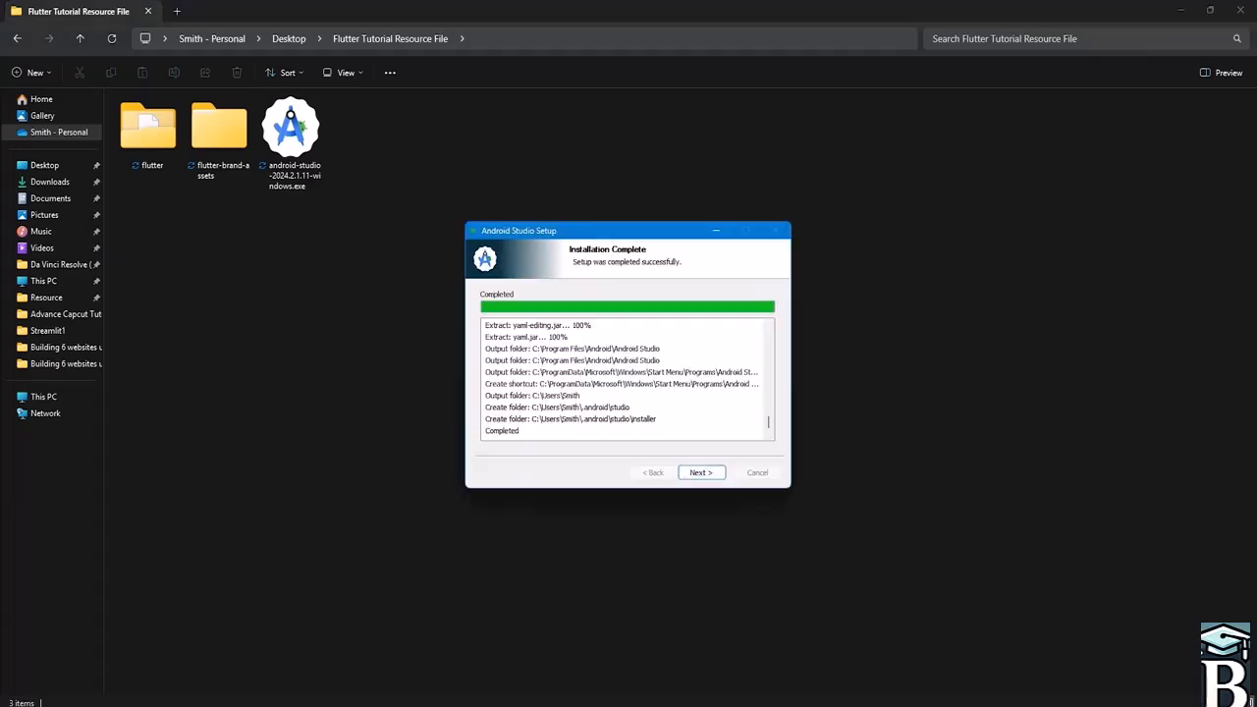
scroll(593, 332, up, 4)
scroll(594, 330, down, 4)
scroll(593, 330, up, 6)
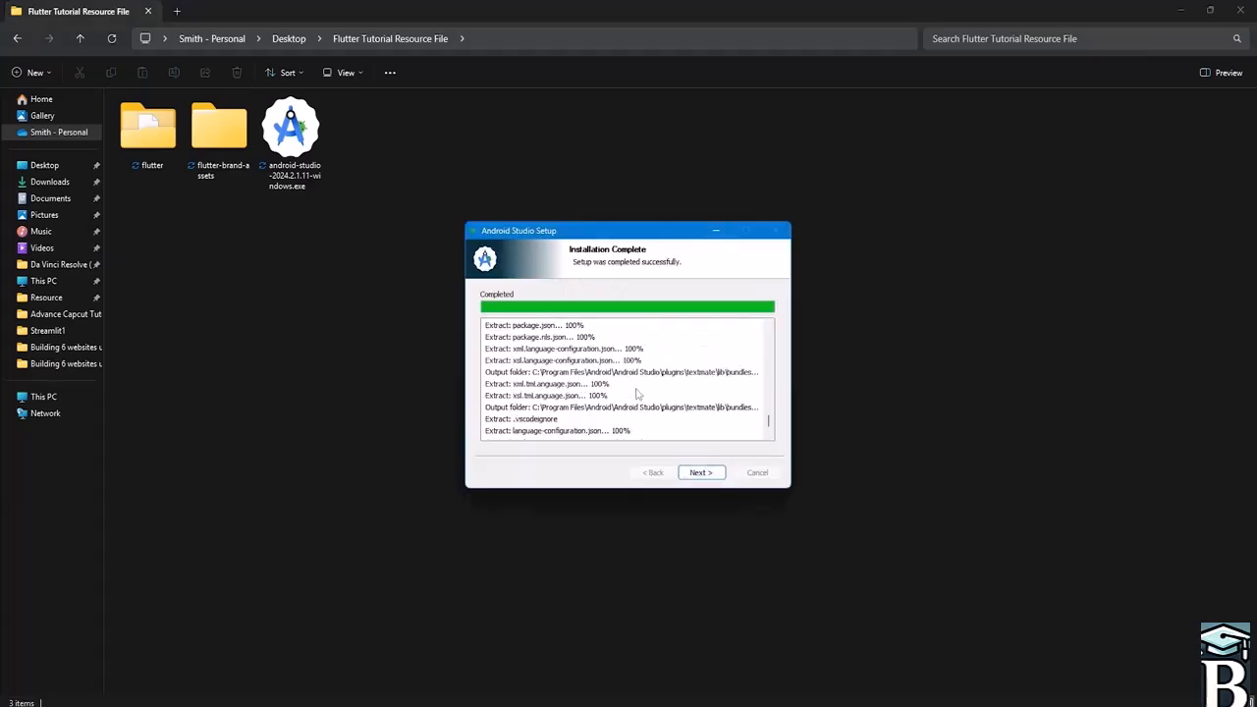
scroll(638, 374, down, 5)
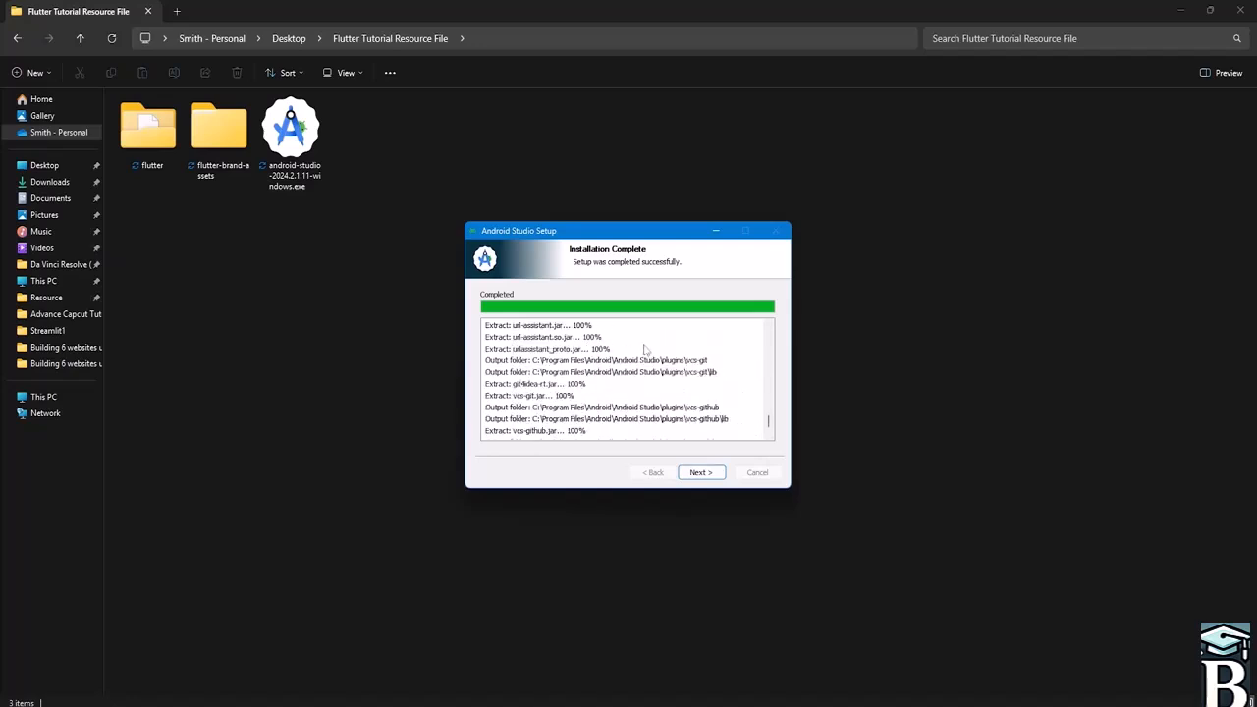
click(701, 474)
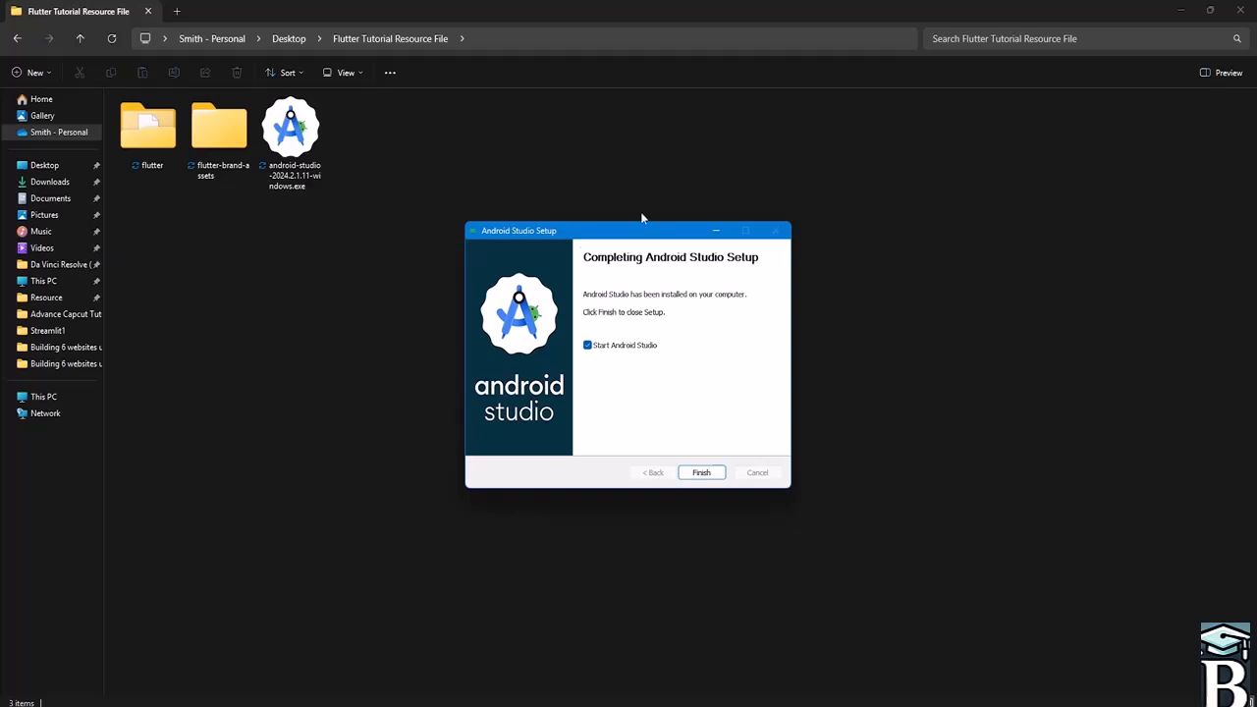
- Finish setup launching Android Studio, enable screen reader support, and decline sending usage statistics to Google
click(701, 472)
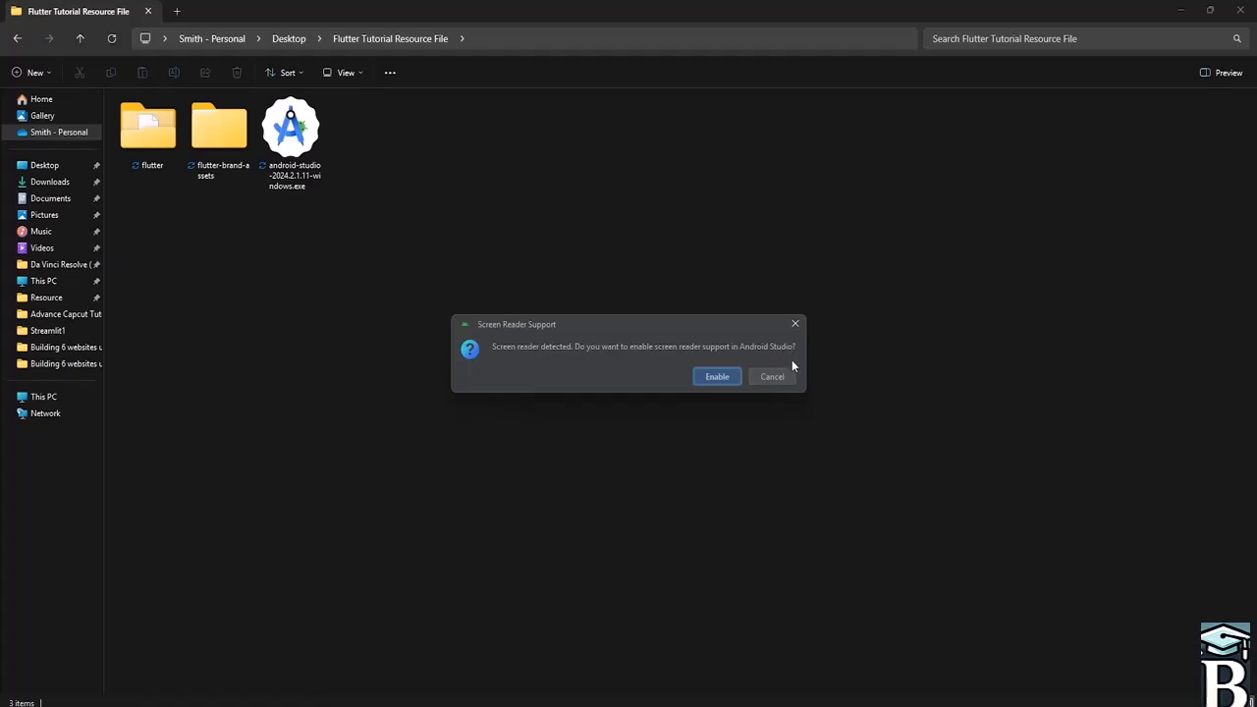
click(714, 377)
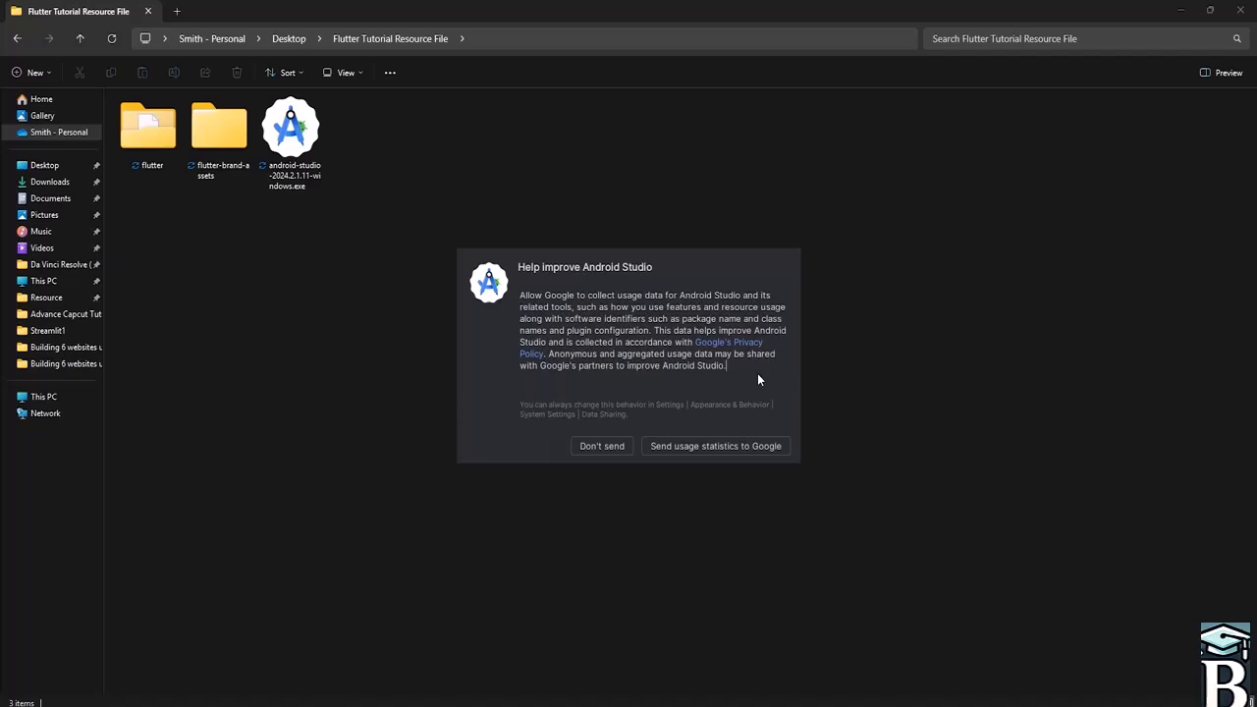
click(612, 446)
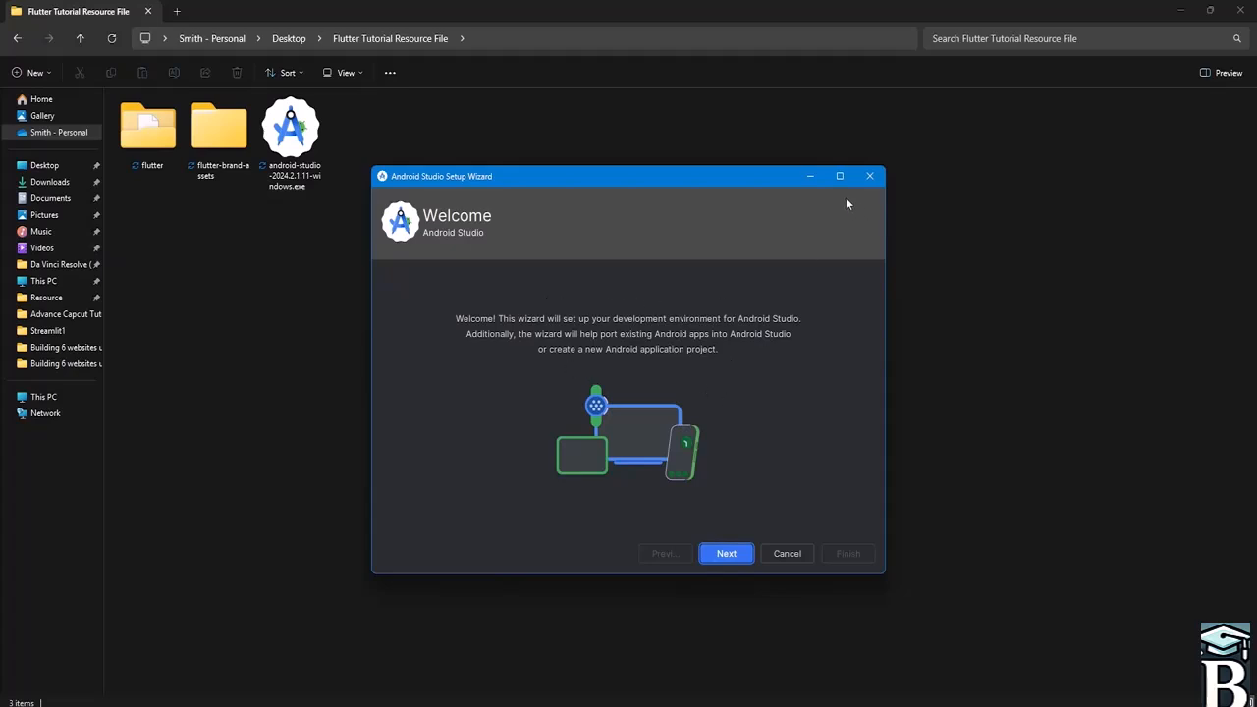
- Maximize the Android Studio Setup Wizard and continue with the Standard install type past the settings verification
click(1180, 10)
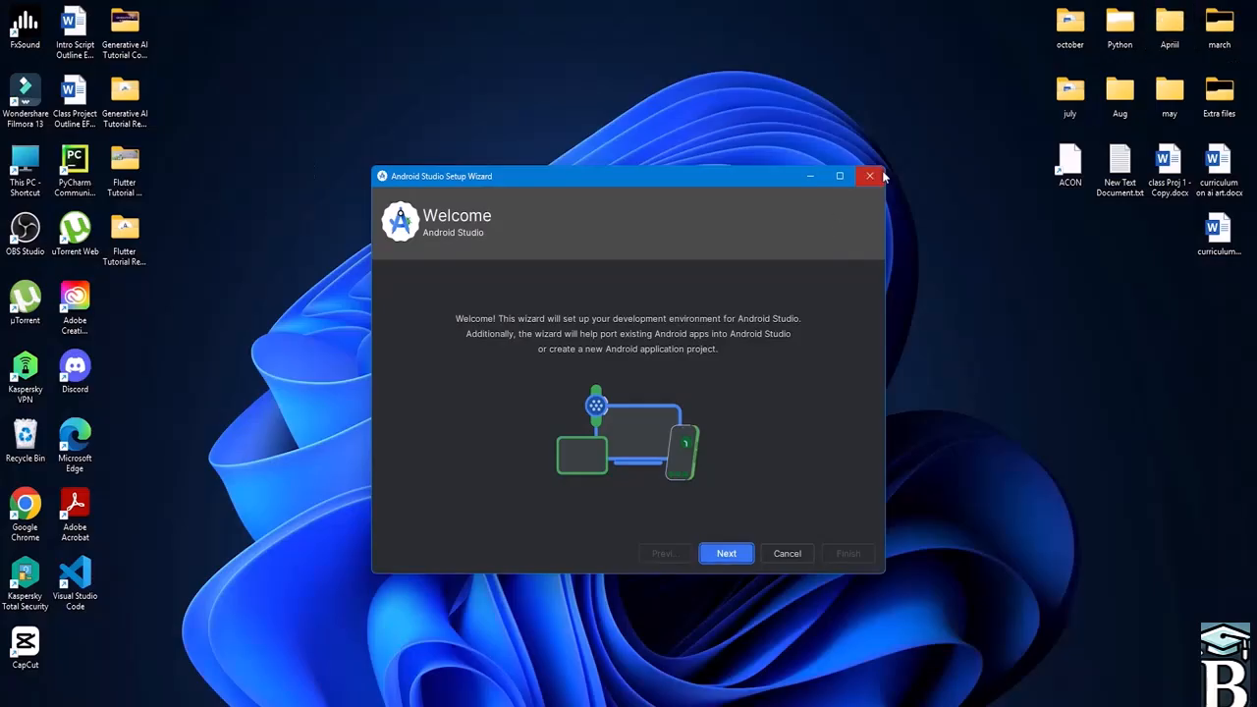
click(839, 175)
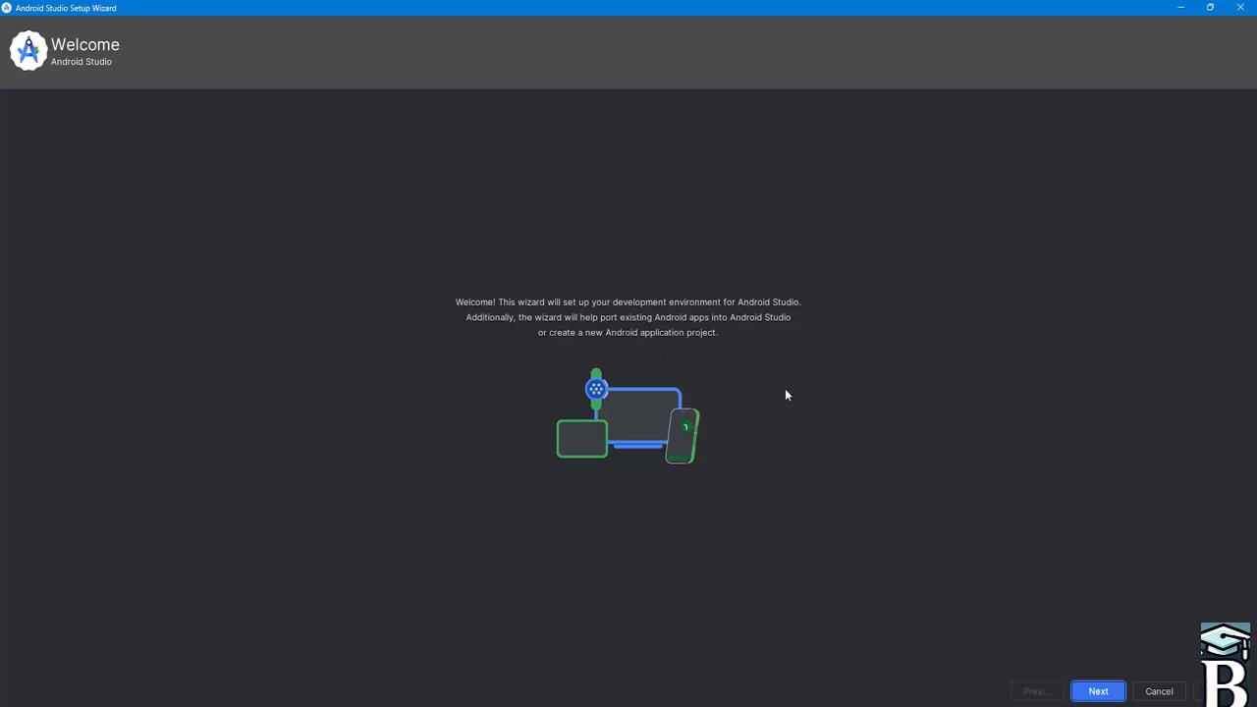
click(1106, 690)
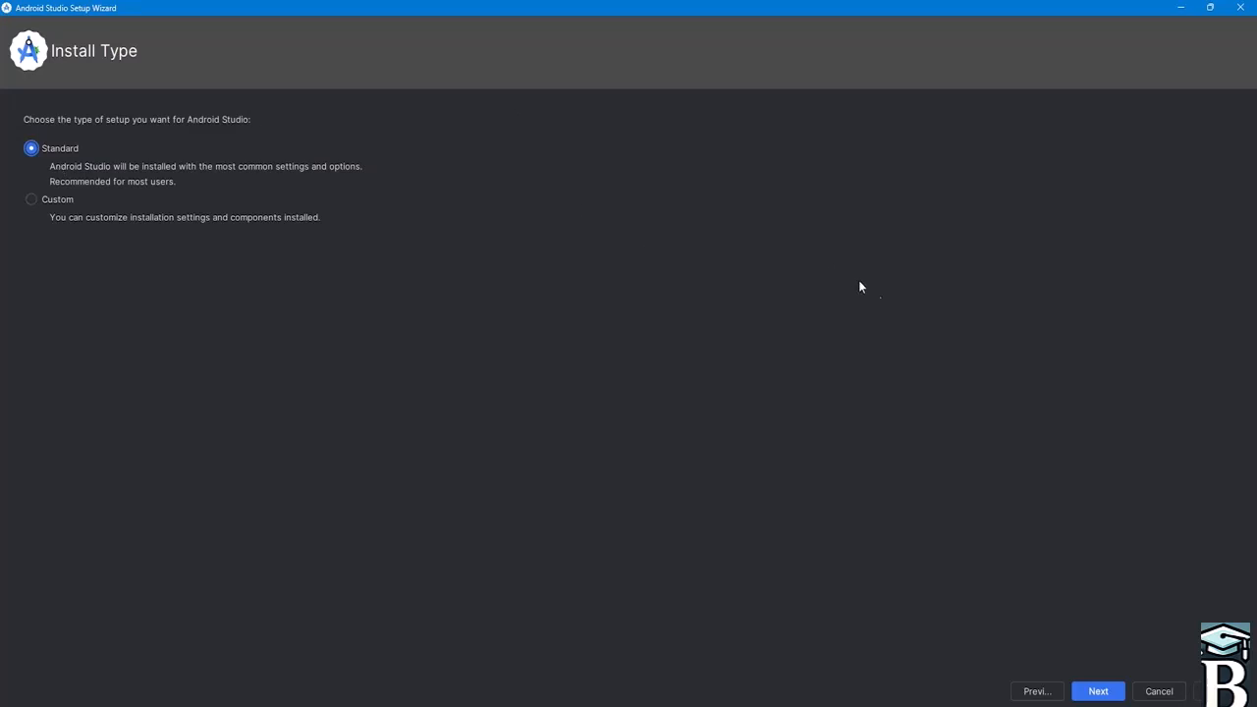
click(1110, 691)
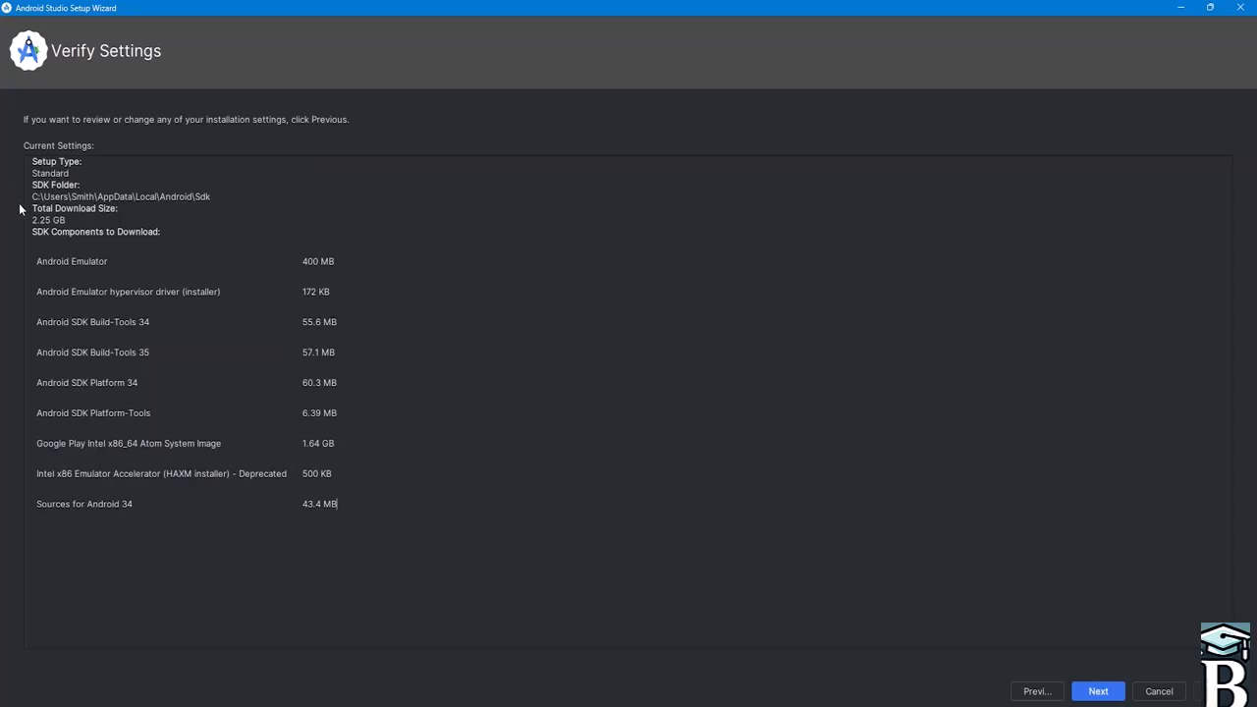
click(1098, 691)
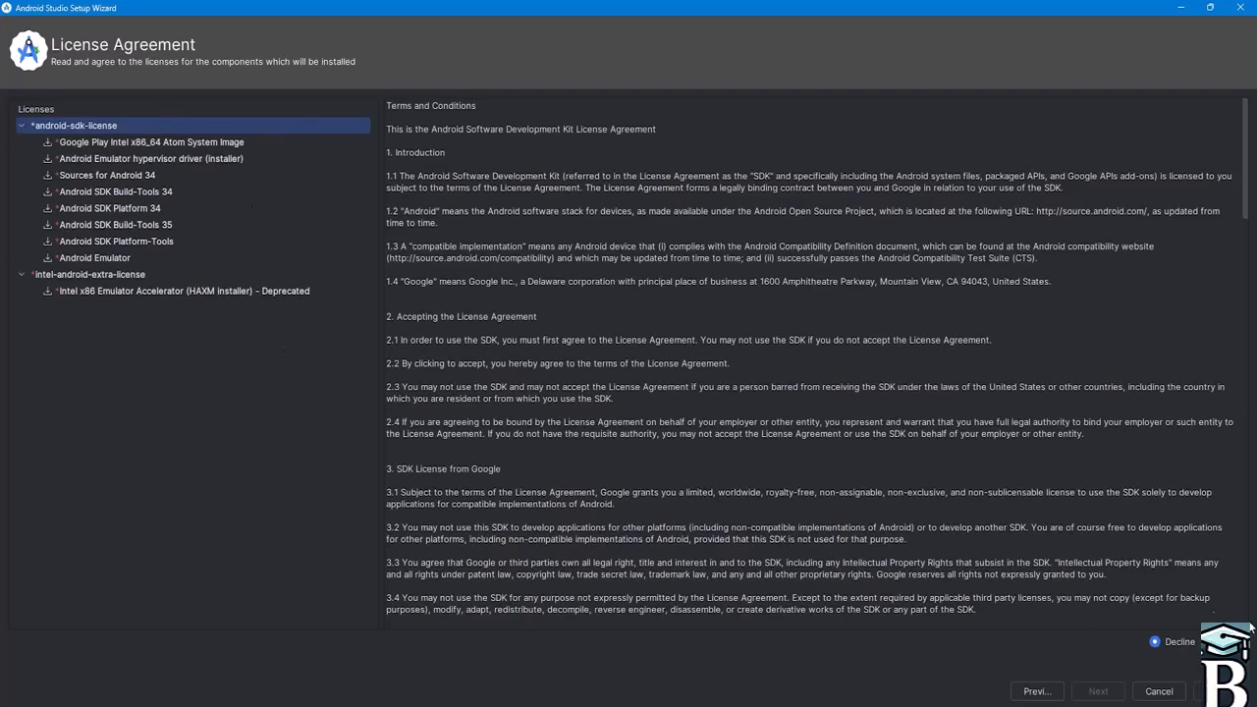
- Accept the android-sdk-license agreement for the SDK components
click(1207, 642)
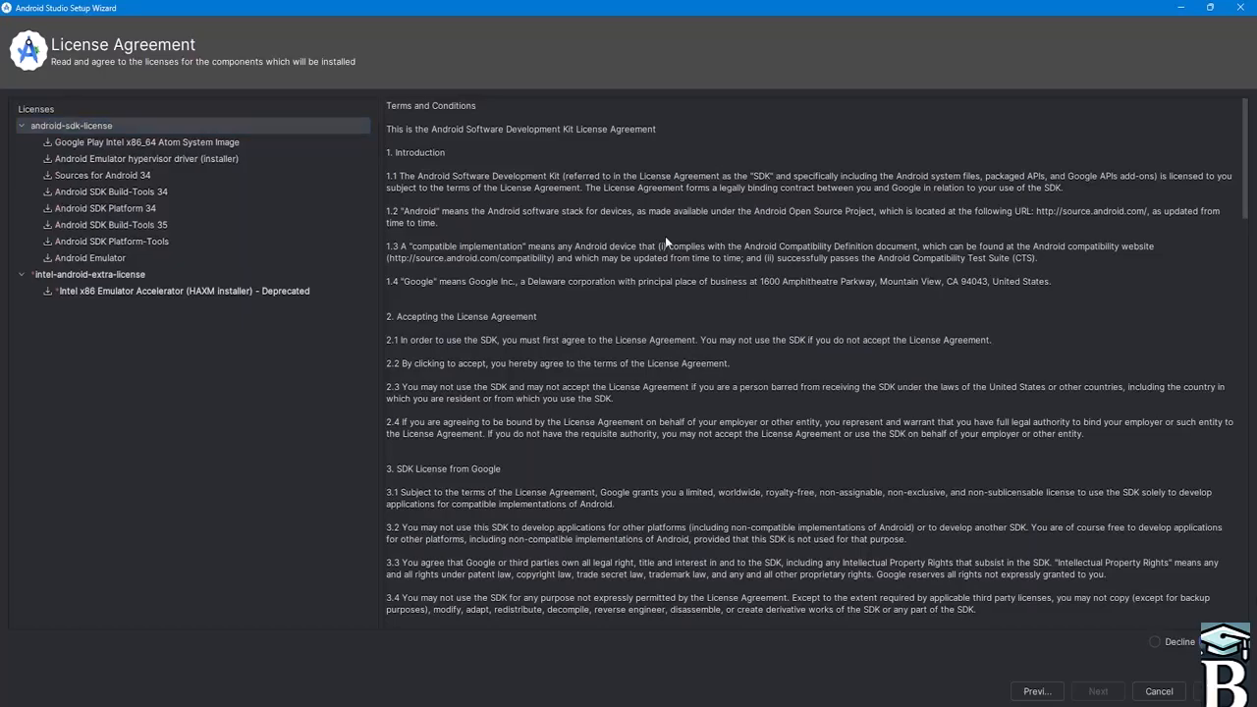
scroll(791, 247, down, 20)
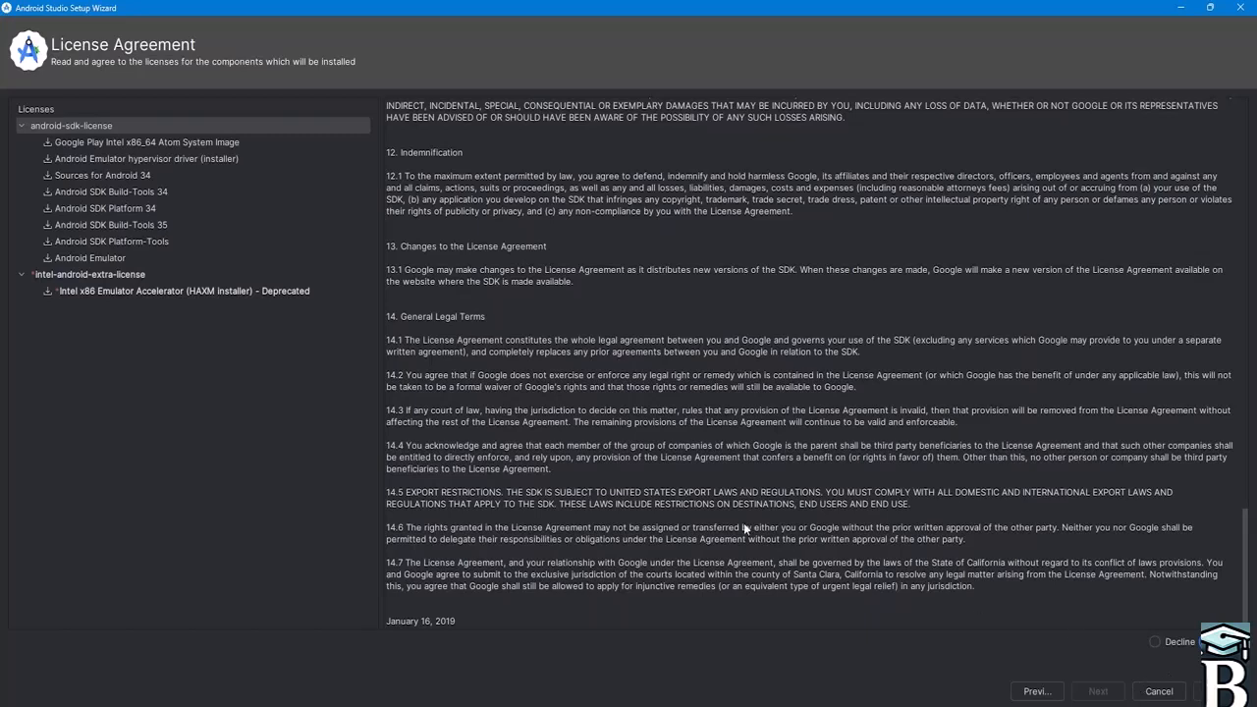
click(21, 275)
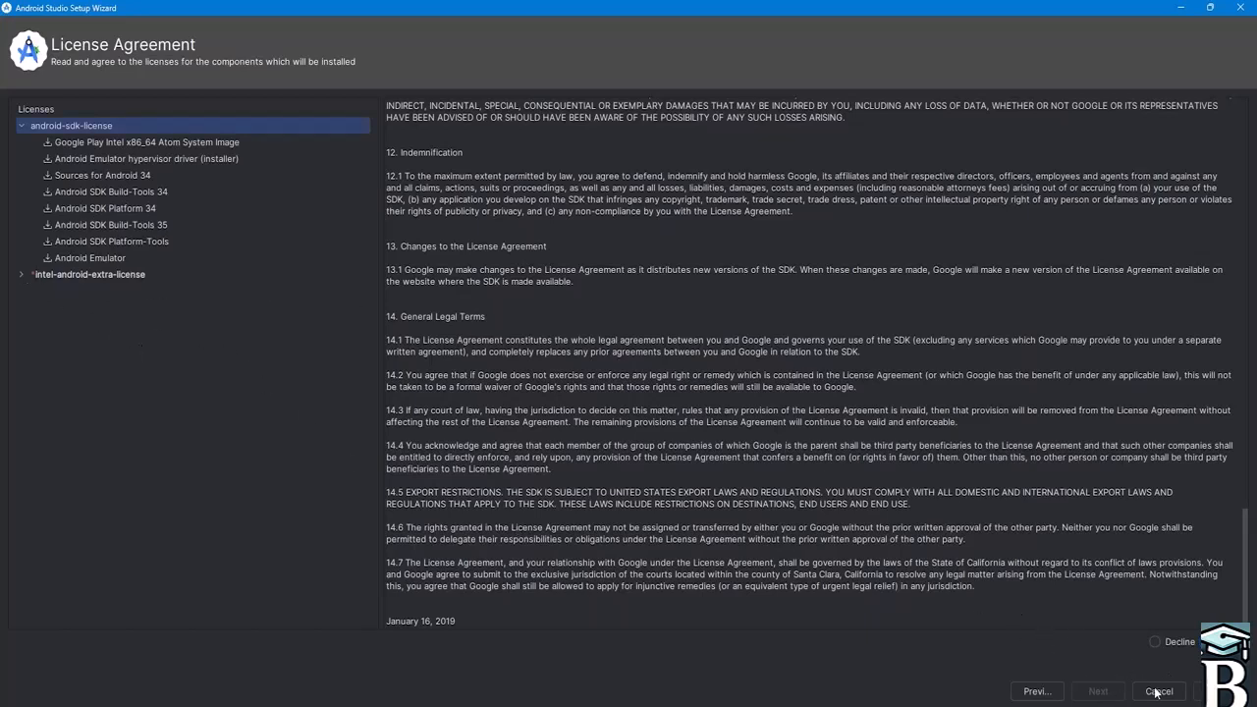
click(1153, 641)
scroll(1058, 473, up, 5)
scroll(1053, 433, down, 5)
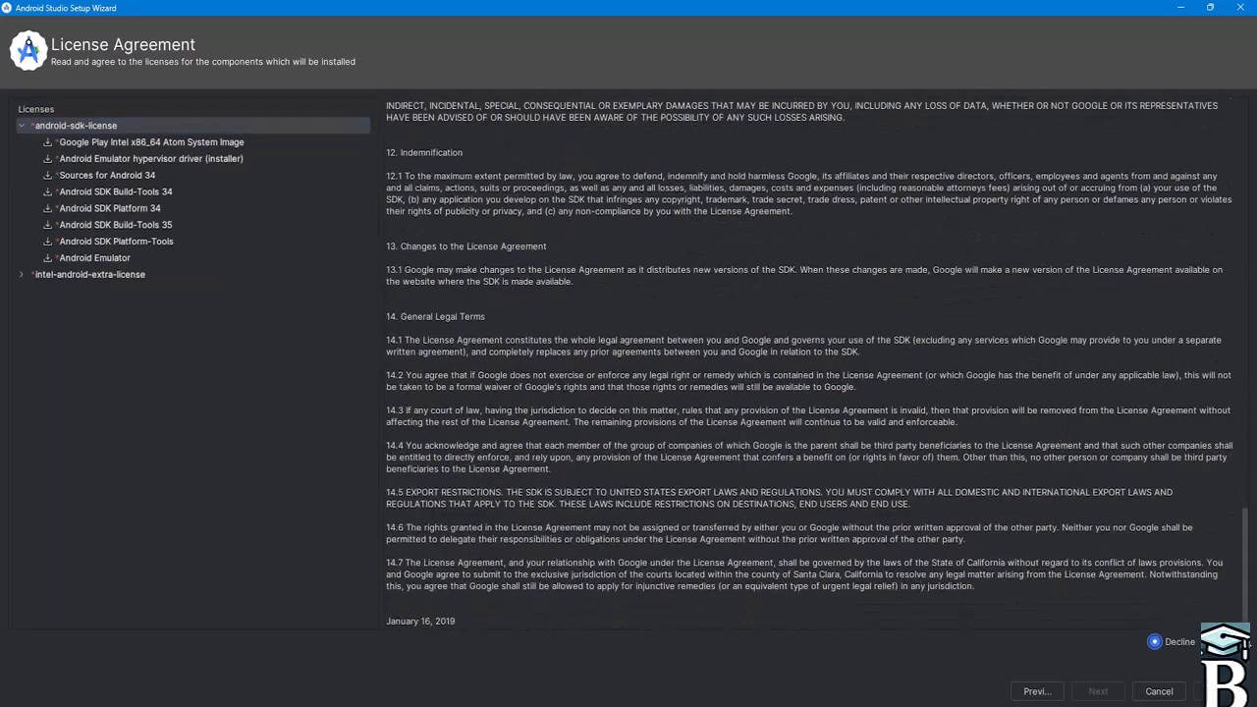
click(1208, 642)
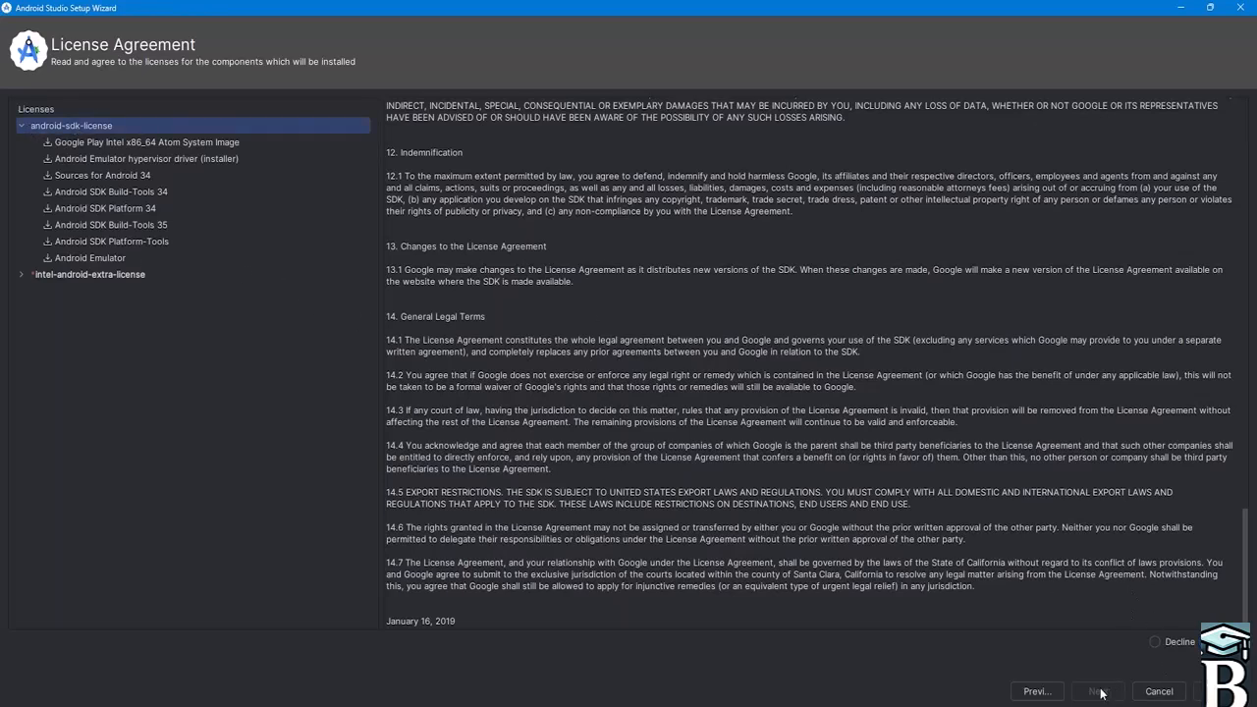
scroll(660, 311, up, 3)
scroll(664, 285, up, 15)
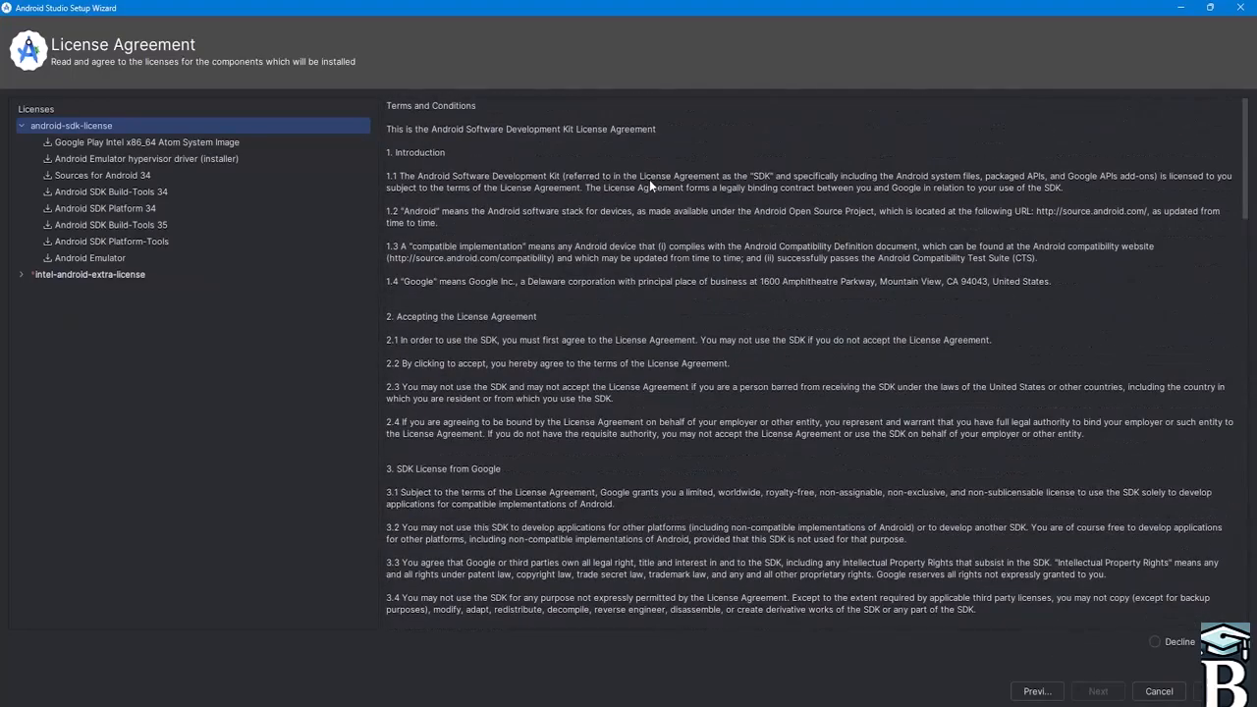
scroll(648, 179, down, 15)
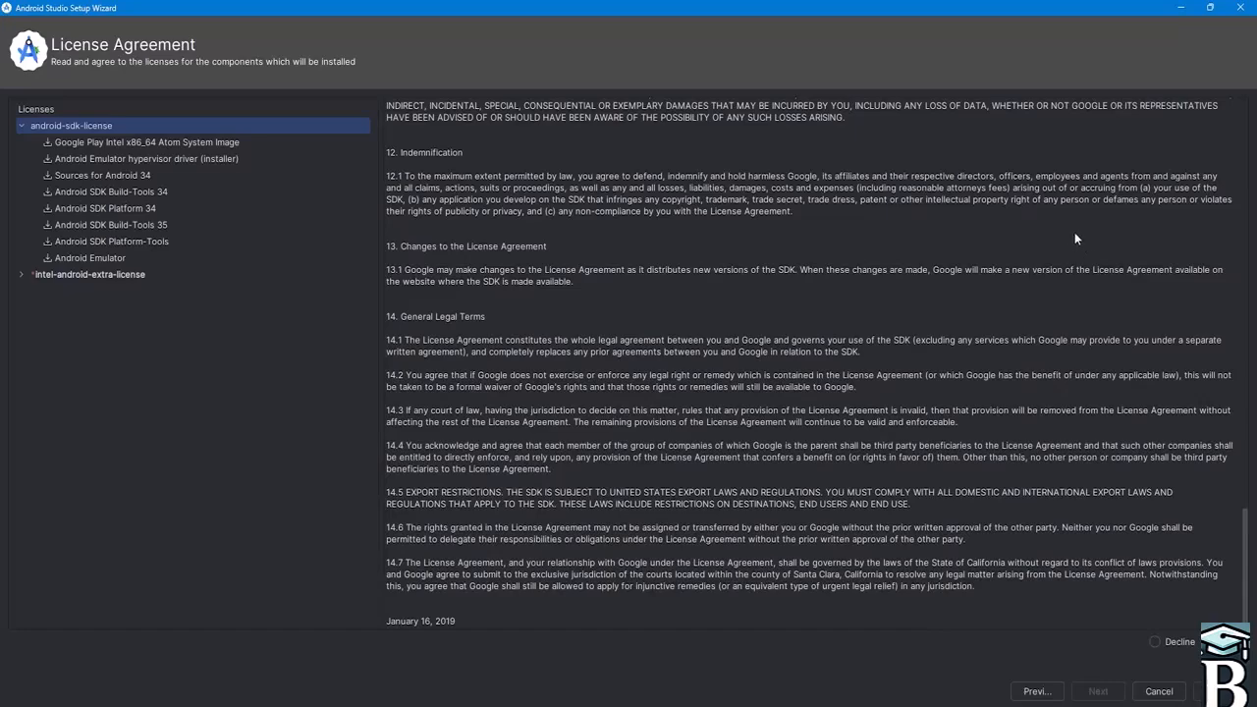
- Accept the intel-android-extra-license agreement and start downloading the components
click(193, 143)
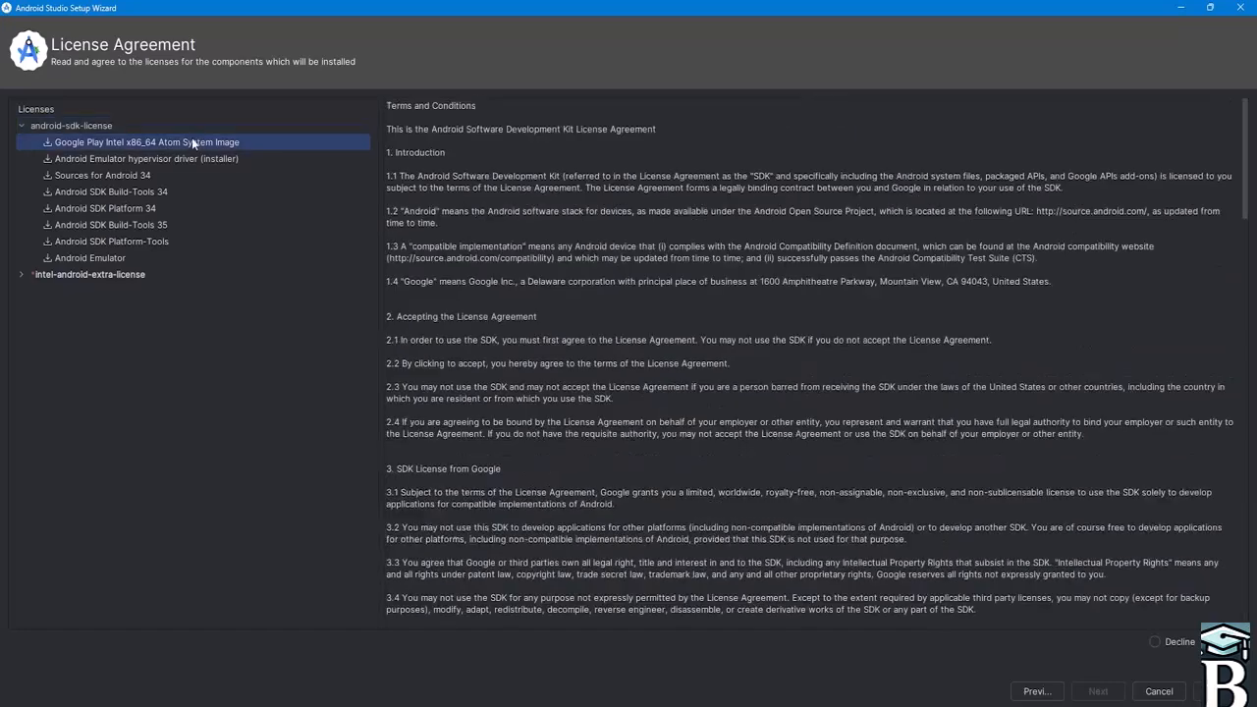
click(94, 157)
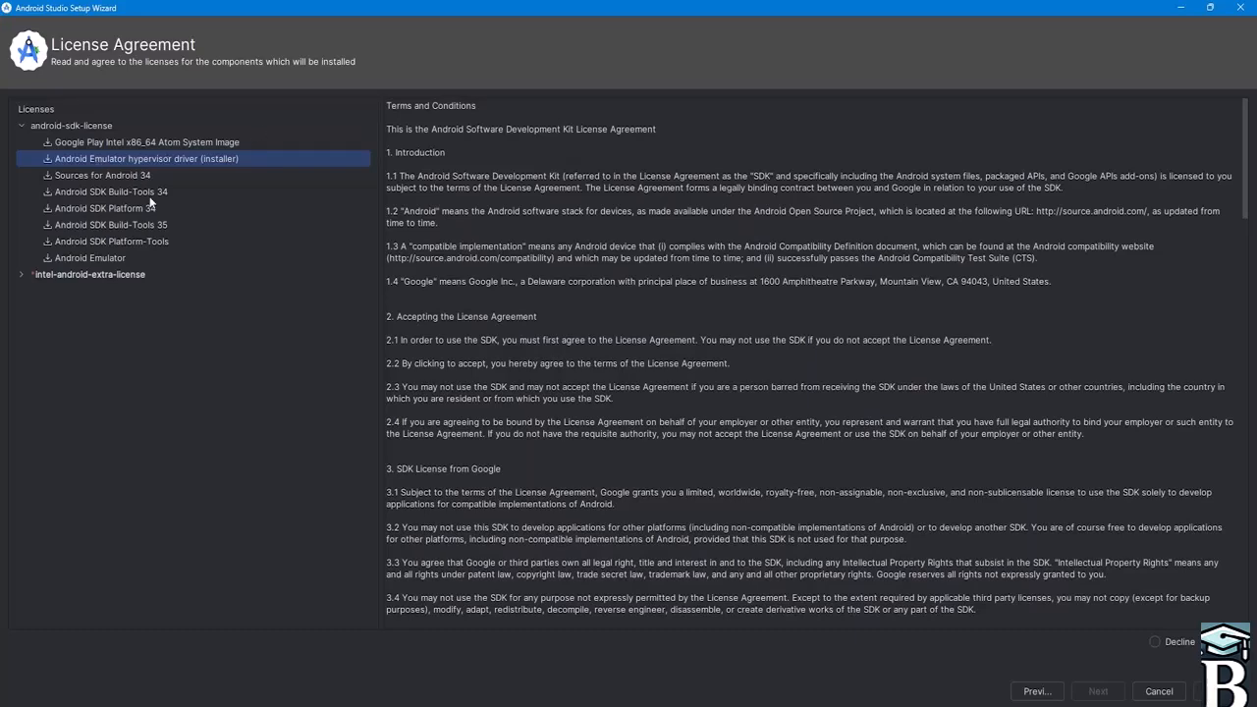
click(119, 274)
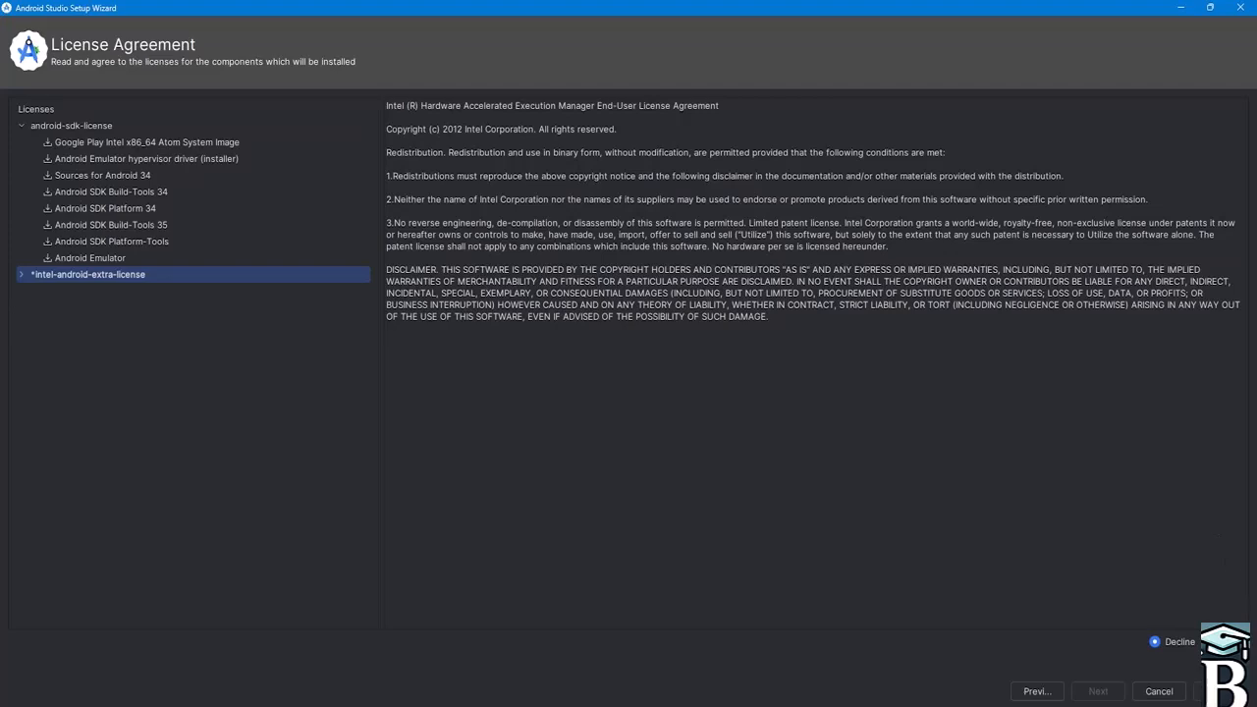
click(1209, 642)
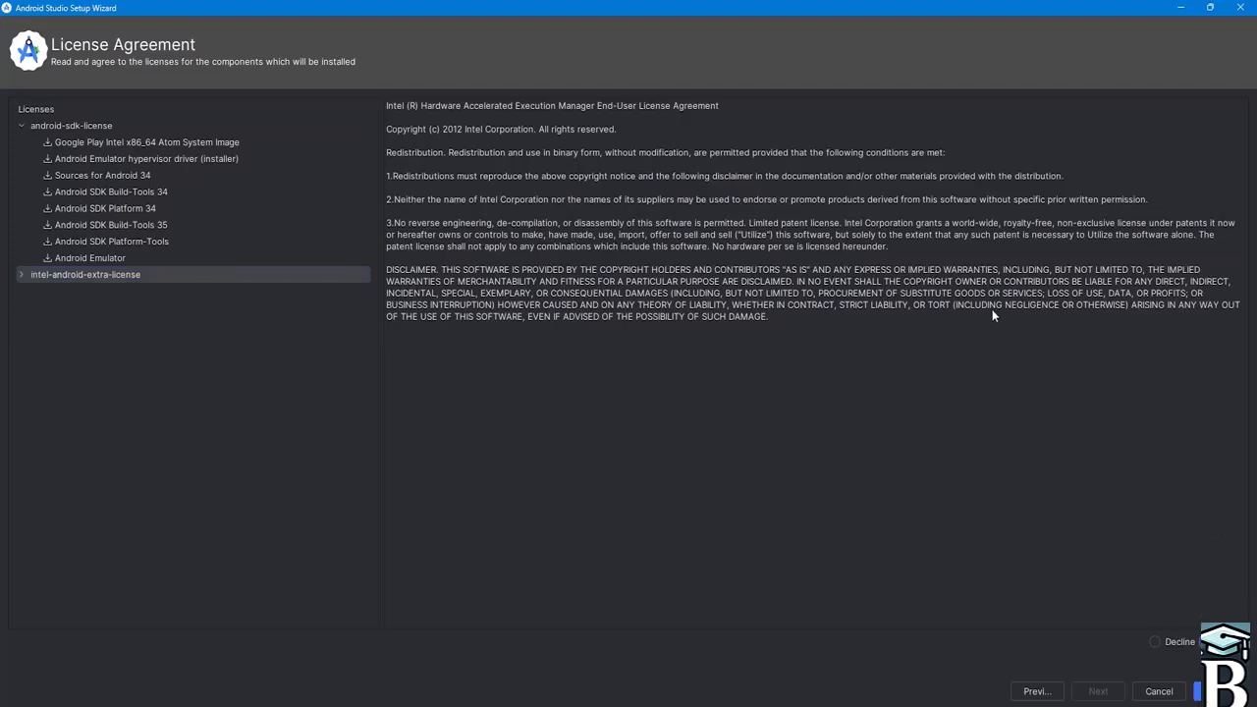
click(197, 143)
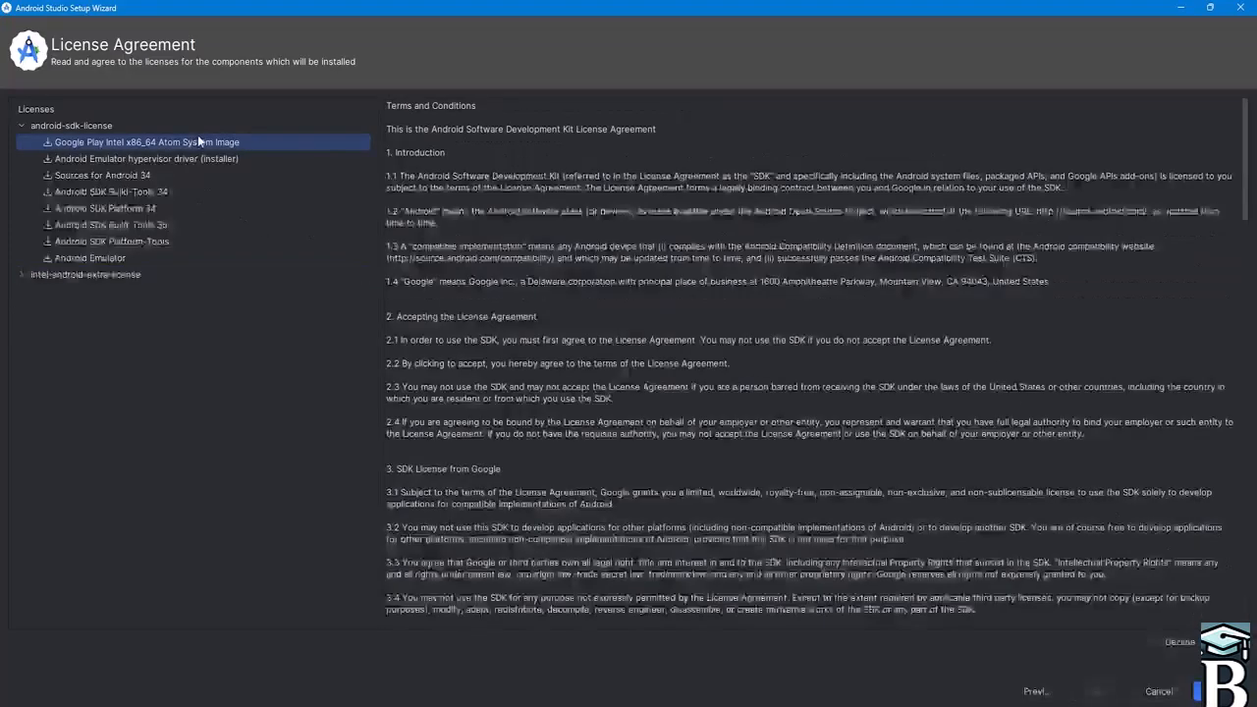
click(123, 273)
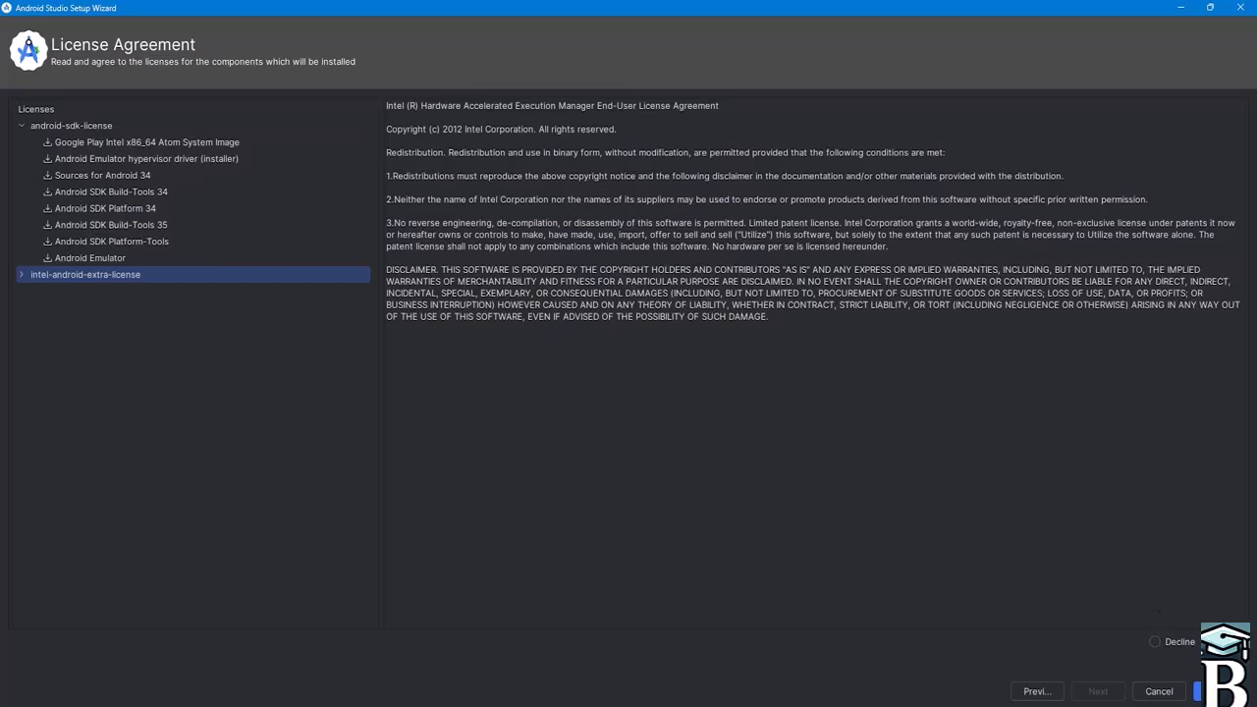
click(1213, 691)
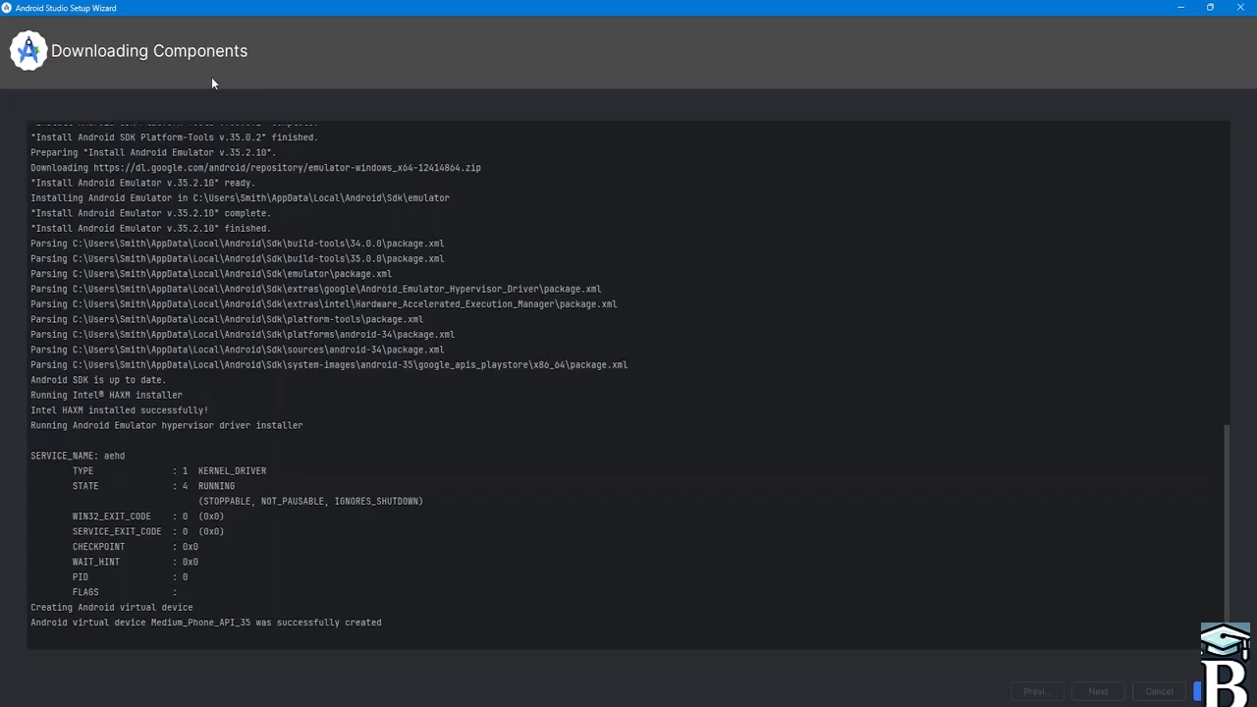
- Review the component download log and finish the setup wizard
scroll(665, 174, up, 4)
scroll(667, 177, down, 4)
click(1209, 691)
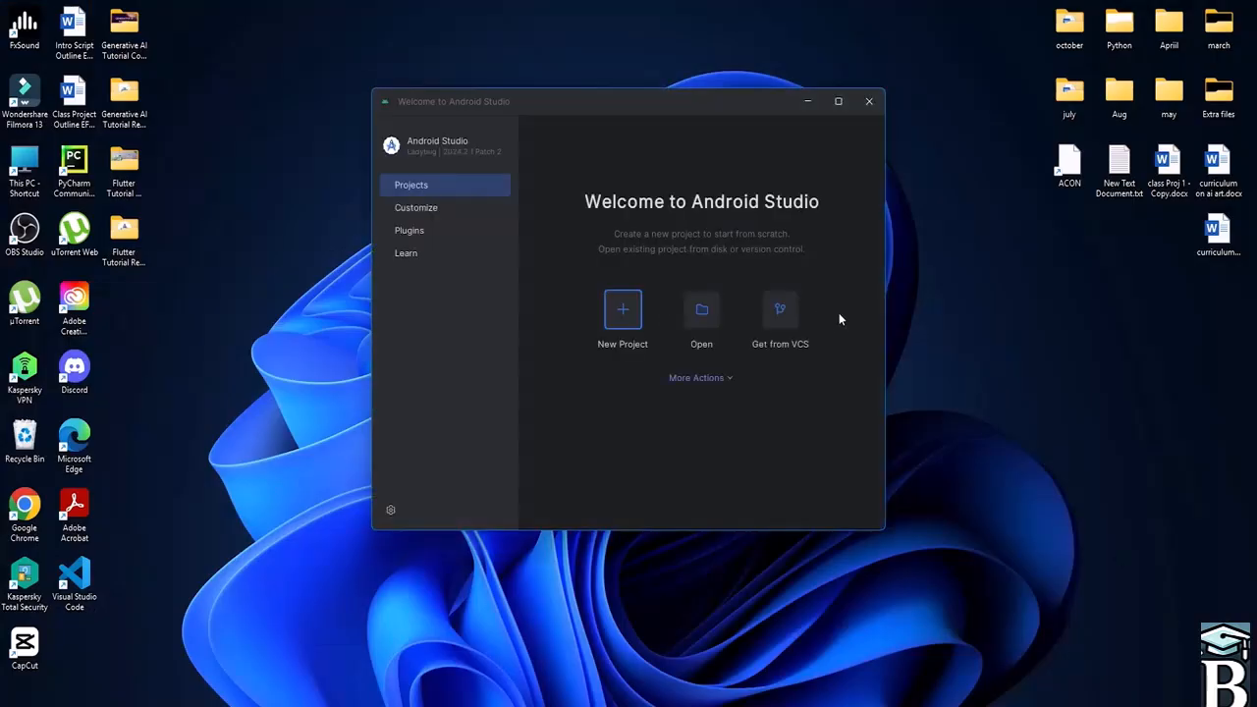
- Maximize the Welcome to Android Studio window and glance at the Plugins page
click(838, 101)
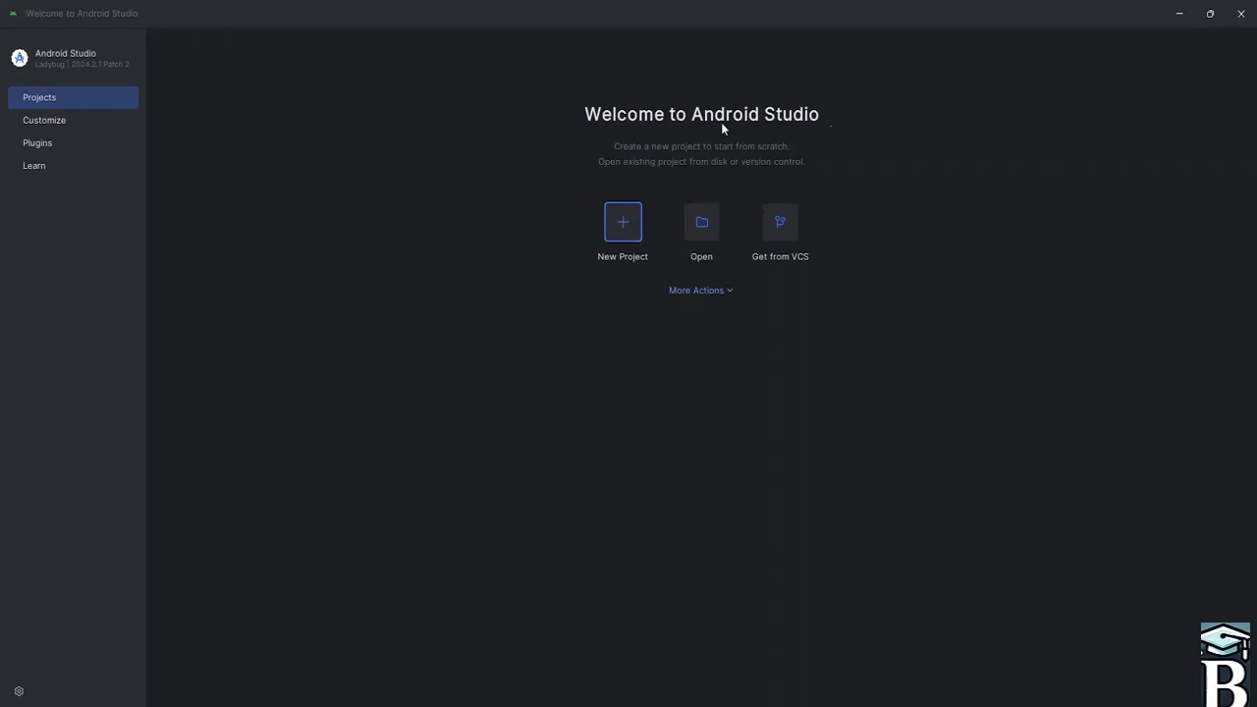
click(43, 145)
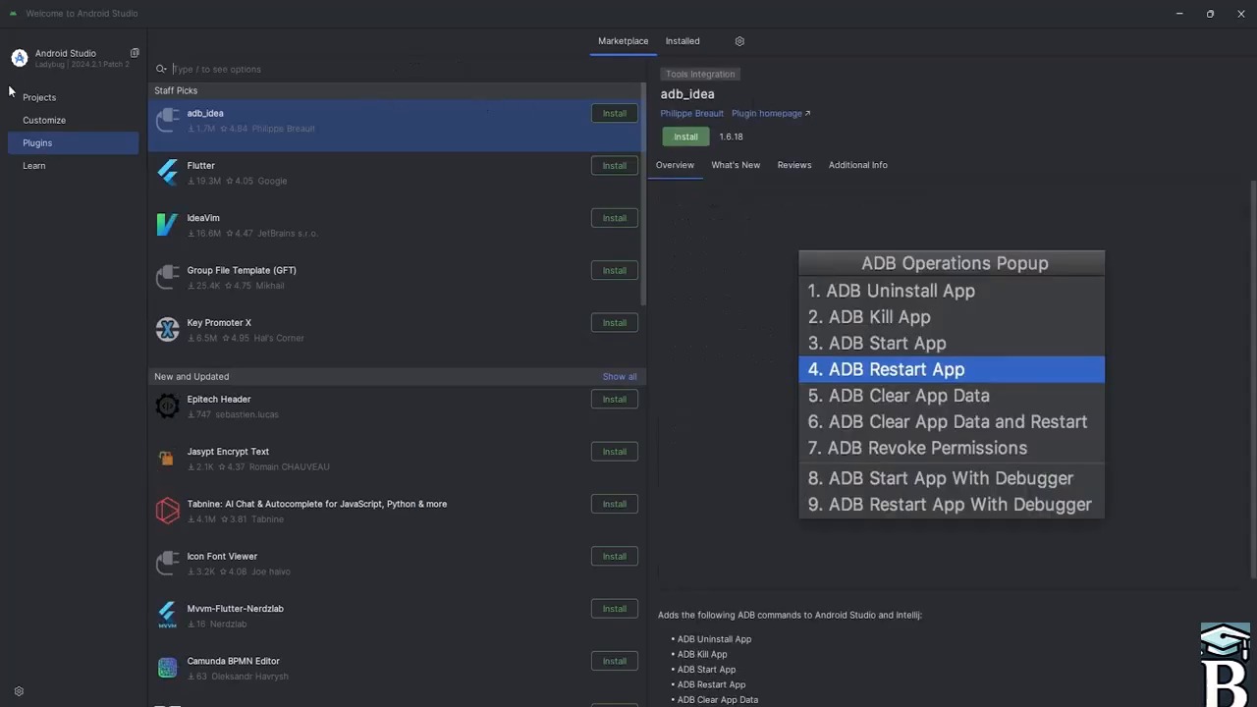
click(72, 99)
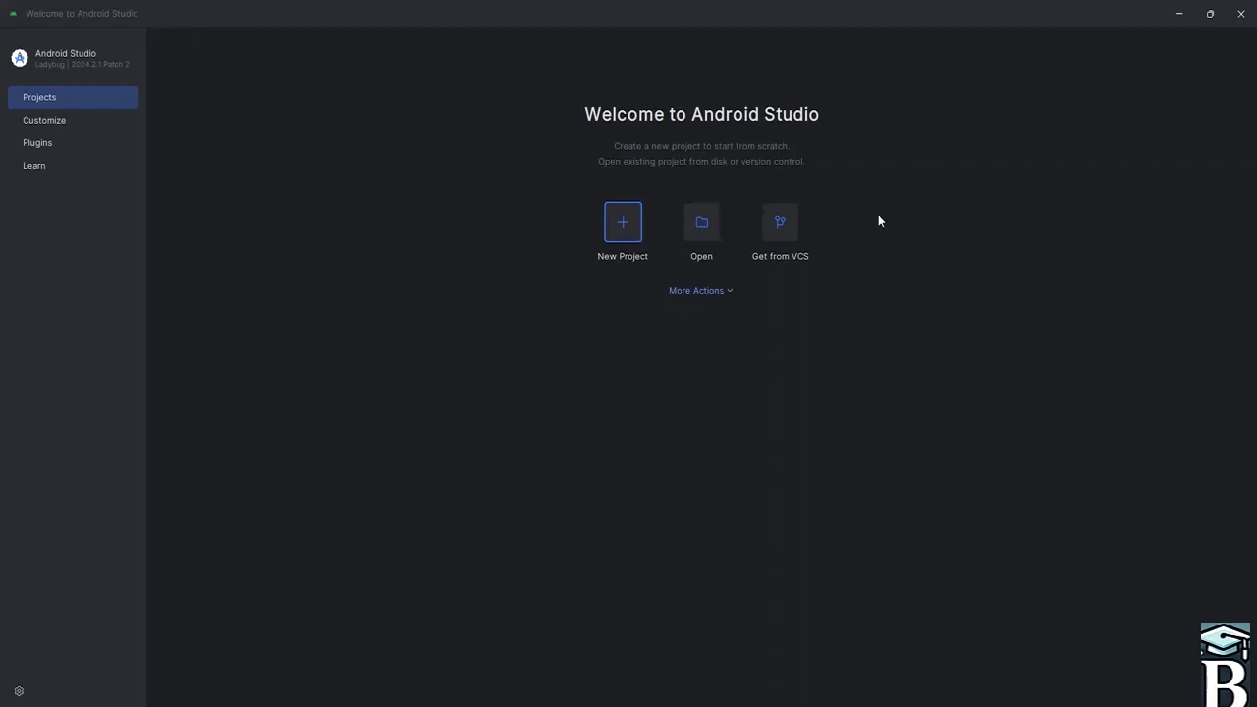
- Search the plugin marketplace for flutter, install the Flutter plugin, and restart the IDE
click(69, 142)
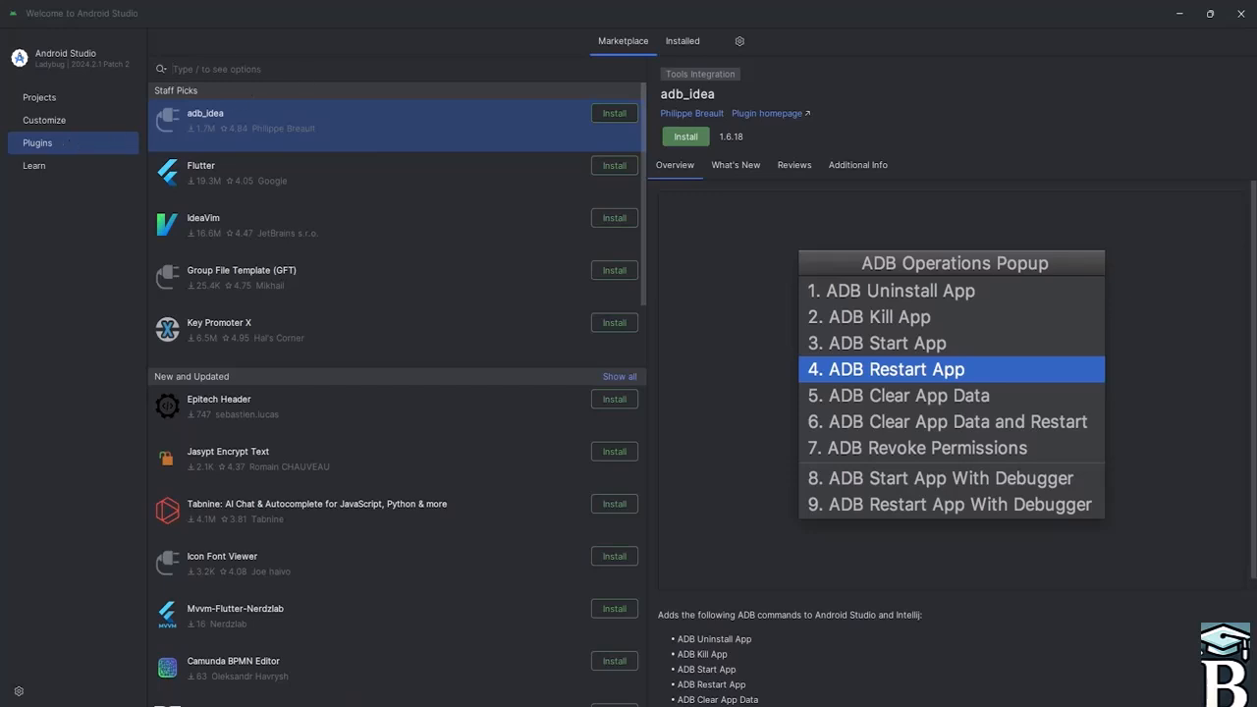
text(flut)
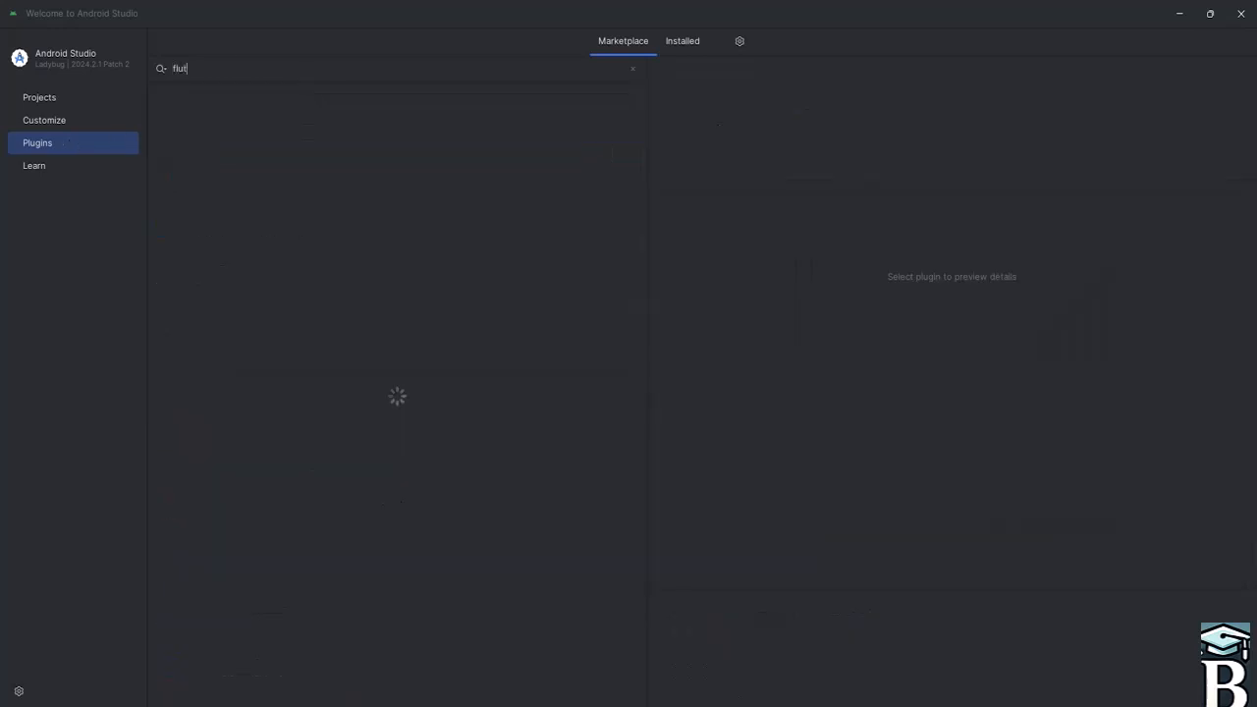
text(ter)
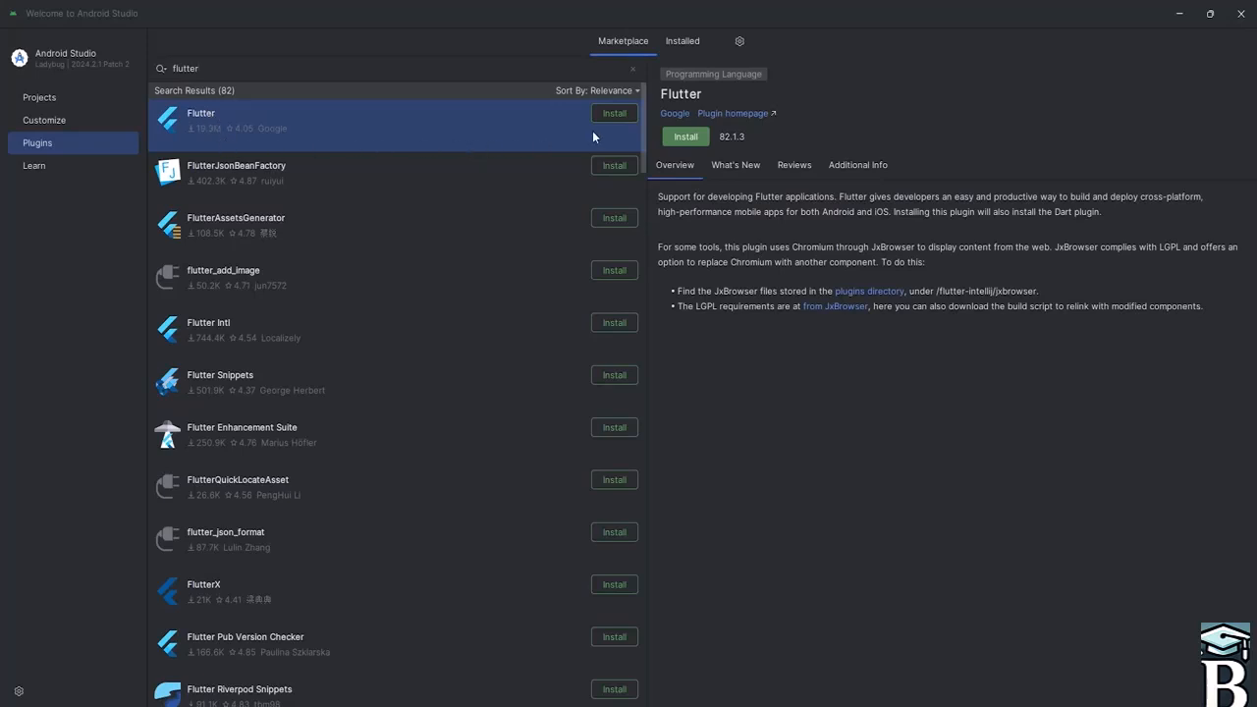
click(613, 114)
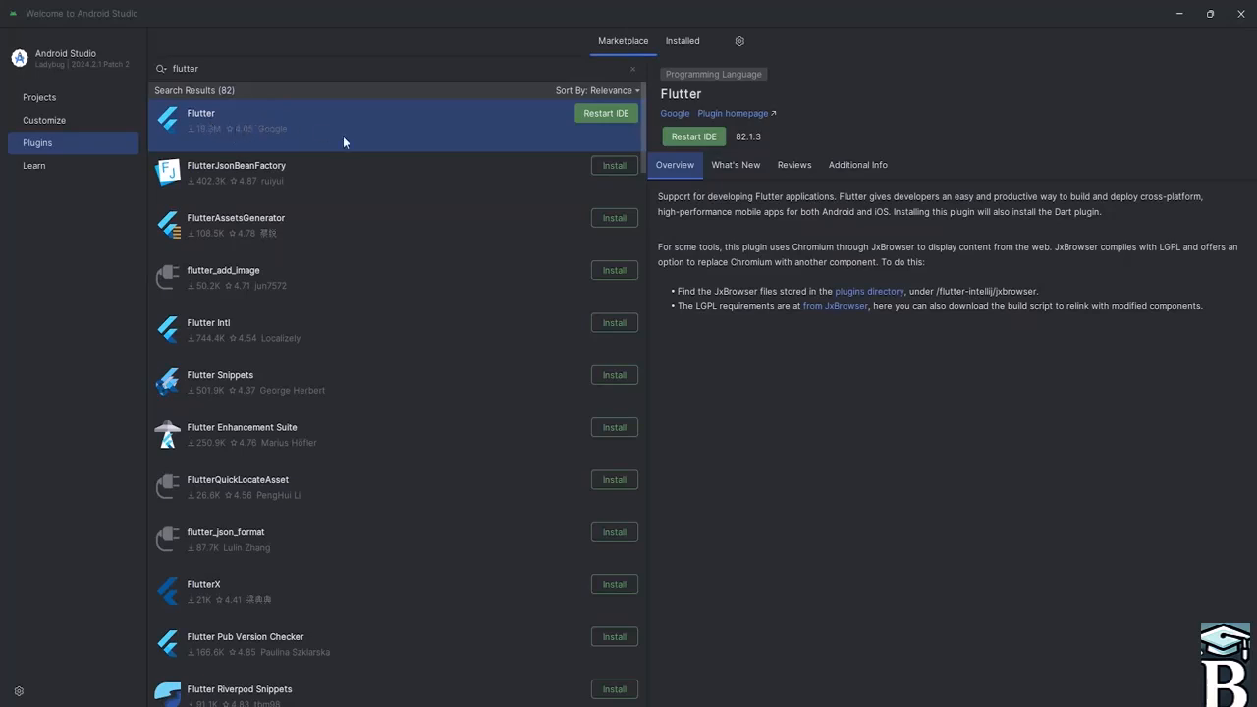
click(600, 113)
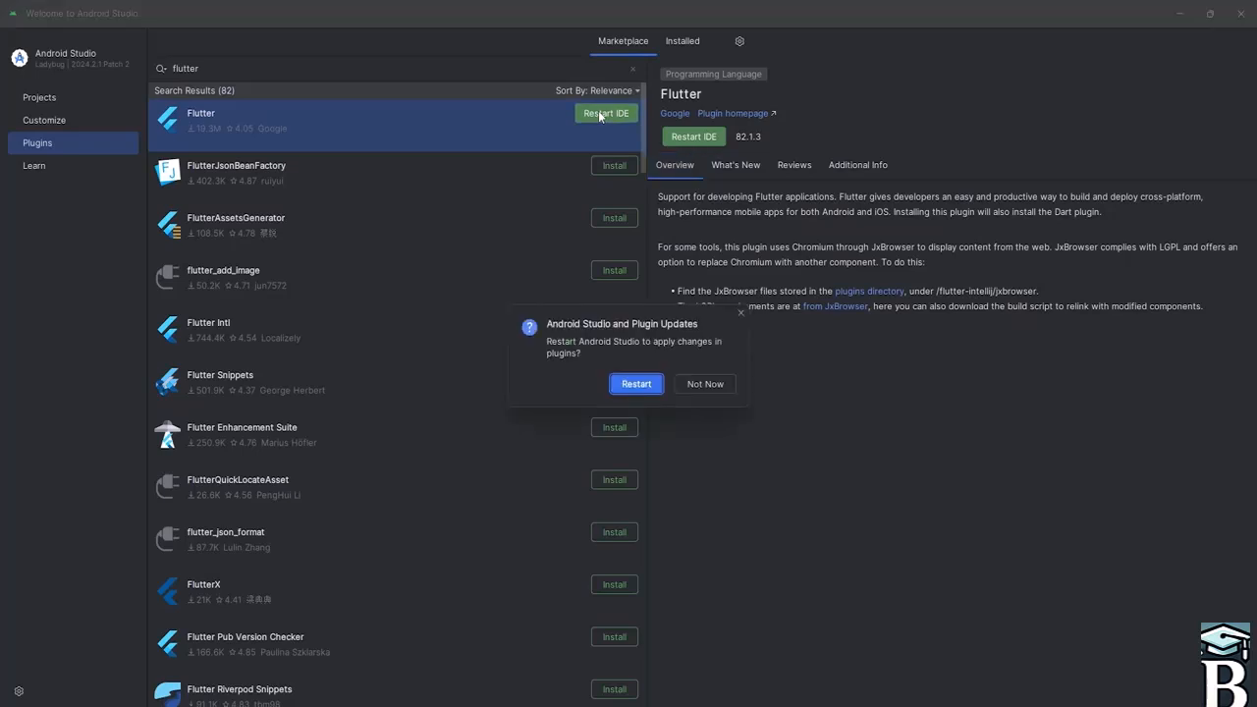
click(628, 385)
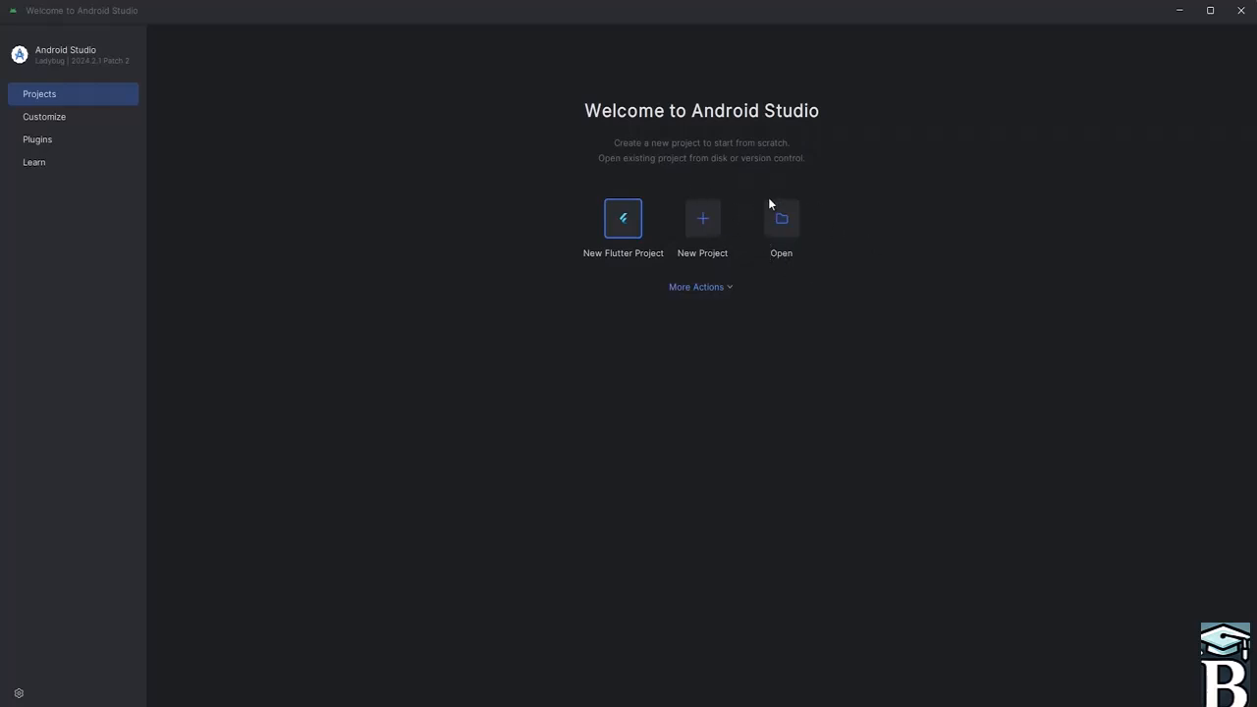
- Set the IDE theme to Light under Customize and return to Projects
click(726, 289)
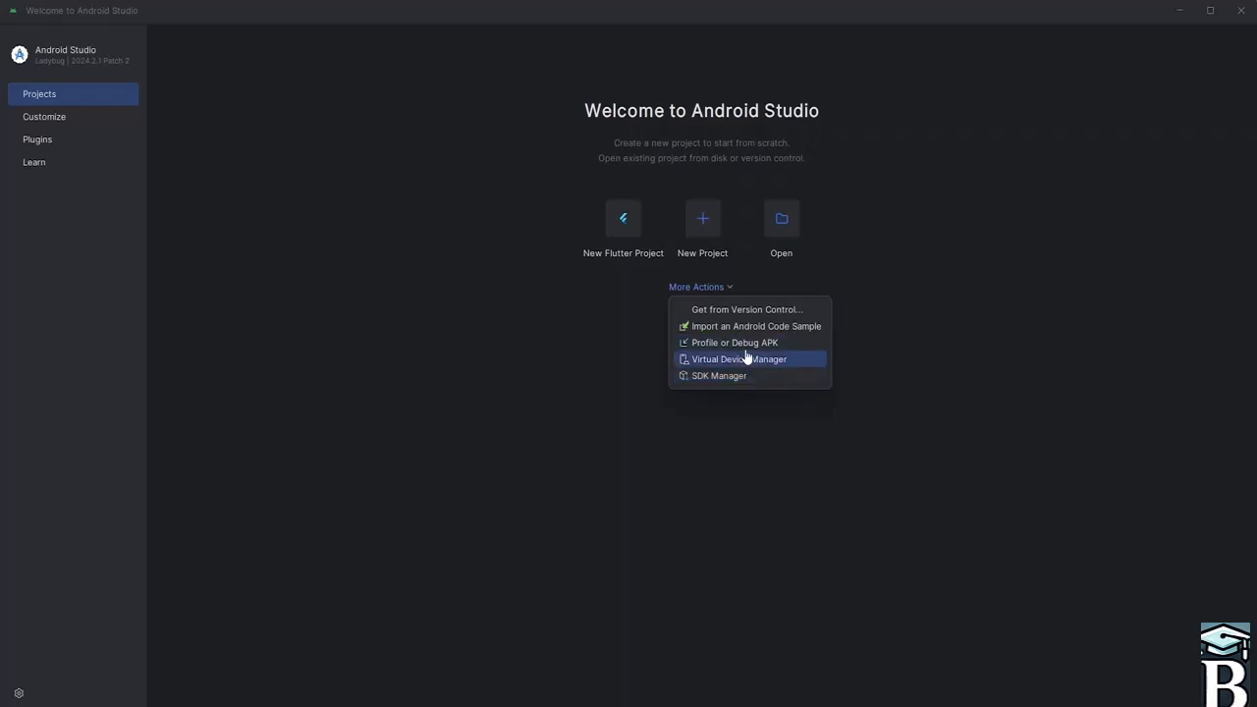
click(914, 272)
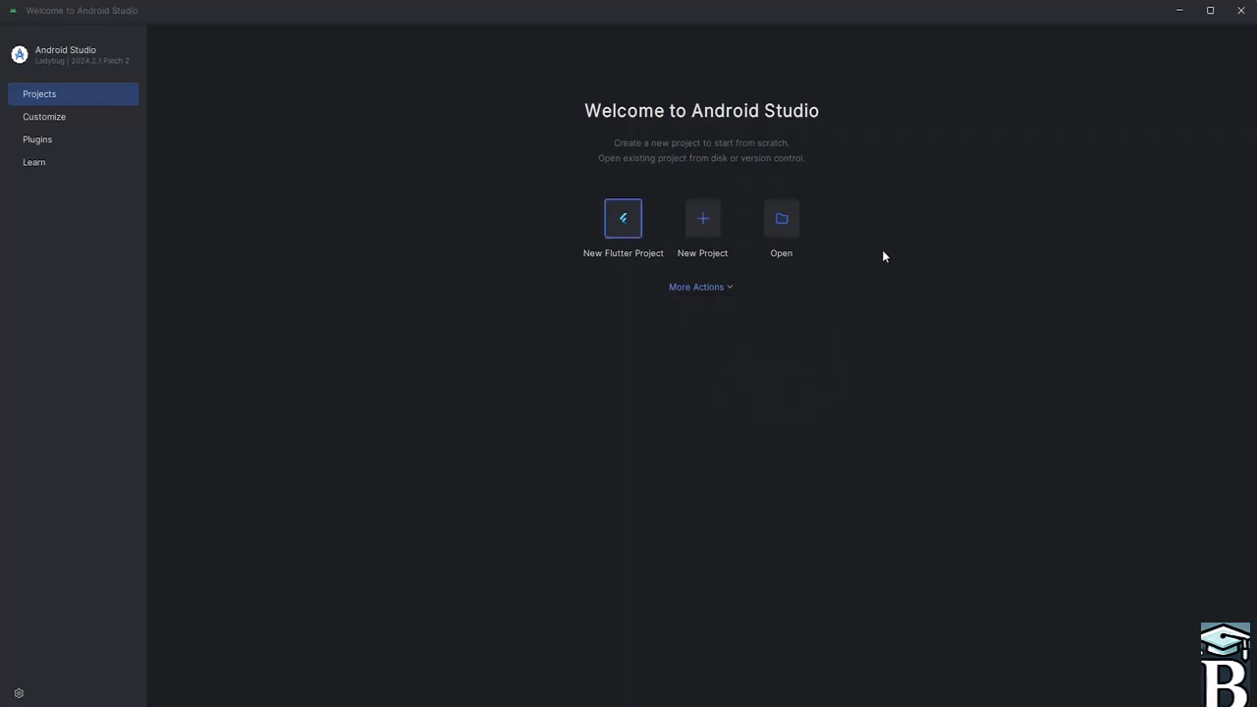
click(46, 116)
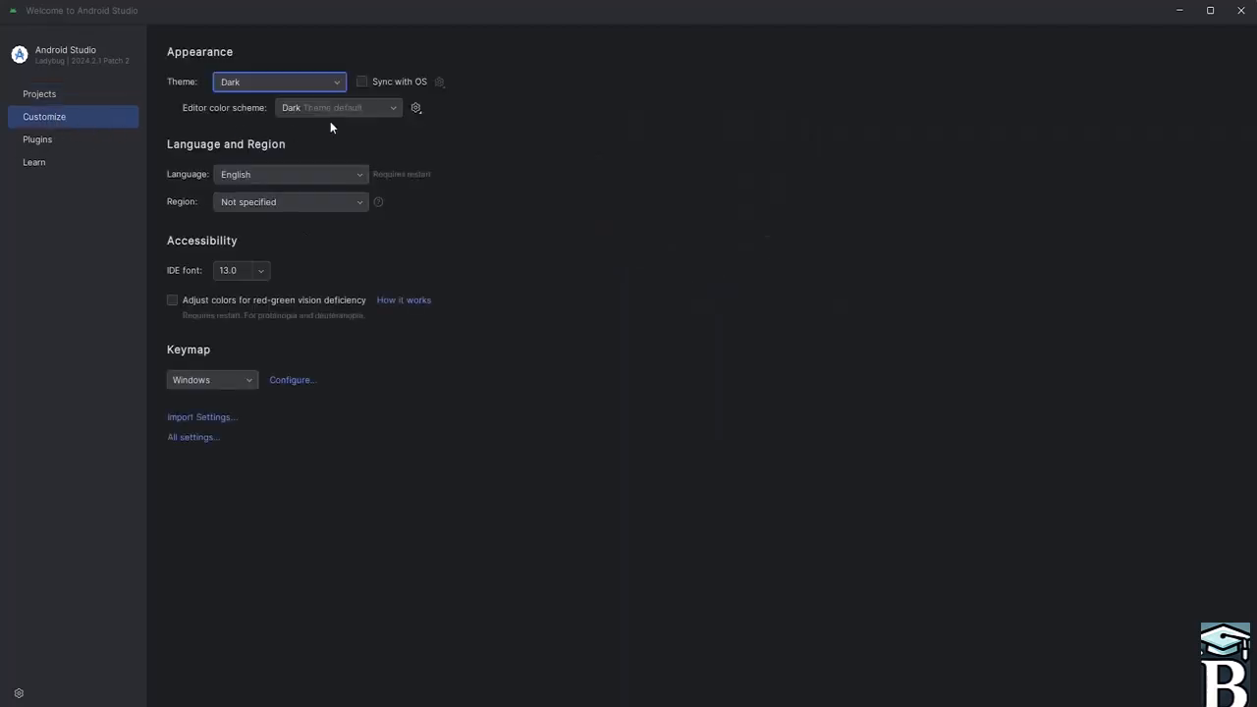
click(326, 81)
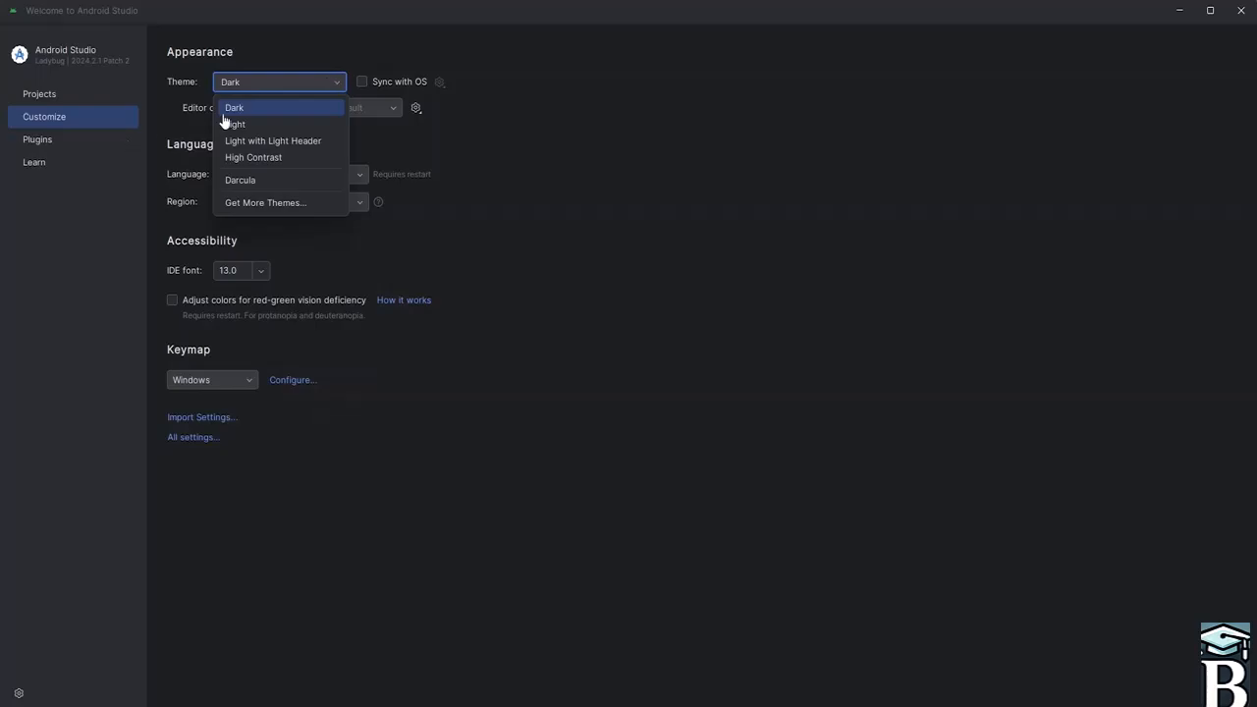
click(267, 125)
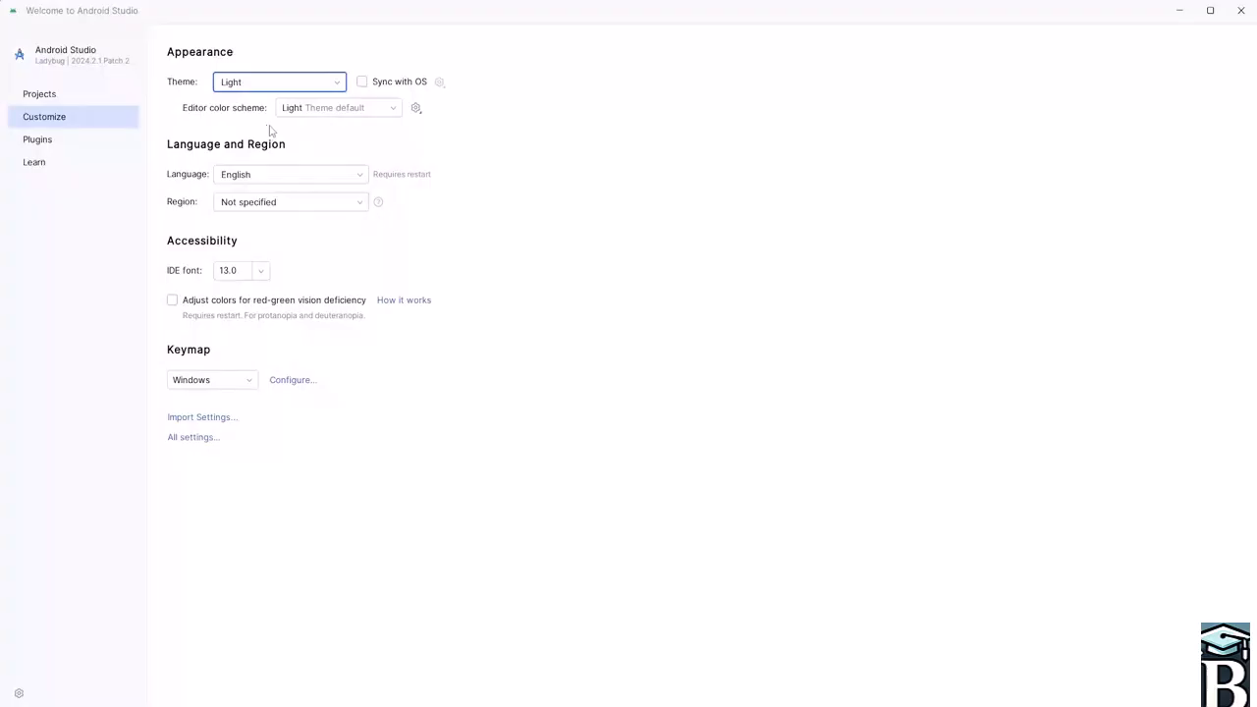
click(64, 97)
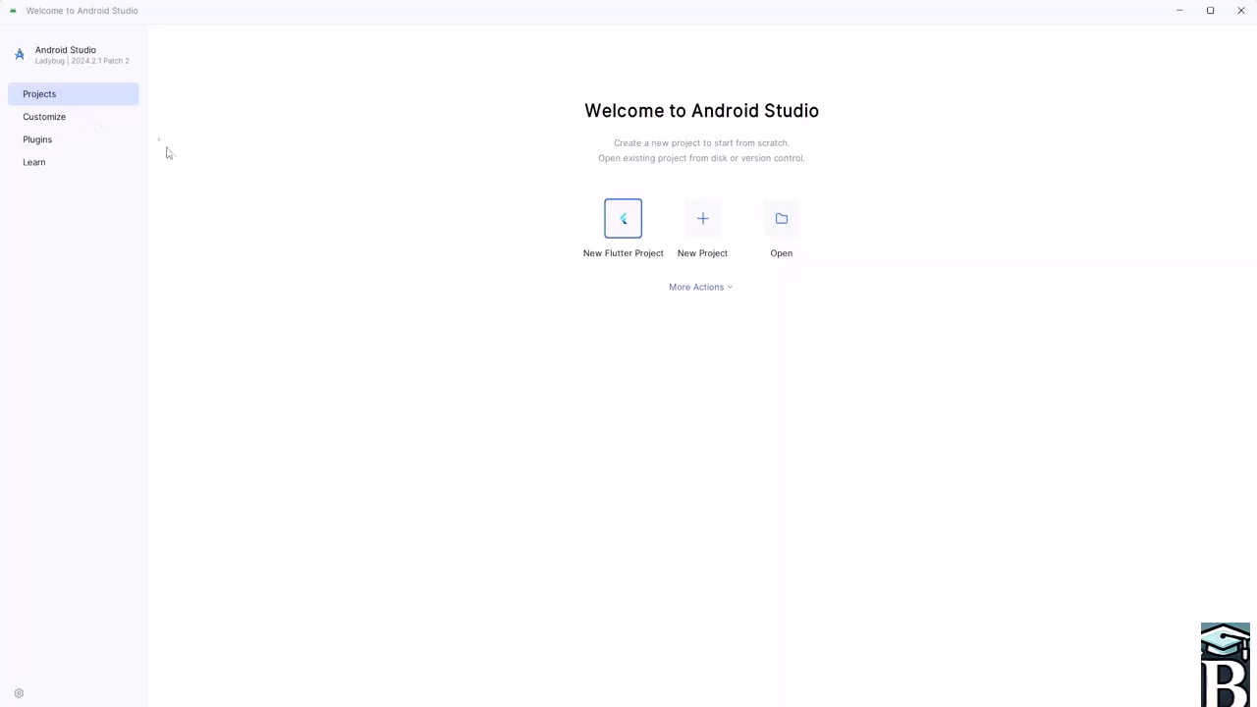
click(67, 118)
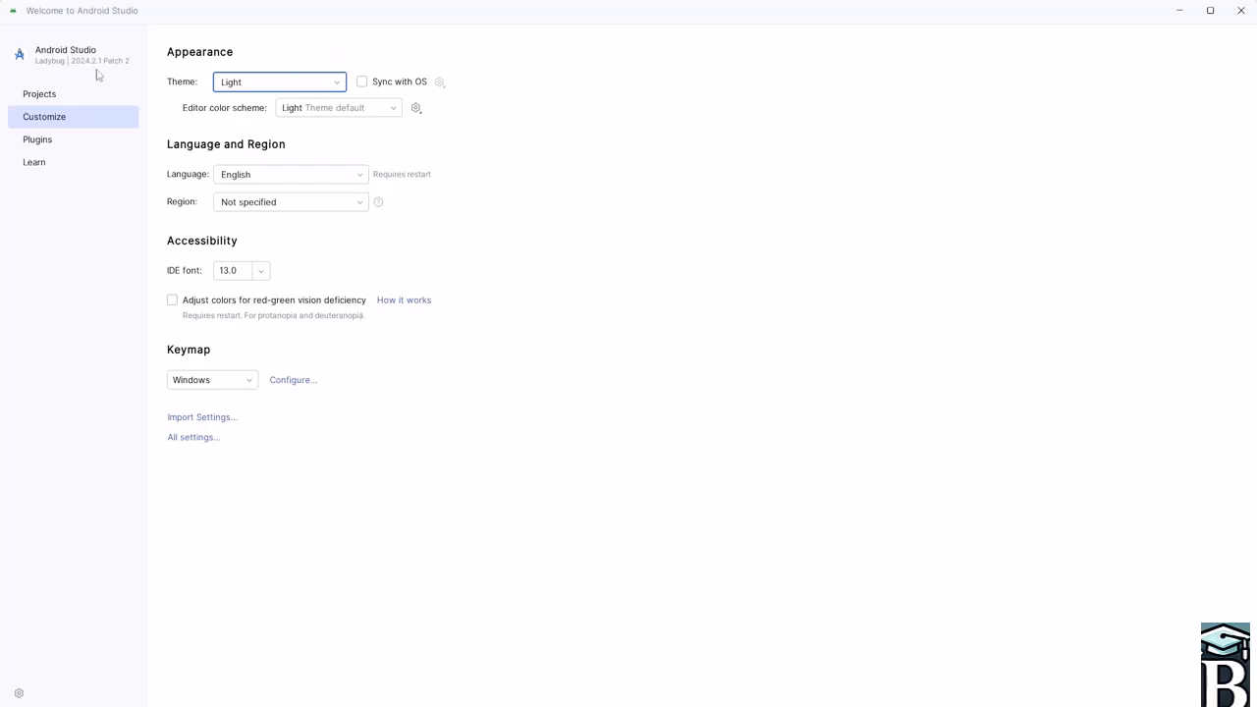
click(51, 93)
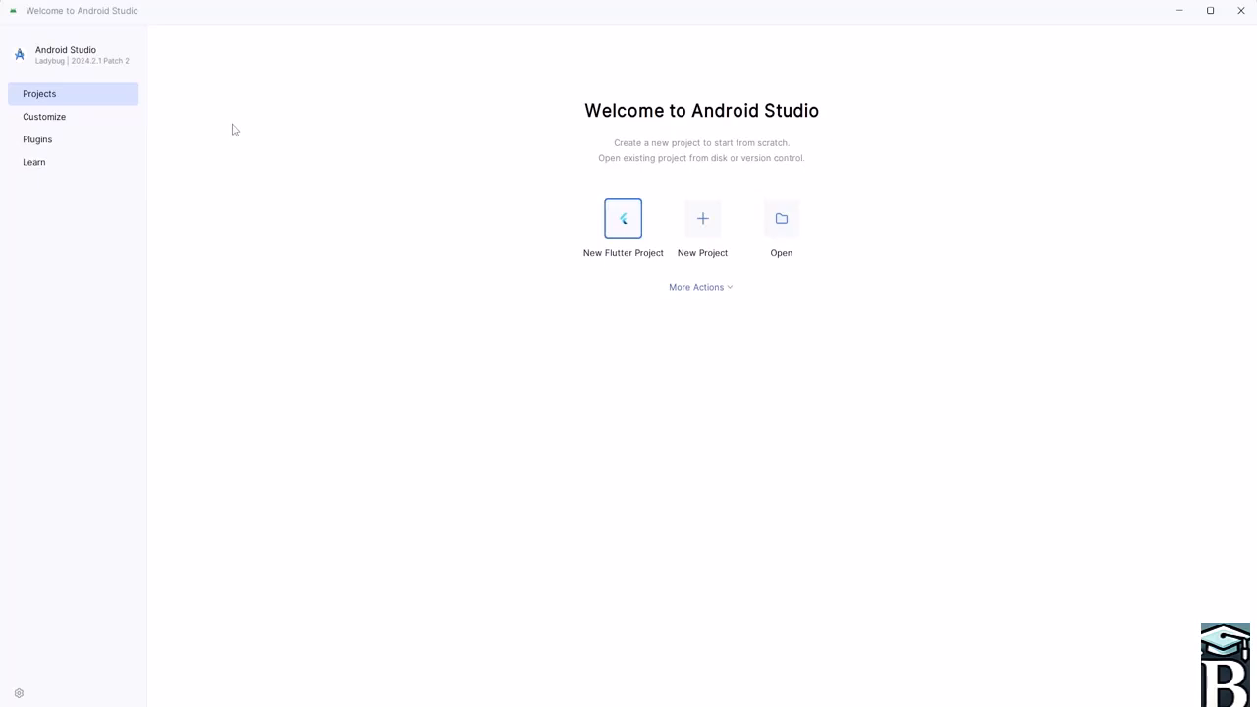